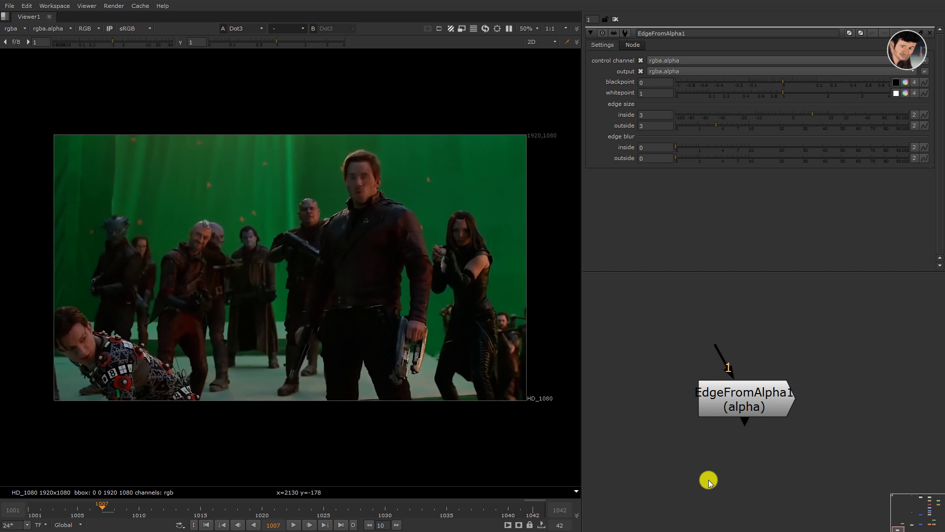
Step: Zoom out the Node Graph to show the full comp tree with its Read1 and Read2 branches
{"action": "scroll", "coordinate": [708, 480], "scroll_direction": "down", "scroll_amount": 5}
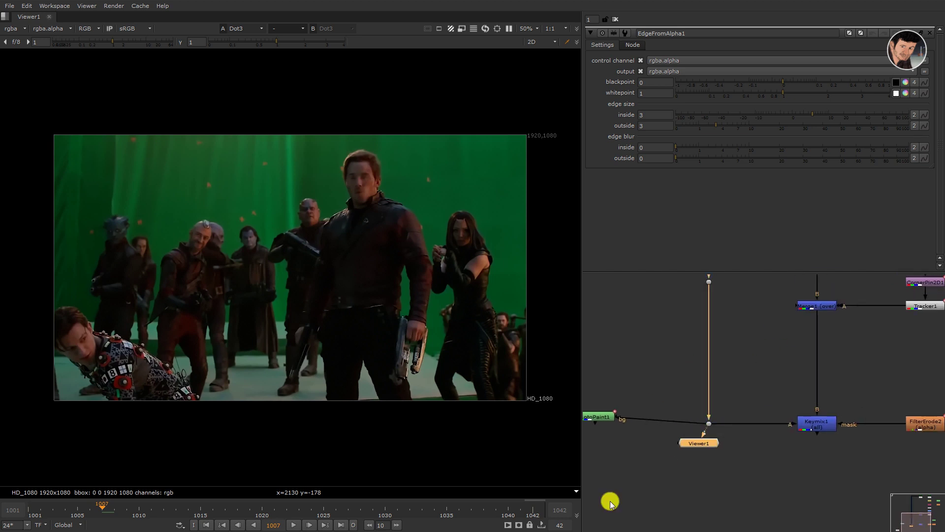
{"action": "scroll", "coordinate": [784, 448], "scroll_direction": "down", "scroll_amount": 3}
Step: View the Read1 plate, then the Merge1 result, in the viewer
{"action": "key", "text": "1"}
{"action": "scroll", "coordinate": [173, 152], "scroll_direction": "up", "scroll_amount": 3}
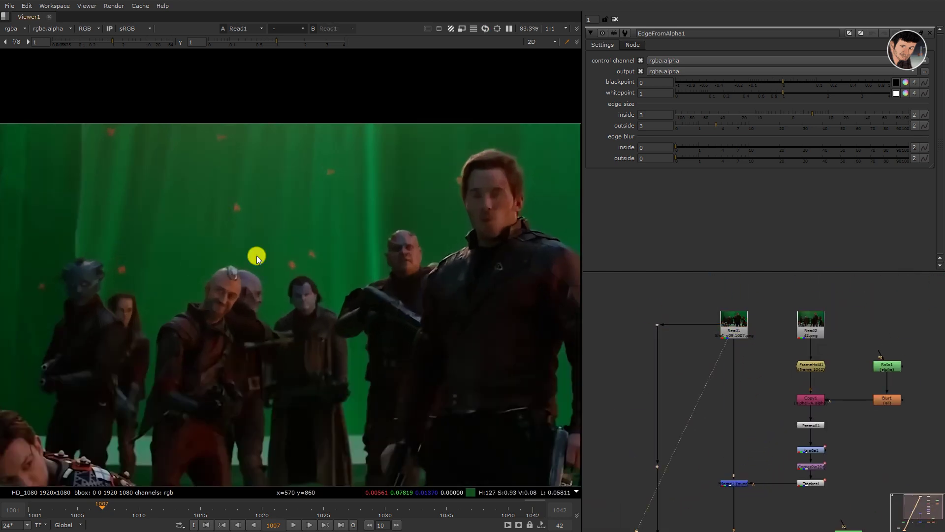
{"action": "mouse_move", "coordinate": [739, 432]}
{"action": "left_mouse_down"}
{"action": "mouse_move", "coordinate": [729, 361]}
{"action": "mouse_move", "coordinate": [696, 437]}
{"action": "left_mouse_up"}
{"action": "key", "text": "1"}
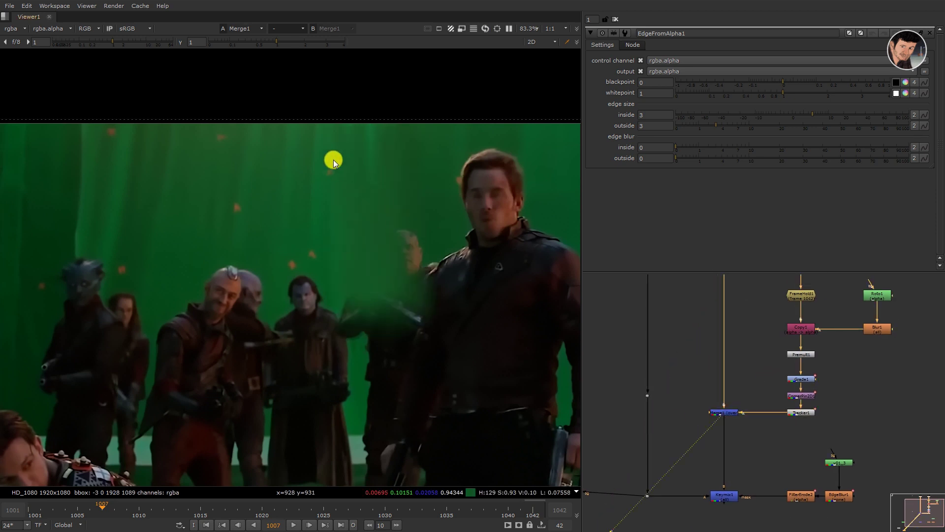
{"action": "left_click_drag", "start_coordinate": [757, 431], "coordinate": [756, 368]}
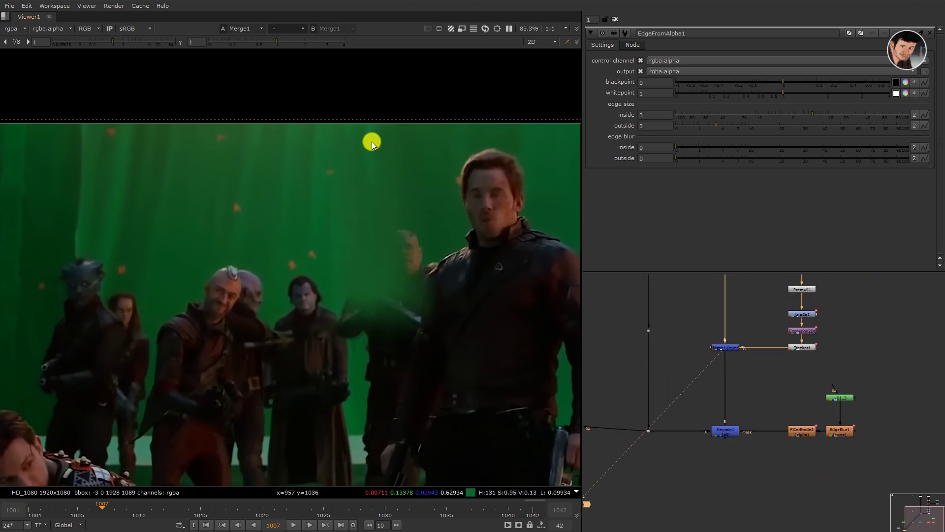
{"action": "mouse_move", "coordinate": [706, 396]}
{"action": "left_mouse_down"}
{"action": "mouse_move", "coordinate": [715, 365]}
{"action": "mouse_move", "coordinate": [649, 423]}
{"action": "left_mouse_up"}
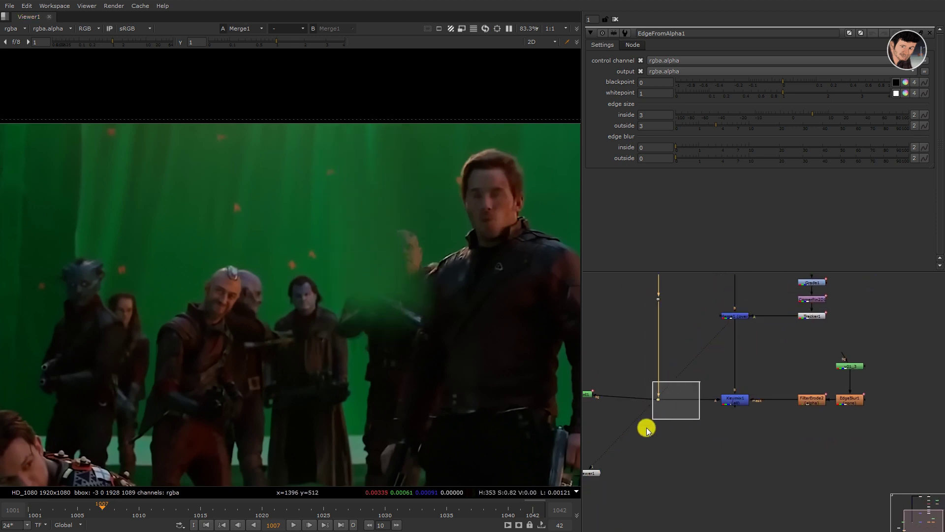
Step: Load Dot3 into viewer input 2 and Keymix1 into input 1 for comparison
{"action": "key", "text": "2"}
{"action": "left_click", "coordinate": [739, 400]}
{"action": "key", "text": "1"}
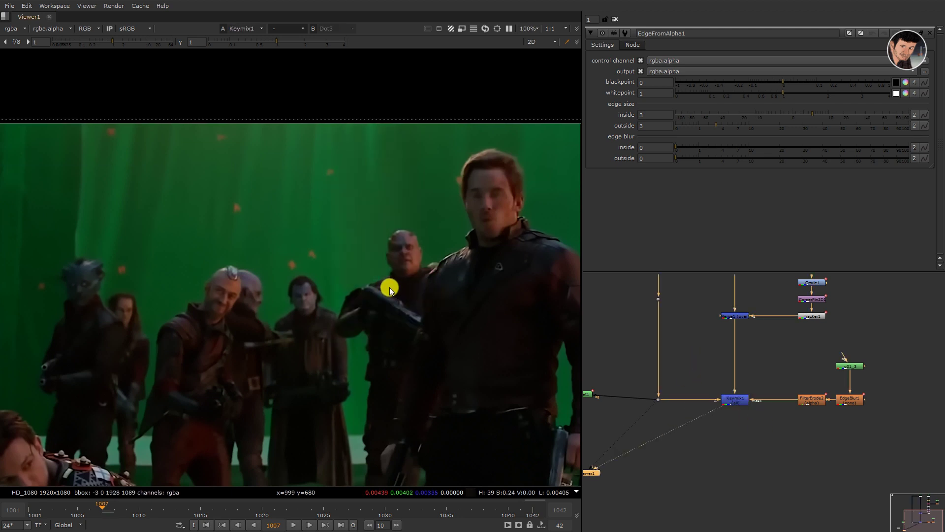
{"action": "scroll", "coordinate": [389, 288], "scroll_direction": "up", "scroll_amount": 2}
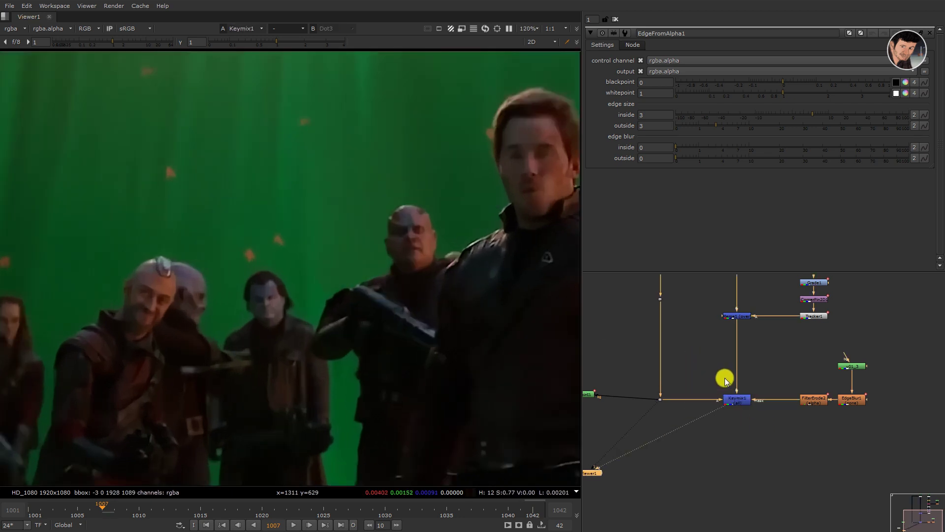
{"action": "left_click_drag", "start_coordinate": [716, 433], "coordinate": [730, 424]}
{"action": "key", "text": "2"}
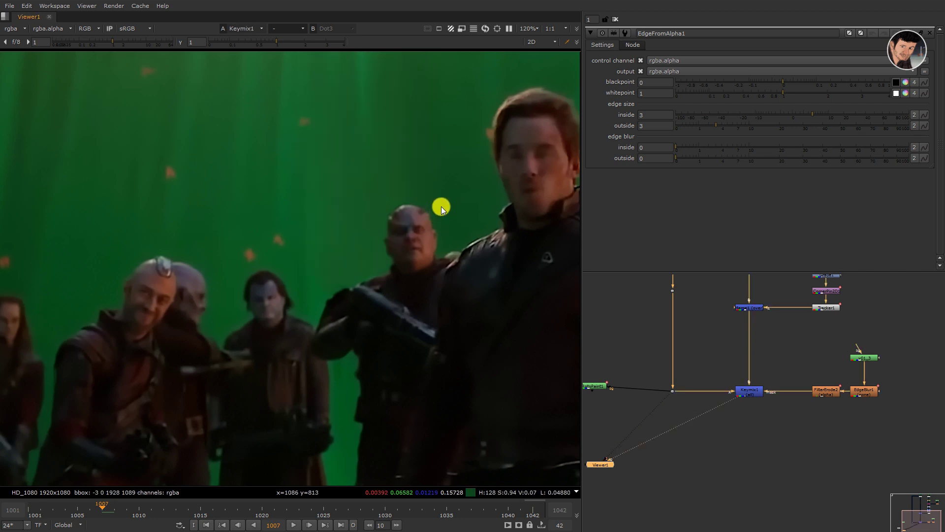
Step: Toggle Keymix1 off and on with D to compare, then add a Roto2 node
{"action": "left_click", "coordinate": [749, 391]}
{"action": "key", "text": "1"}
{"action": "key", "text": "d"}
{"action": "key", "text": "d"}
{"action": "key", "text": "o"}
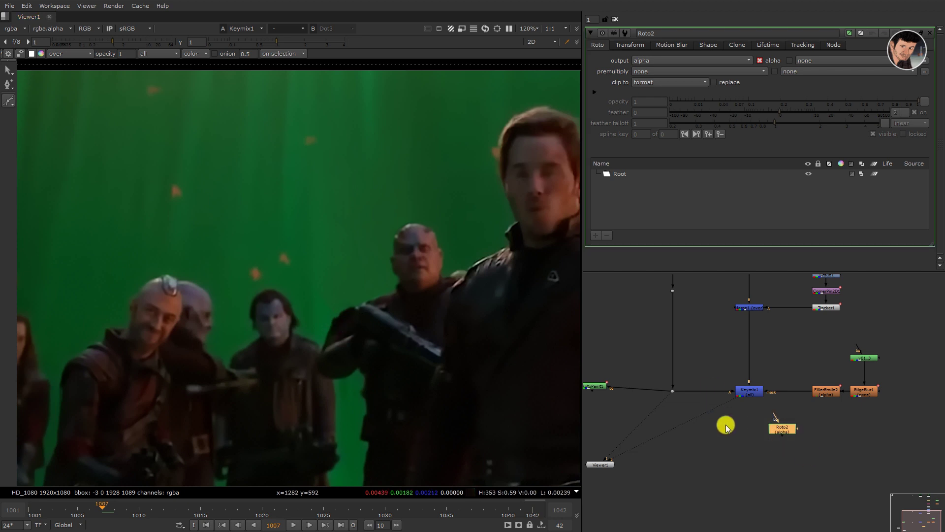
Step: Replace Roto2 with a RotoPaint2 node inserted into the pipe feeding Keymix1, and view it
{"action": "key", "text": "Delete"}
{"action": "key", "text": "p"}
{"action": "left_click_drag", "start_coordinate": [694, 413], "coordinate": [658, 404]}
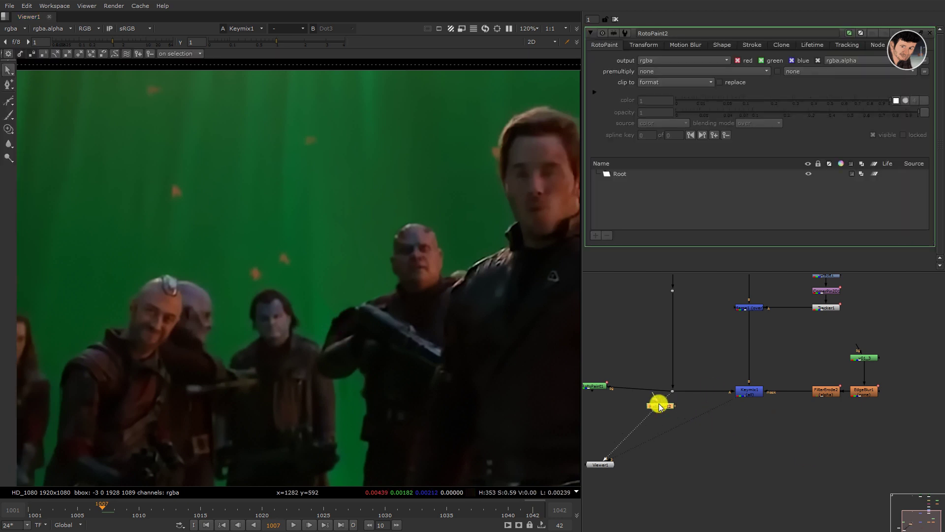
{"action": "key", "text": "1"}
Step: Paint brush strokes Brush1–Brush4 along the bald actor's head and shoulder outline
{"action": "left_click", "coordinate": [6, 116]}
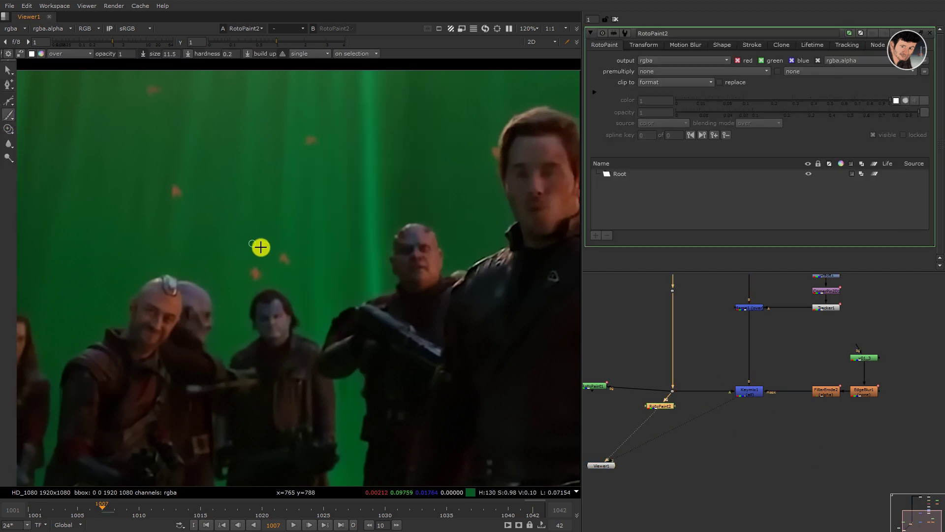
{"action": "mouse_move", "coordinate": [361, 314]}
{"action": "left_mouse_down"}
{"action": "mouse_move", "coordinate": [381, 299]}
{"action": "mouse_move", "coordinate": [420, 224]}
{"action": "mouse_move", "coordinate": [432, 227]}
{"action": "left_mouse_up"}
{"action": "key", "text": "1"}
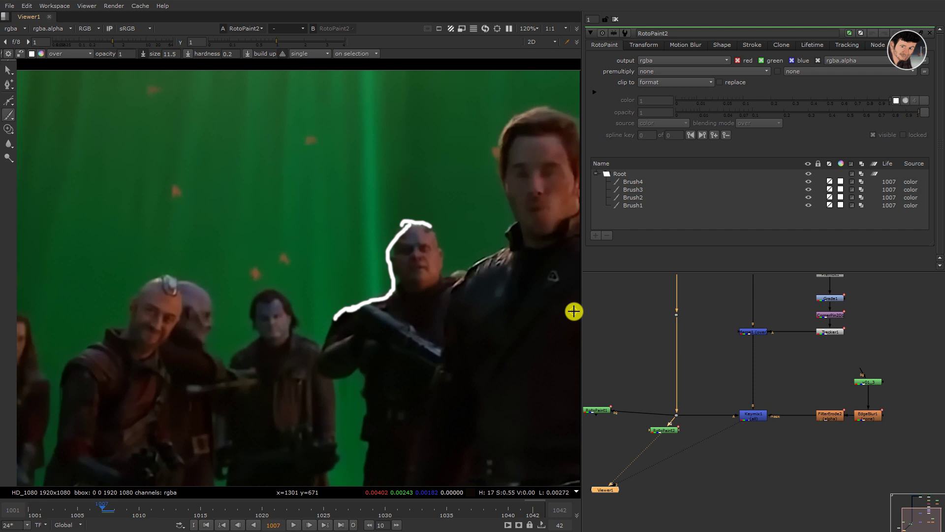
{"action": "key", "text": "1"}
{"action": "scroll", "coordinate": [732, 355], "scroll_direction": "up", "scroll_amount": 2}
Step: Select and deselect EdgeFromAlpha1 in the graph, then switch to the Windows desktop
{"action": "scroll", "coordinate": [675, 391], "scroll_direction": "up", "scroll_amount": 3}
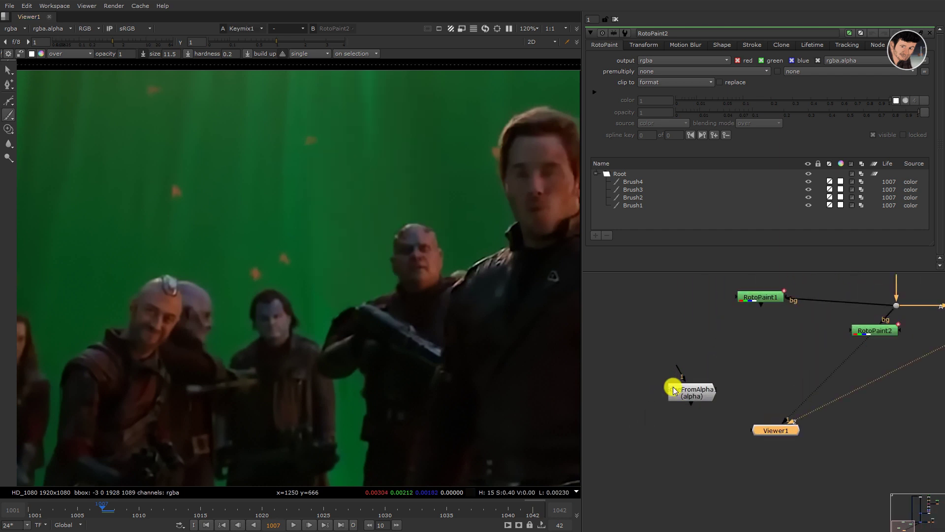
{"action": "left_click", "coordinate": [675, 390]}
{"action": "scroll", "coordinate": [675, 390], "scroll_direction": "up", "scroll_amount": 2}
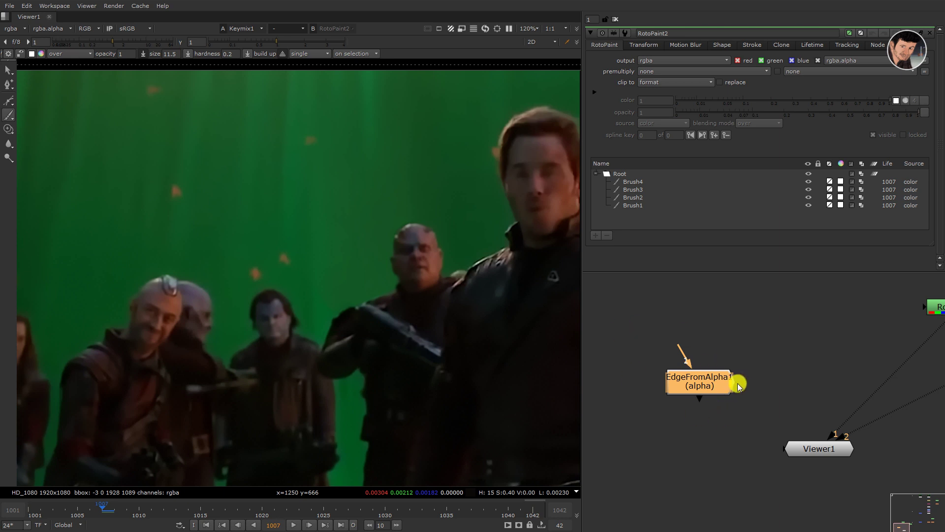
{"action": "left_click_drag", "start_coordinate": [754, 318], "coordinate": [614, 438]}
{"action": "left_click", "coordinate": [614, 438]}
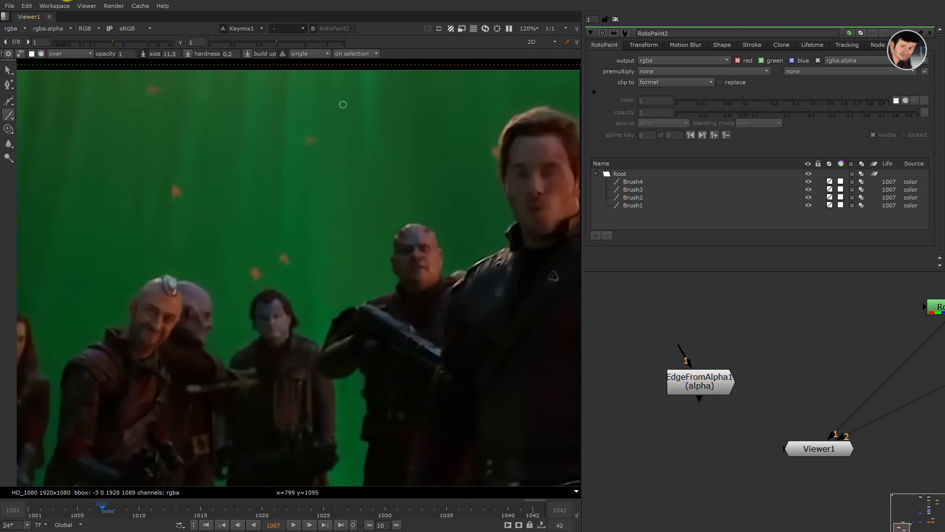
{"action": "key", "text": "super+d"}
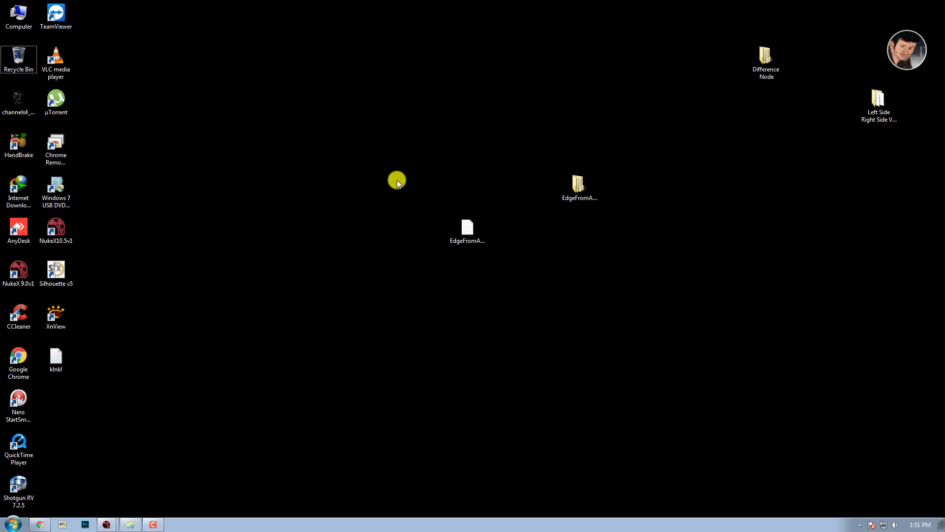
Step: Select EdgeFromAlpha.gizmo on the Desktop and browse to the user's C:\Users\…\.nuke folder
{"action": "left_click_drag", "start_coordinate": [397, 179], "coordinate": [528, 312]}
{"action": "left_click_drag", "start_coordinate": [363, 172], "coordinate": [542, 324]}
{"action": "left_click", "coordinate": [560, 347]}
{"action": "double_click", "coordinate": [37, 26]}
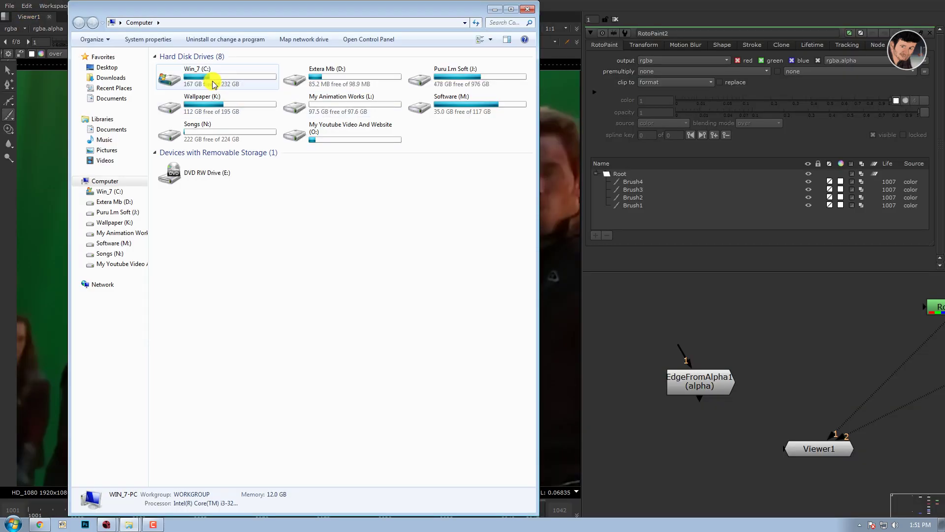
{"action": "double_click", "coordinate": [215, 82]}
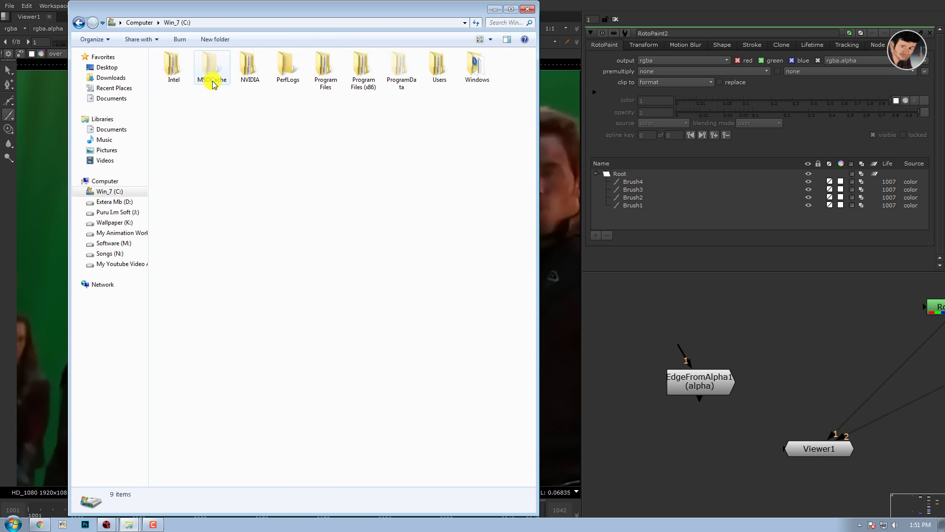
{"action": "double_click", "coordinate": [440, 71]}
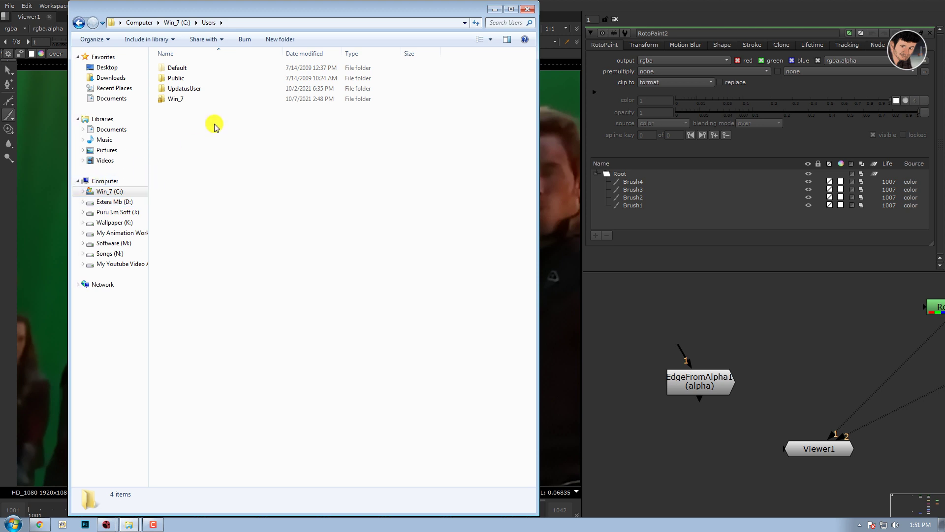
{"action": "double_click", "coordinate": [190, 101]}
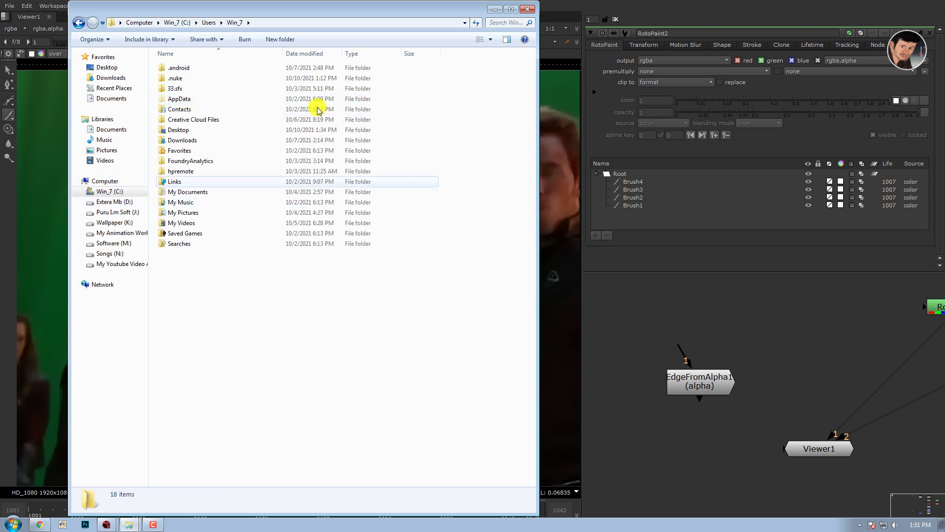
{"action": "double_click", "coordinate": [204, 80]}
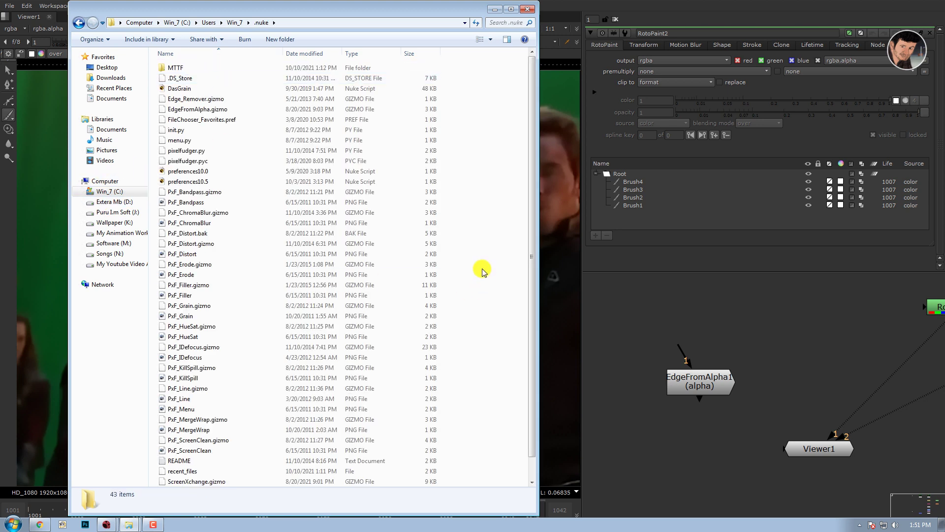
Step: Paste EdgeFromAlpha.gizmo into .nuke, replacing the existing copy, and close Explorer
{"action": "key", "text": "ctrl+v"}
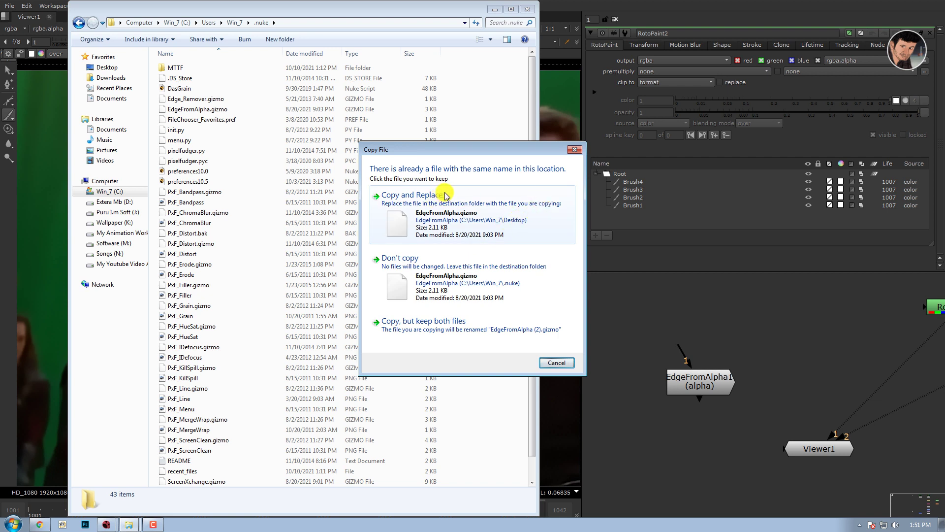
{"action": "left_click", "coordinate": [446, 196]}
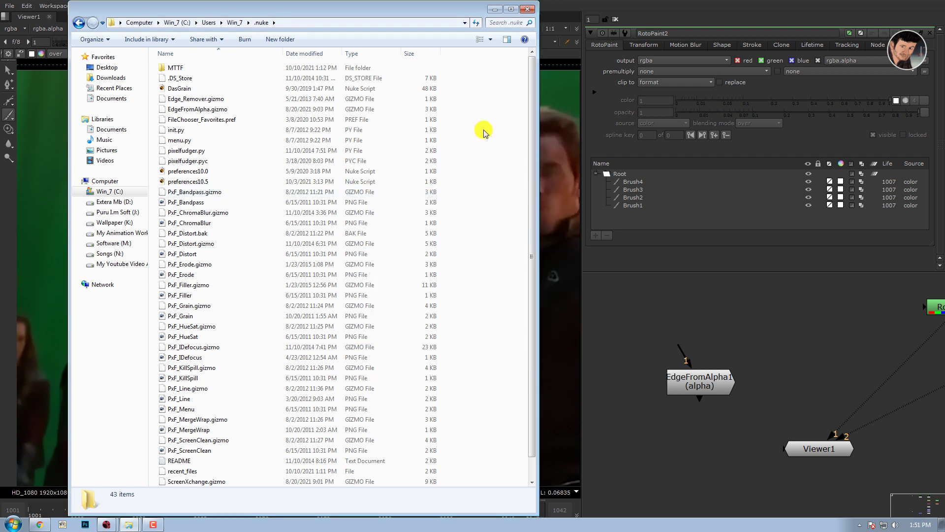
{"action": "left_click", "coordinate": [531, 18]}
Step: Search the Tab node menu for 'edge' to find EdgeFromAlpha, then cancel the search
{"action": "scroll", "coordinate": [776, 391], "scroll_direction": "down", "scroll_amount": 3}
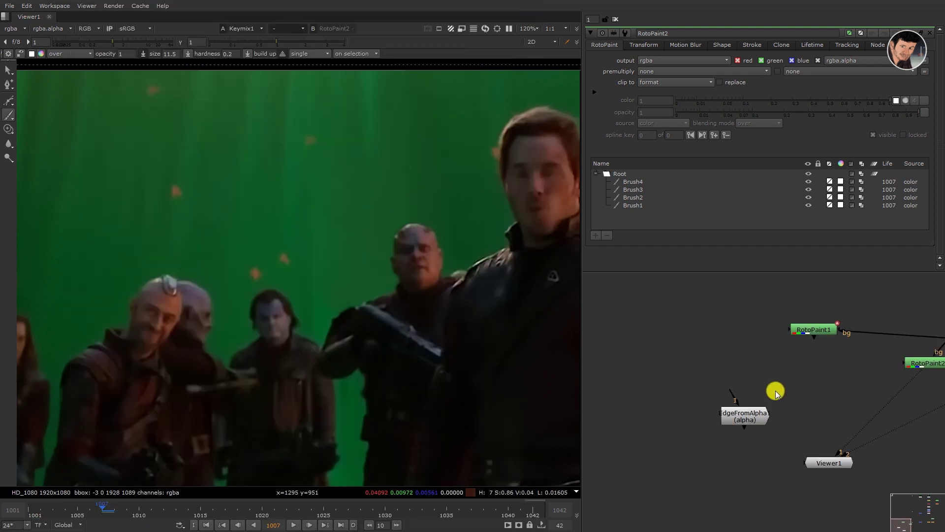
{"action": "key", "text": "Tab"}
{"action": "type", "text": "e"}
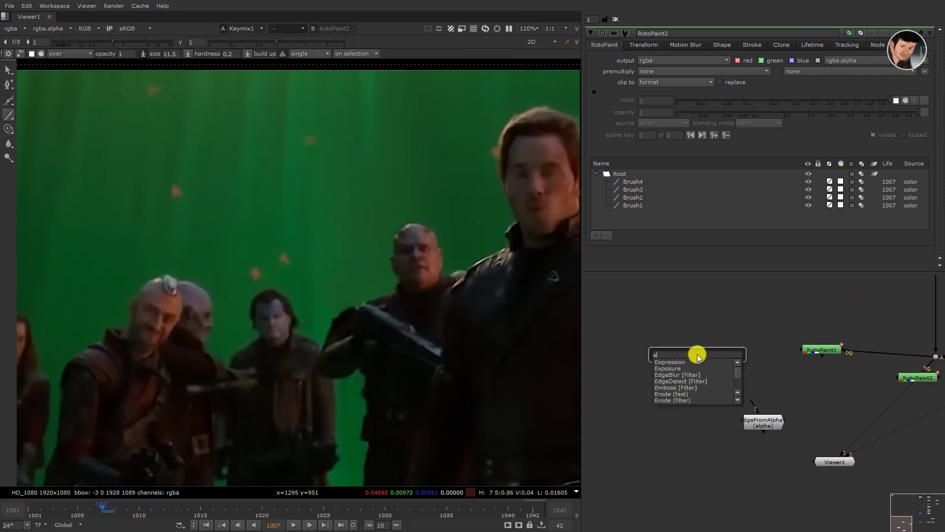
{"action": "type", "text": "dge"}
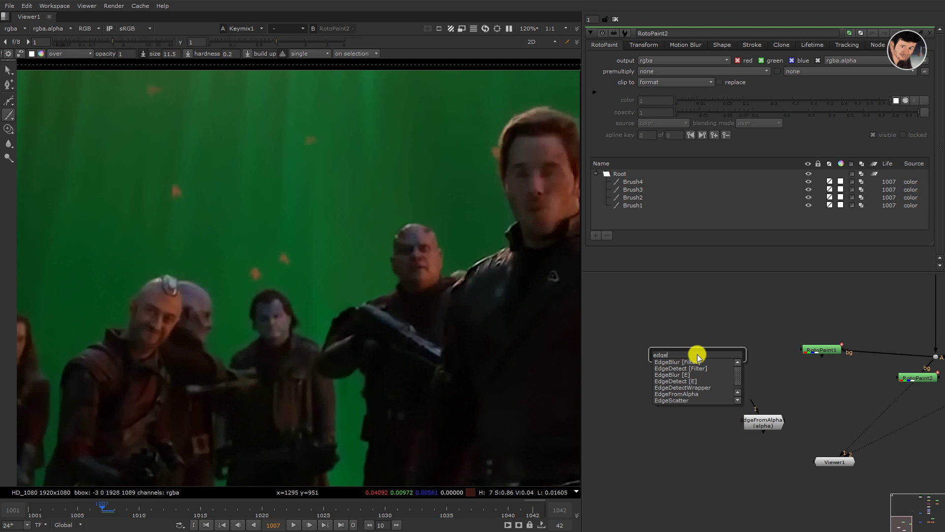
{"action": "key", "text": "Down"}
{"action": "key", "text": "Down"}
{"action": "key", "text": "Down"}
{"action": "key", "text": "Down"}
{"action": "key", "text": "Down"}
{"action": "key", "text": "Down"}
{"action": "key", "text": "Up"}
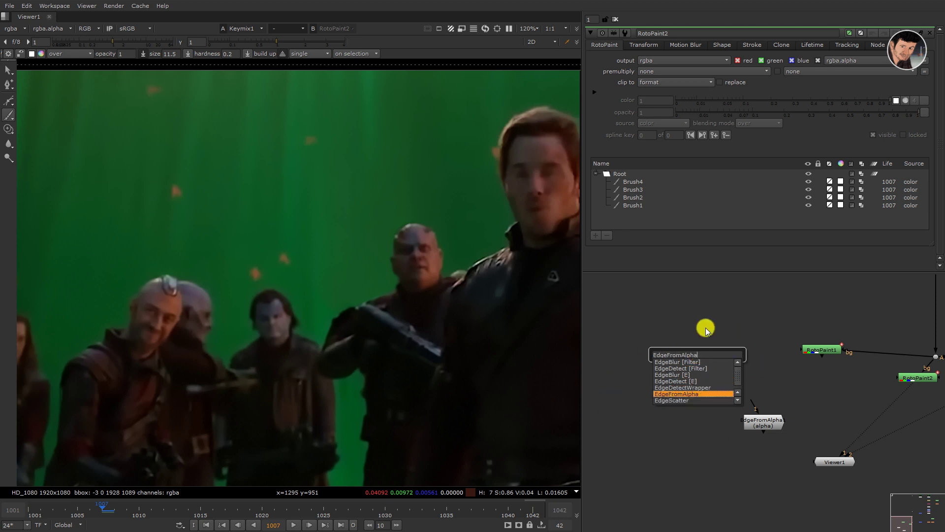
{"action": "key", "text": "Escape"}
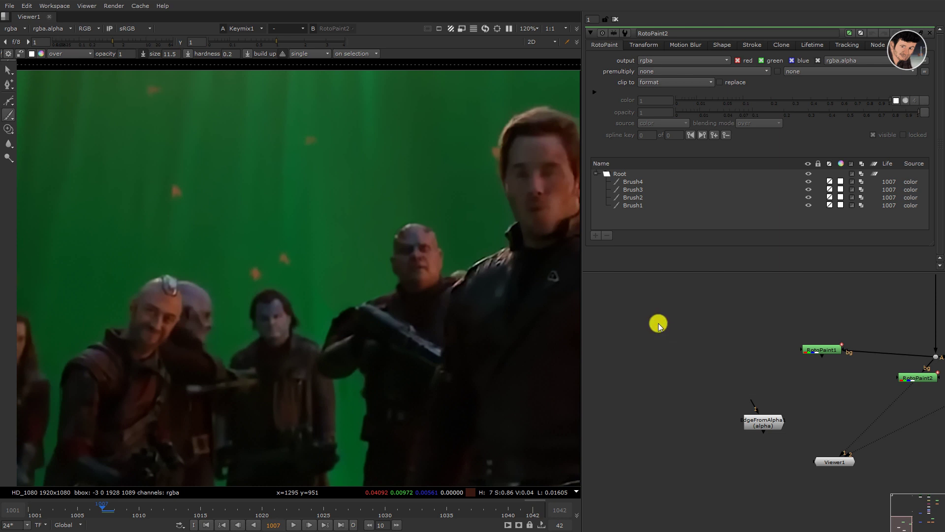
{"action": "left_click_drag", "start_coordinate": [659, 324], "coordinate": [694, 381]}
Step: Open the TCL command prompt with X and enter the EdgeFromAlpha command
{"action": "key", "text": "x"}
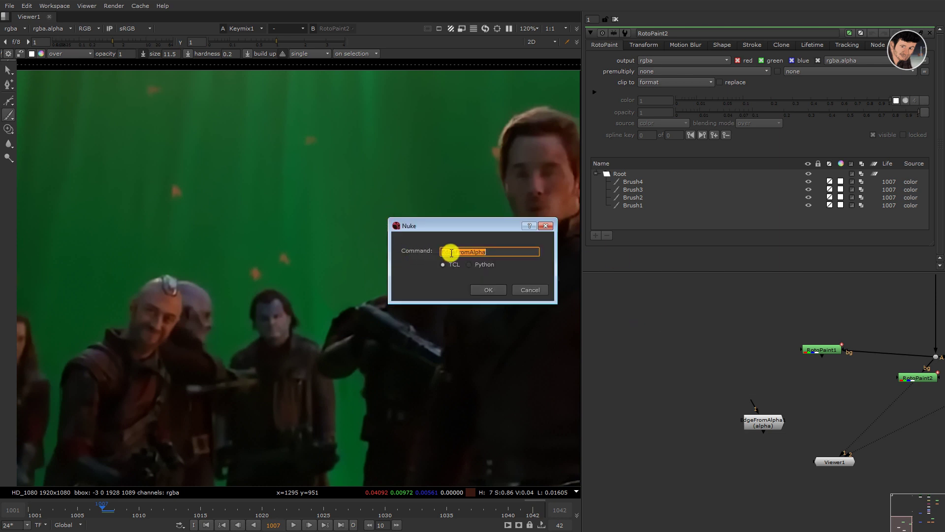
{"action": "left_click_drag", "start_coordinate": [452, 252], "coordinate": [512, 256]}
{"action": "left_click", "coordinate": [512, 256]}
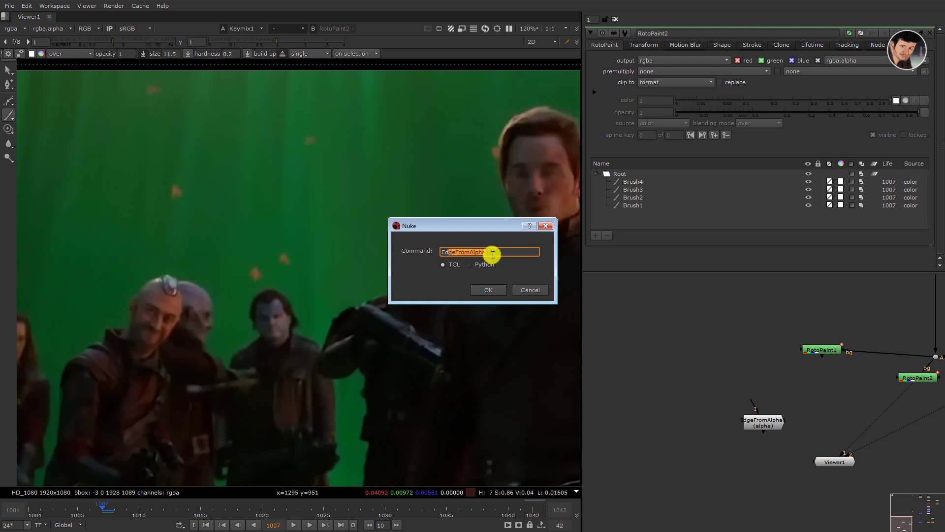
{"action": "left_click_drag", "start_coordinate": [437, 252], "coordinate": [487, 252]}
Step: Create EdgeFromAlpha2 from the TCL command, then delete it and cancel the node search
{"action": "left_click", "coordinate": [491, 291]}
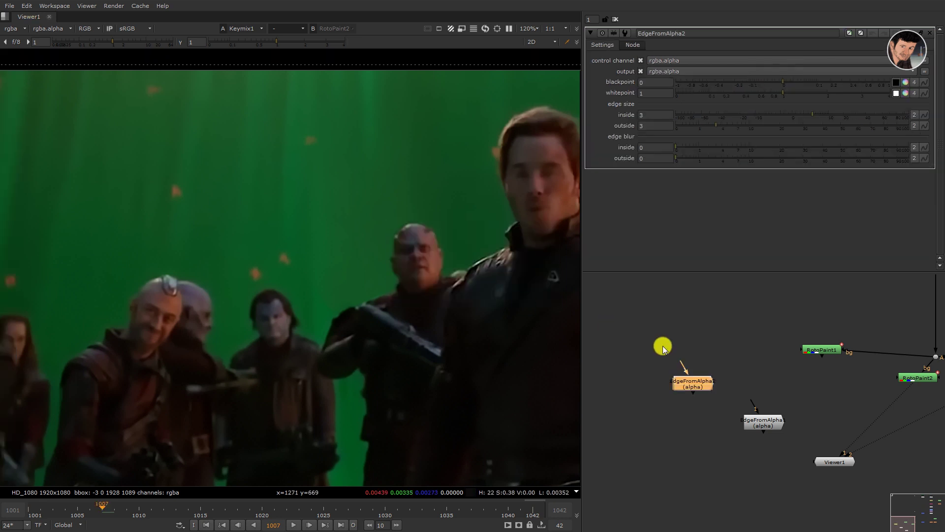
{"action": "key", "text": "Delete"}
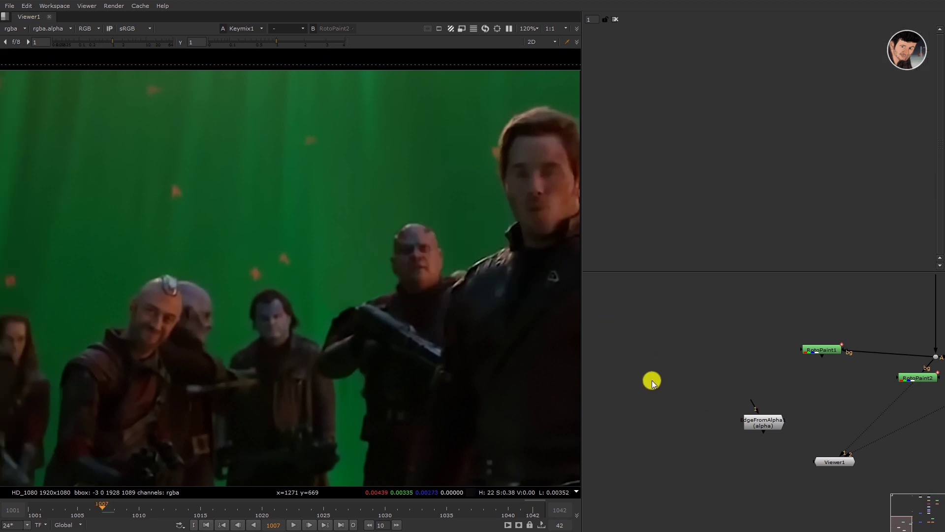
{"action": "key", "text": "Tab"}
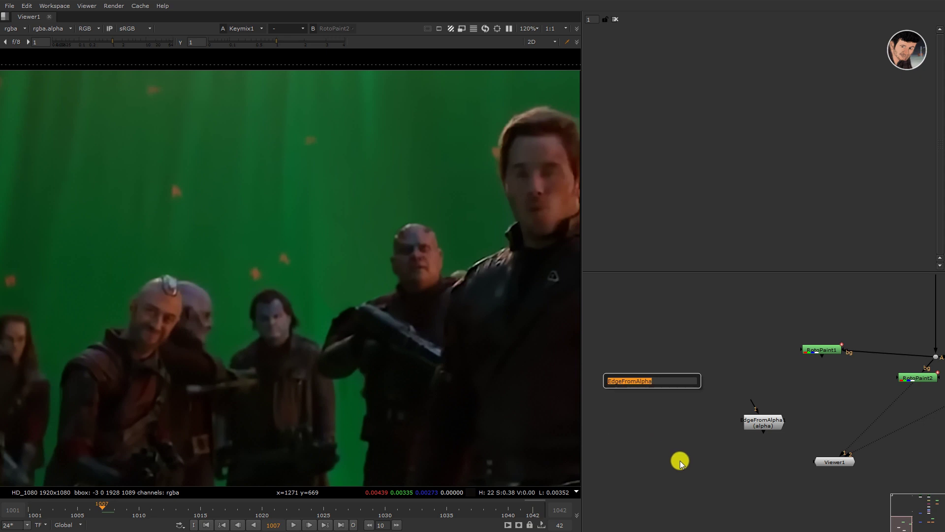
{"action": "key", "text": "Escape"}
{"action": "scroll", "coordinate": [671, 418], "scroll_direction": "down", "scroll_amount": 3}
{"action": "scroll", "coordinate": [726, 407], "scroll_direction": "up", "scroll_amount": 3}
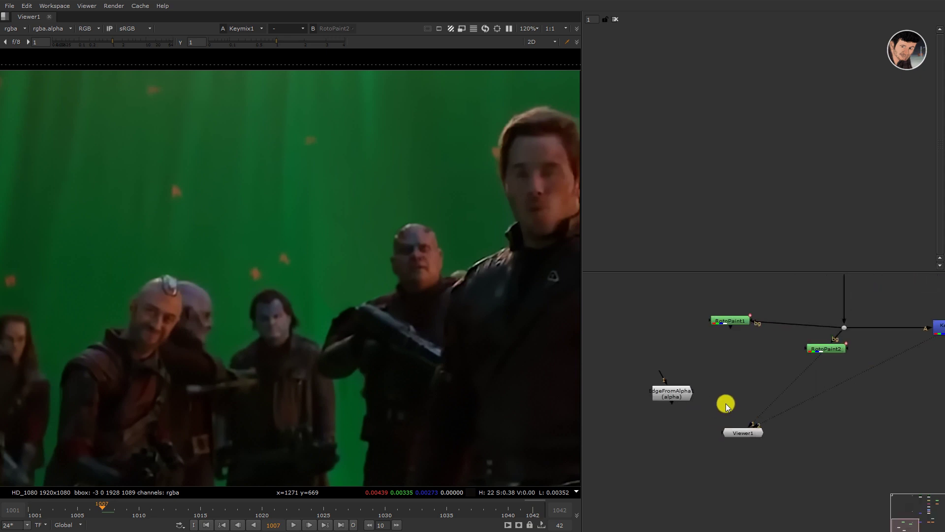
Step: Leave NukeX for the browser showing the subscribed YouTube VFX tutorial channel
{"action": "key", "text": "super"}
{"action": "key", "text": "Escape"}
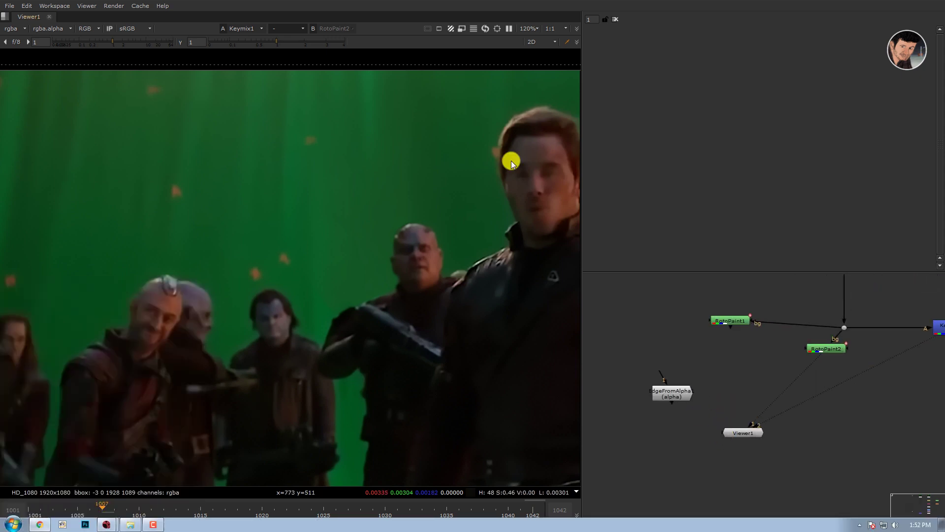
{"action": "left_click", "coordinate": [810, 223]}
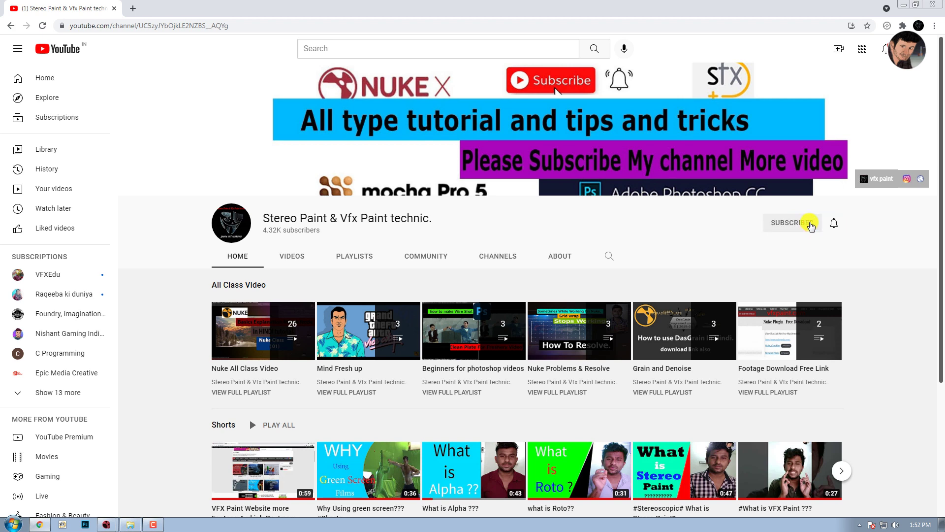
Step: Set the channel's bell notifications to All
{"action": "left_click", "coordinate": [835, 222]}
{"action": "left_click", "coordinate": [856, 244]}
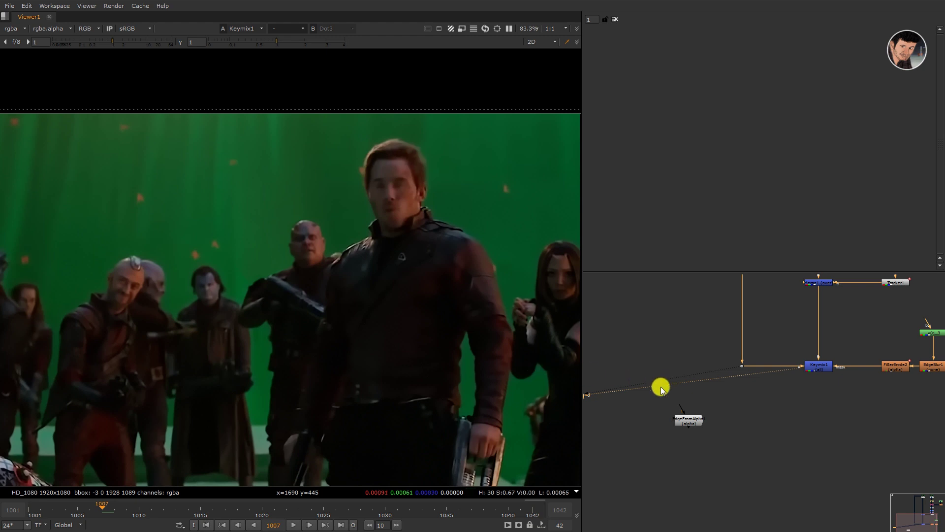
Step: Open EdgeFromAlpha1's settings, reposition the node, and view its output on viewer input 1
{"action": "double_click", "coordinate": [696, 419]}
{"action": "scroll", "coordinate": [709, 412], "scroll_direction": "up", "scroll_amount": 4}
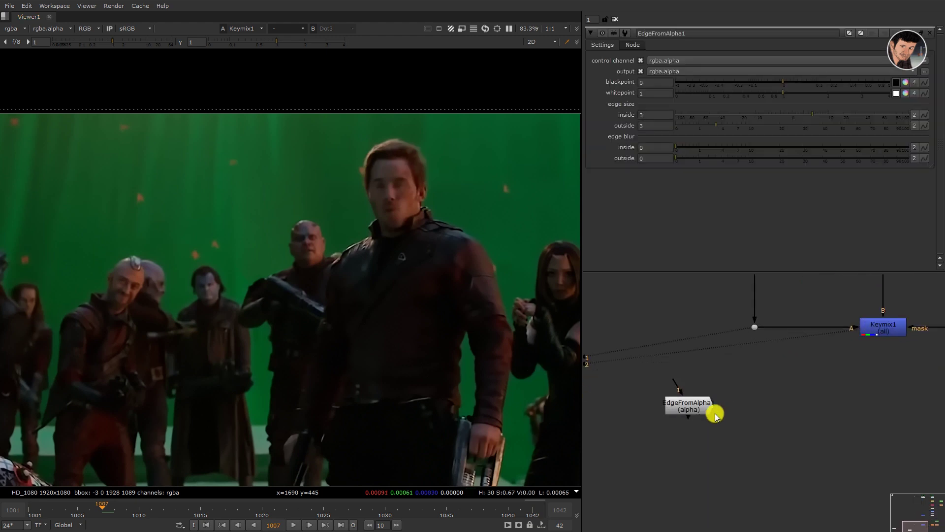
{"action": "mouse_move", "coordinate": [715, 415]}
{"action": "left_mouse_down"}
{"action": "mouse_move", "coordinate": [703, 411]}
{"action": "mouse_move", "coordinate": [892, 331]}
{"action": "left_mouse_up"}
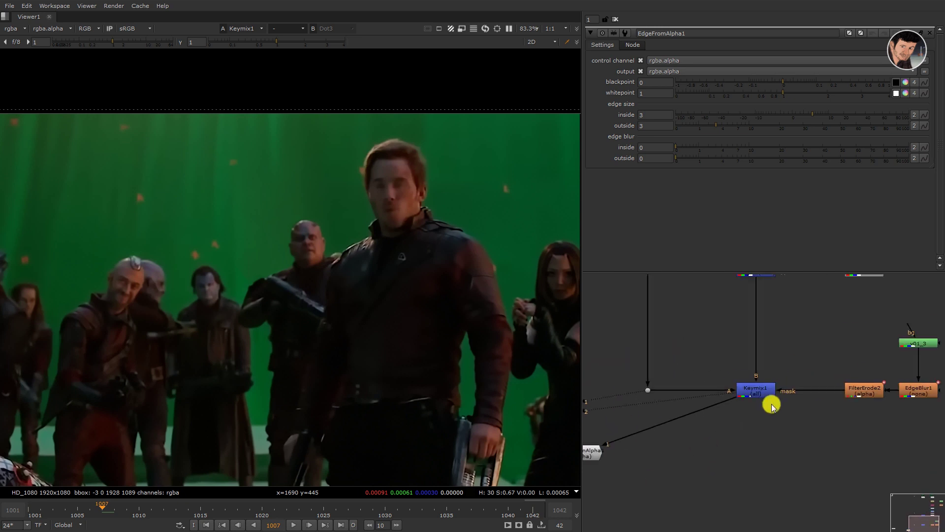
{"action": "left_click_drag", "start_coordinate": [788, 436], "coordinate": [676, 386]}
{"action": "key", "text": "1"}
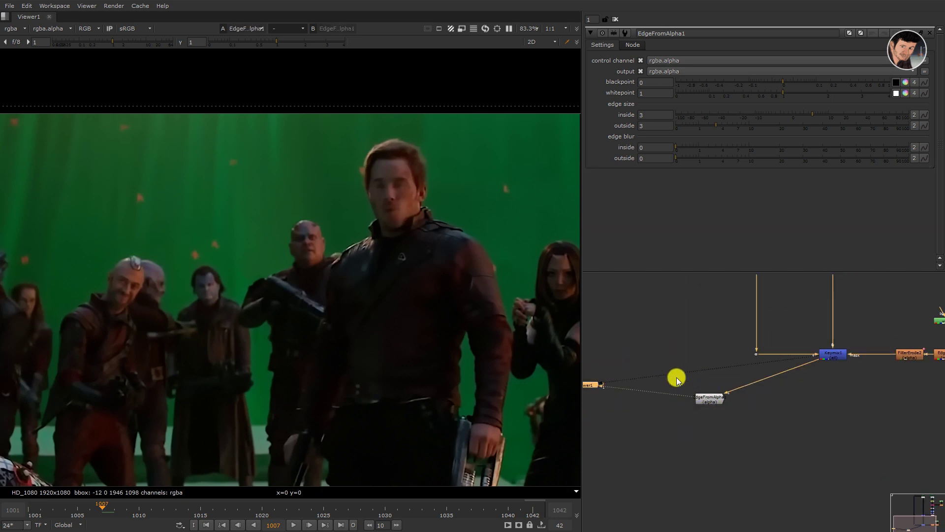
{"action": "left_click", "coordinate": [833, 360]}
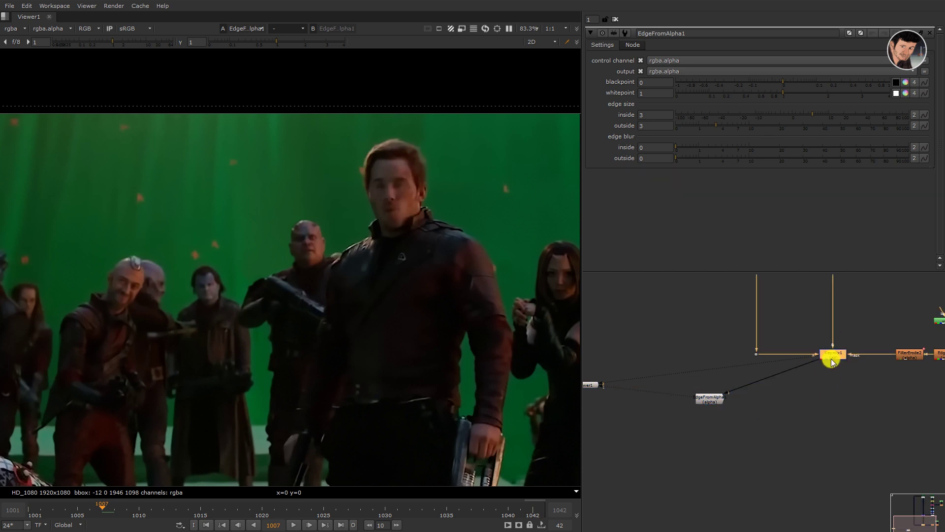
{"action": "left_click", "coordinate": [711, 398]}
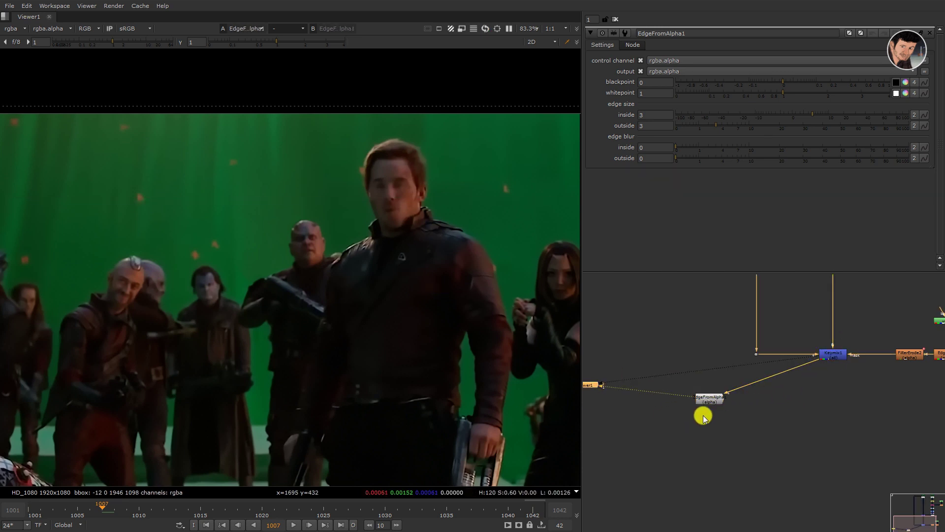
Step: Display EdgeFromAlpha1's alpha channel zoomed in, showing the soft edge band around the actor
{"action": "scroll", "coordinate": [369, 238], "scroll_direction": "down", "scroll_amount": 3}
{"action": "scroll", "coordinate": [217, 238], "scroll_direction": "down", "scroll_amount": 2}
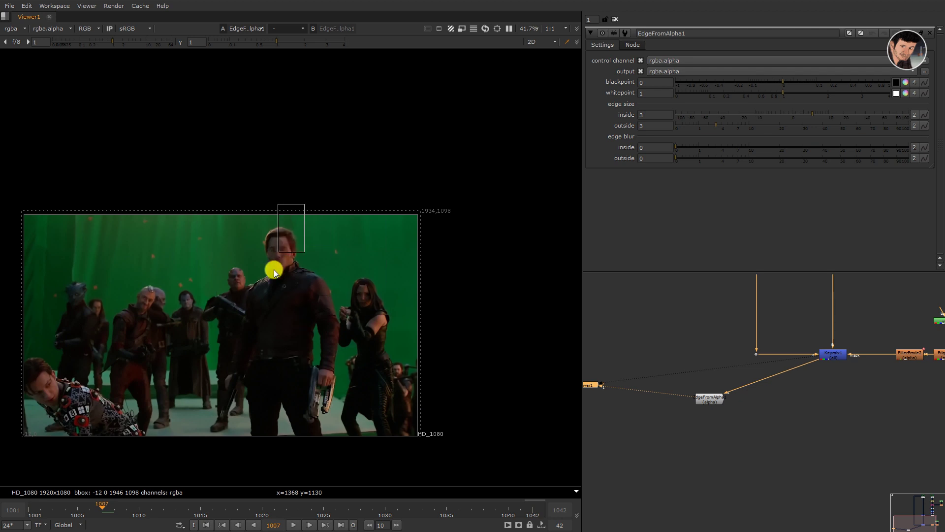
{"action": "left_click_drag", "start_coordinate": [274, 272], "coordinate": [348, 232]}
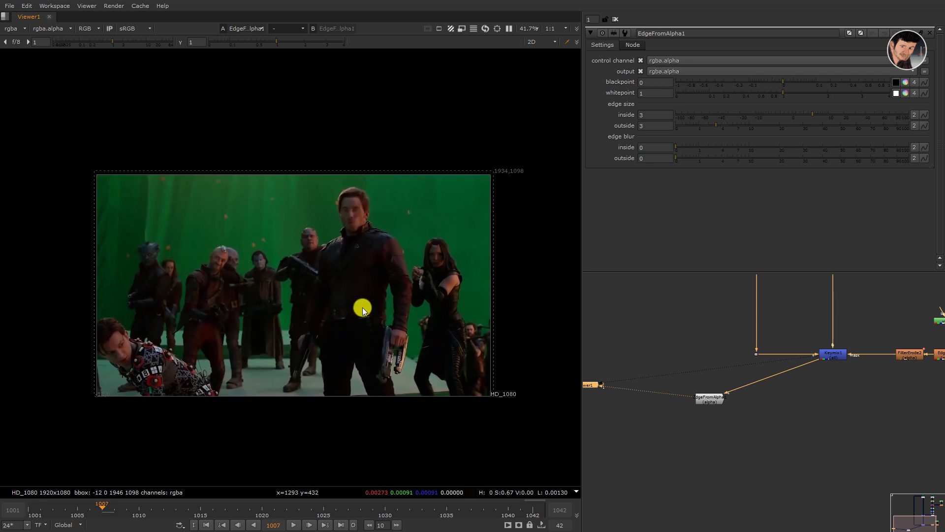
{"action": "key", "text": "a"}
{"action": "scroll", "coordinate": [275, 187], "scroll_direction": "up", "scroll_amount": 5}
{"action": "left_click_drag", "start_coordinate": [205, 118], "coordinate": [416, 411]}
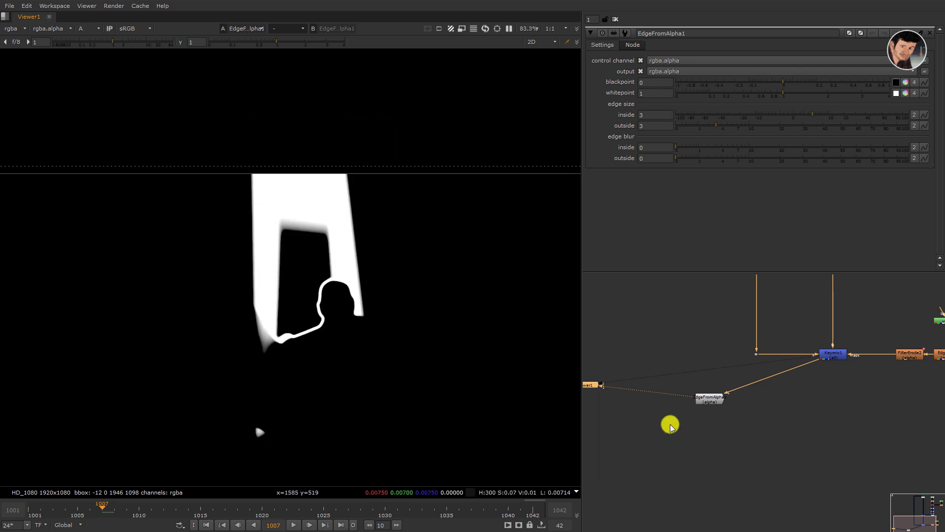
{"action": "left_click_drag", "start_coordinate": [414, 371], "coordinate": [414, 354]}
{"action": "key", "text": "a"}
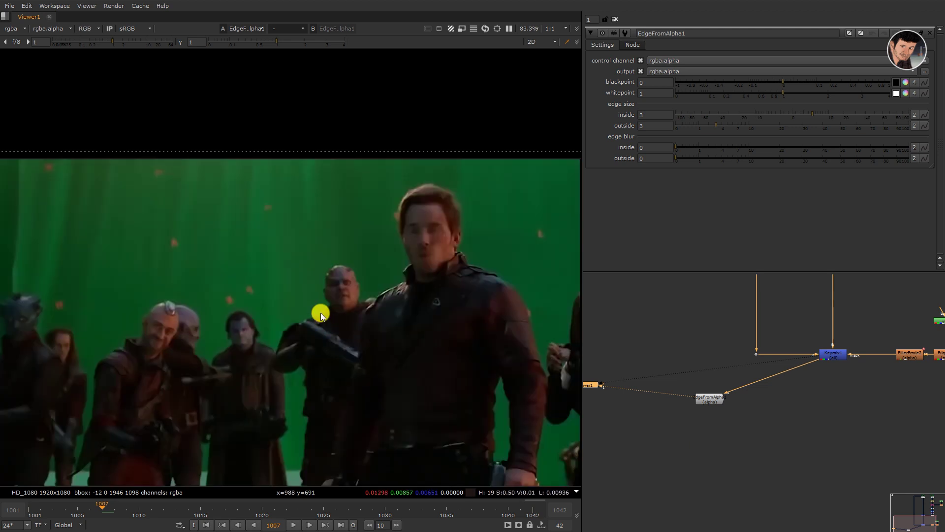
{"action": "scroll", "coordinate": [345, 239], "scroll_direction": "up", "scroll_amount": 5}
{"action": "key", "text": "a"}
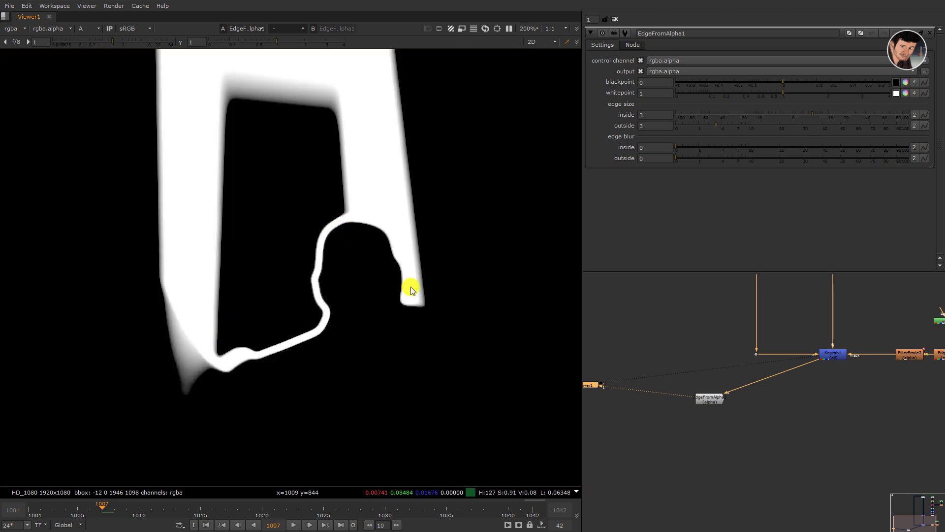
{"action": "left_click_drag", "start_coordinate": [744, 454], "coordinate": [784, 421]}
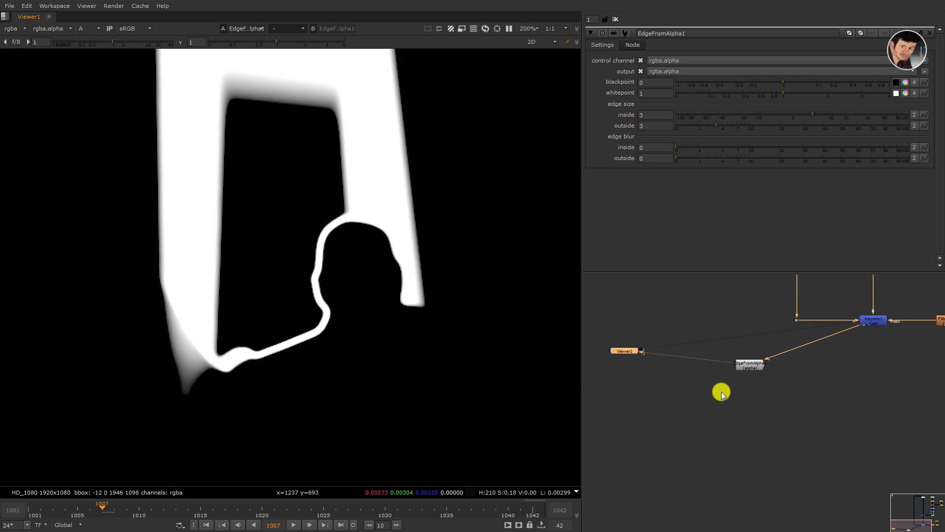
Step: Add a Roto2 node and draw a smoothed, closed Bezier around the head-edge band
{"action": "left_click", "coordinate": [734, 407]}
{"action": "key", "text": "o"}
{"action": "left_click_drag", "start_coordinate": [395, 379], "coordinate": [370, 328]}
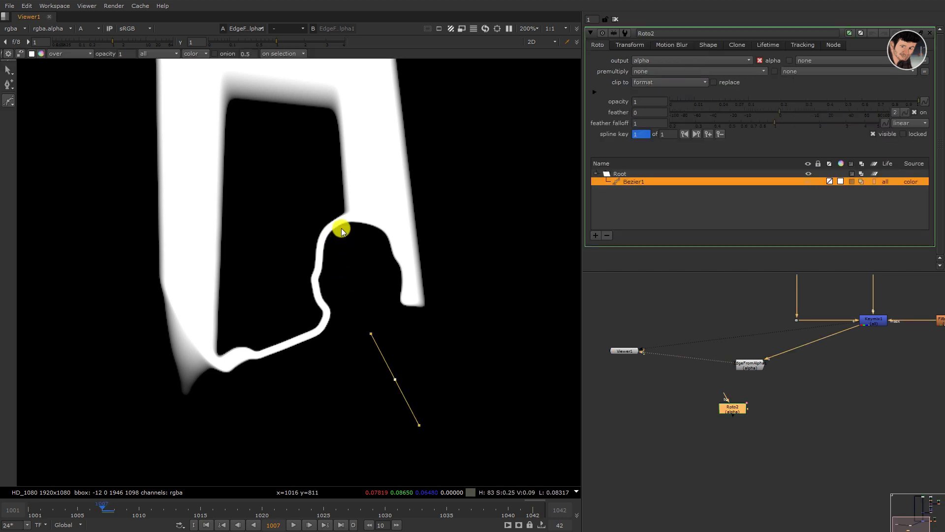
{"action": "left_click_drag", "start_coordinate": [345, 224], "coordinate": [327, 159]}
{"action": "left_click", "coordinate": [244, 252]}
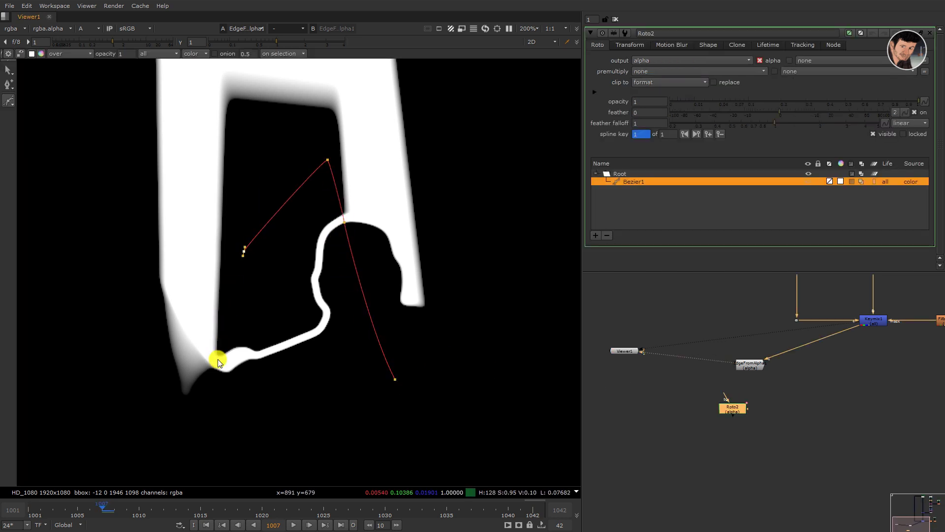
{"action": "left_click", "coordinate": [218, 362]}
{"action": "left_click", "coordinate": [287, 420]}
{"action": "left_click", "coordinate": [396, 379]}
{"action": "key", "text": "ctrl+a"}
{"action": "key", "text": "z"}
Step: Animate the Bezier to follow the actor with shape keys around frames 1016, 1030 and 1042
{"action": "key", "text": "Left"}
{"action": "key", "text": "Left"}
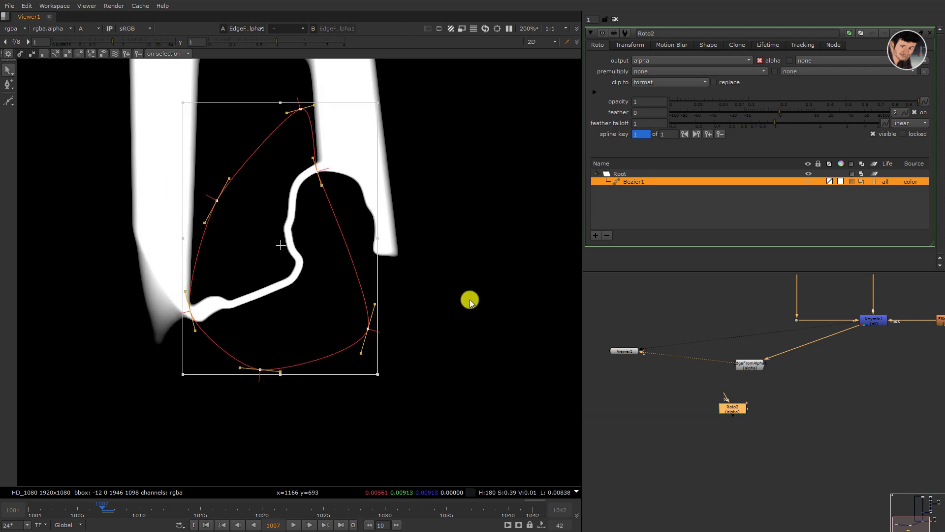
{"action": "key", "text": "Left"}
{"action": "key", "text": "Left"}
{"action": "key", "text": "Left"}
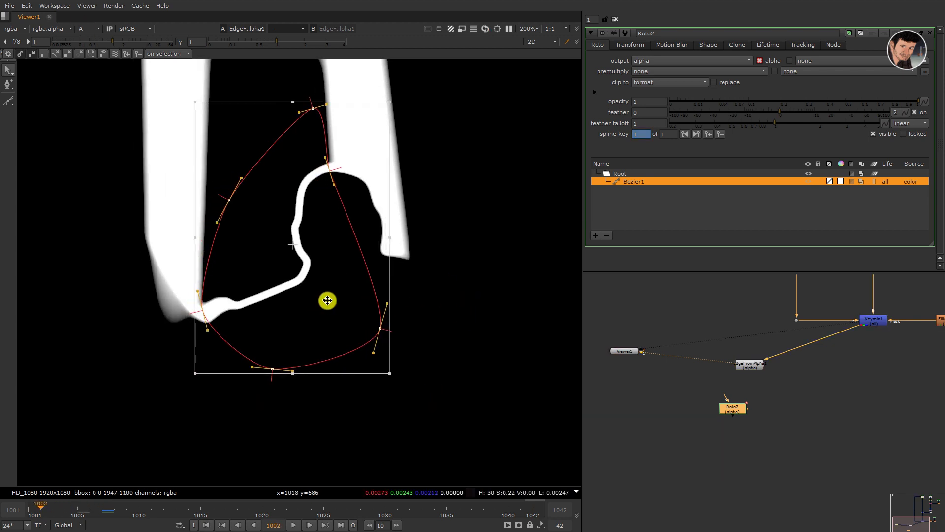
{"action": "left_click", "coordinate": [213, 510]}
{"action": "mouse_move", "coordinate": [313, 285]}
{"action": "left_mouse_down"}
{"action": "mouse_move", "coordinate": [295, 289]}
{"action": "mouse_move", "coordinate": [302, 306]}
{"action": "left_mouse_up"}
{"action": "left_click", "coordinate": [385, 510]}
{"action": "left_click", "coordinate": [528, 515]}
{"action": "left_click", "coordinate": [422, 509]}
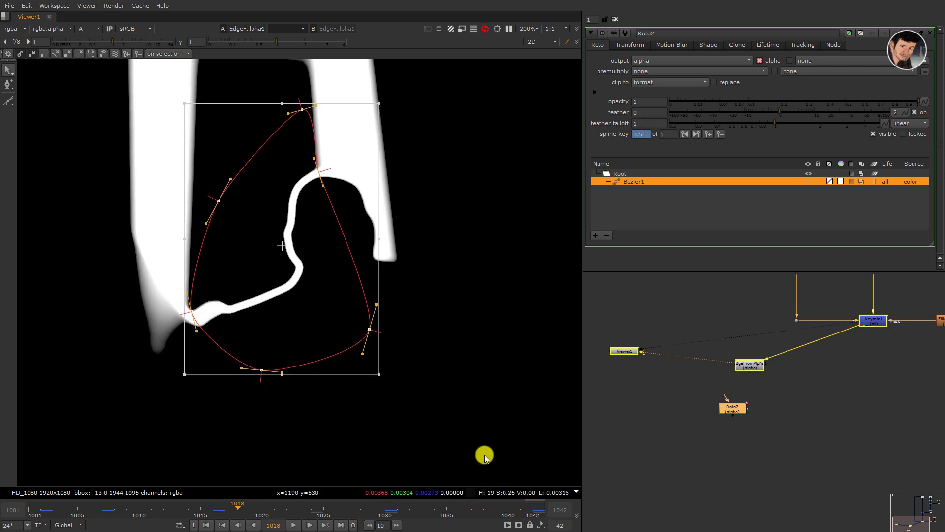
{"action": "key", "text": "k"}
{"action": "key", "text": "Left"}
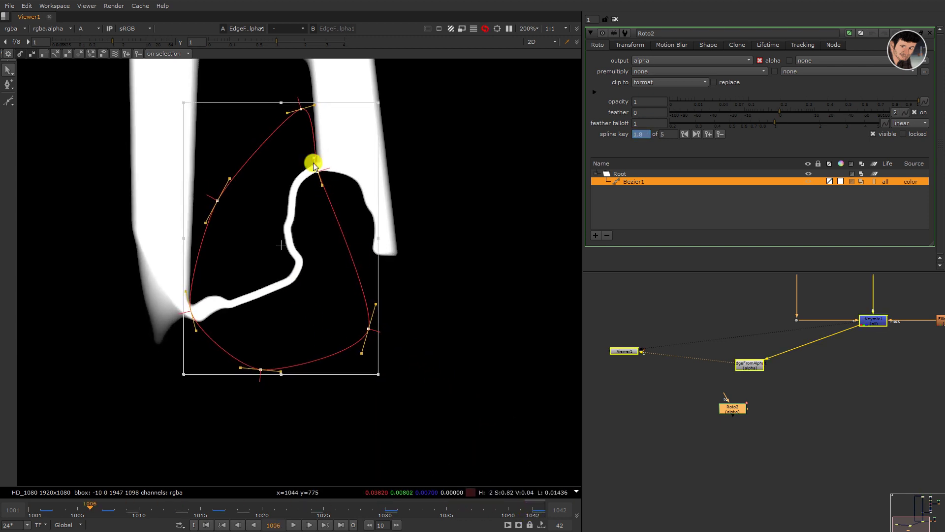
{"action": "key", "text": "Left"}
{"action": "key", "text": "Left"}
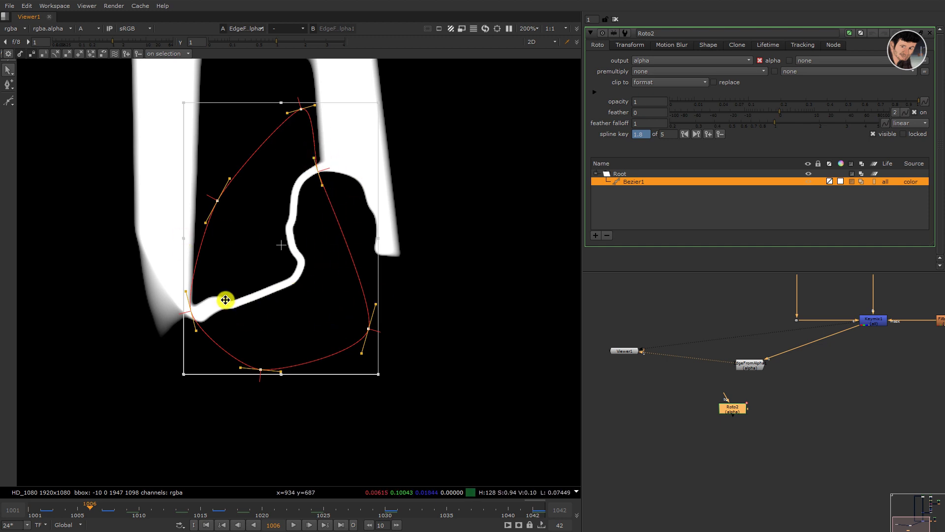
Step: Return to the previous shape keyframe and zoom out the node graph
{"action": "scroll", "coordinate": [280, 321], "scroll_direction": "down", "scroll_amount": 2}
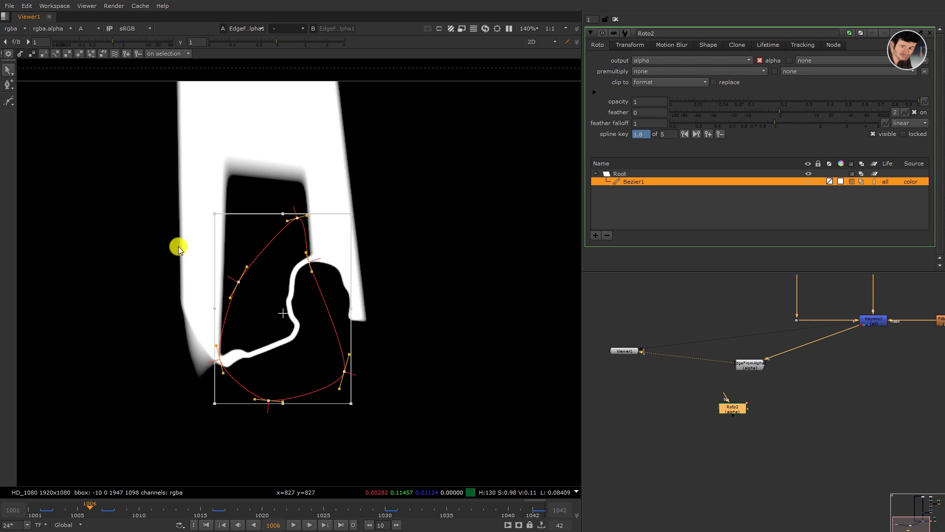
{"action": "key", "text": "alt+Left"}
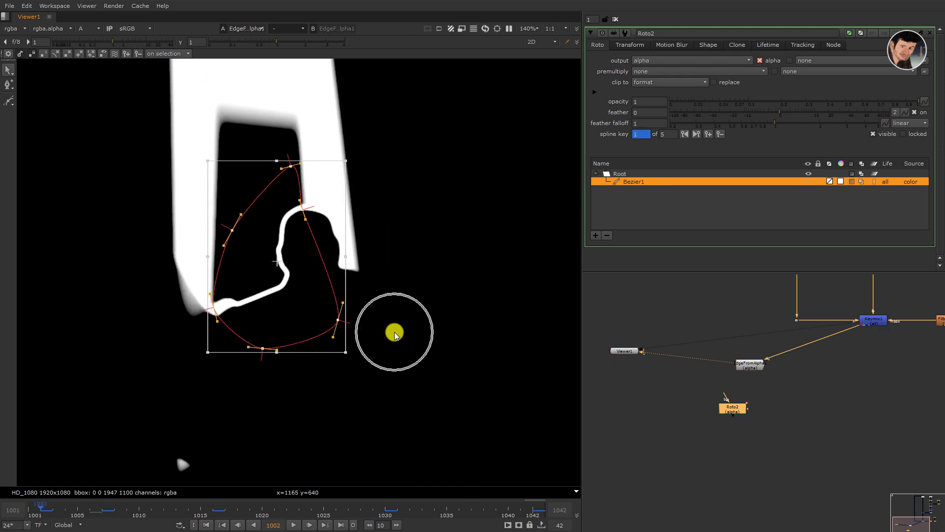
{"action": "left_click_drag", "start_coordinate": [749, 375], "coordinate": [755, 371]}
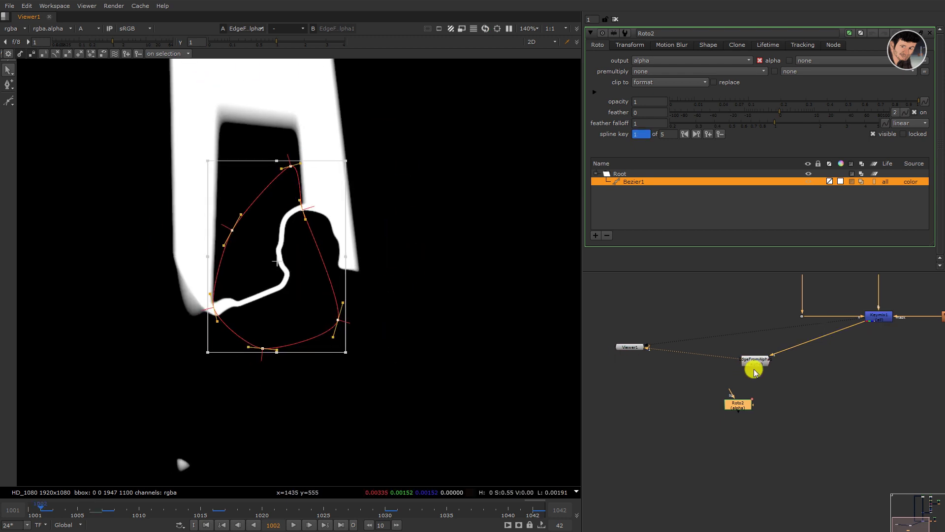
{"action": "scroll", "coordinate": [754, 372], "scroll_direction": "up", "scroll_amount": 2}
{"action": "scroll", "coordinate": [753, 368], "scroll_direction": "up", "scroll_amount": 3}
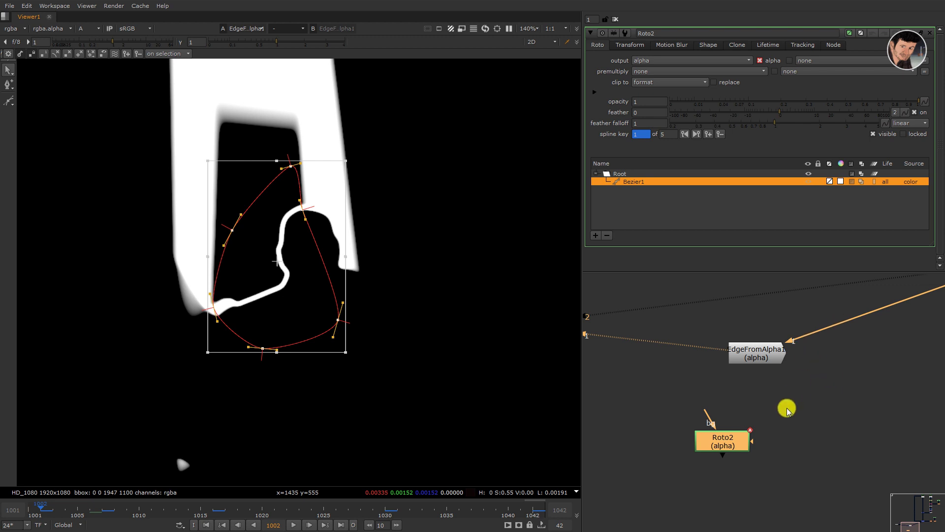
{"action": "scroll", "coordinate": [787, 410], "scroll_direction": "down", "scroll_amount": 3}
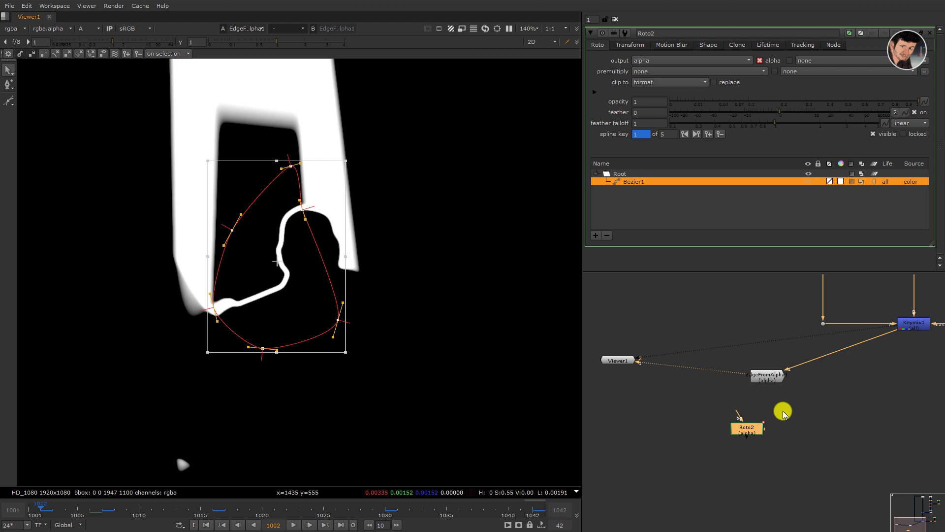
{"action": "scroll", "coordinate": [783, 414], "scroll_direction": "down", "scroll_amount": 2}
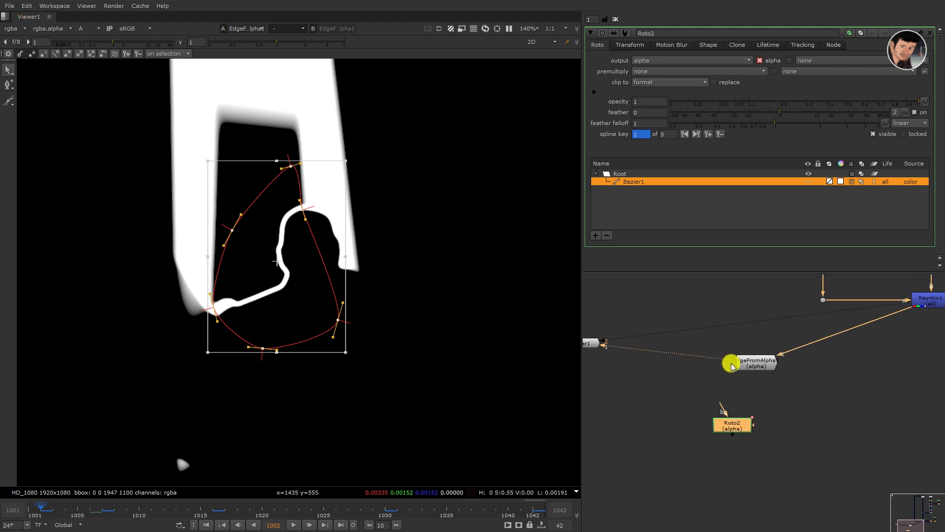
Step: Add Grade2 fed by Keymix1, with its mask wired to EdgeFromAlpha
{"action": "left_click", "coordinate": [788, 370]}
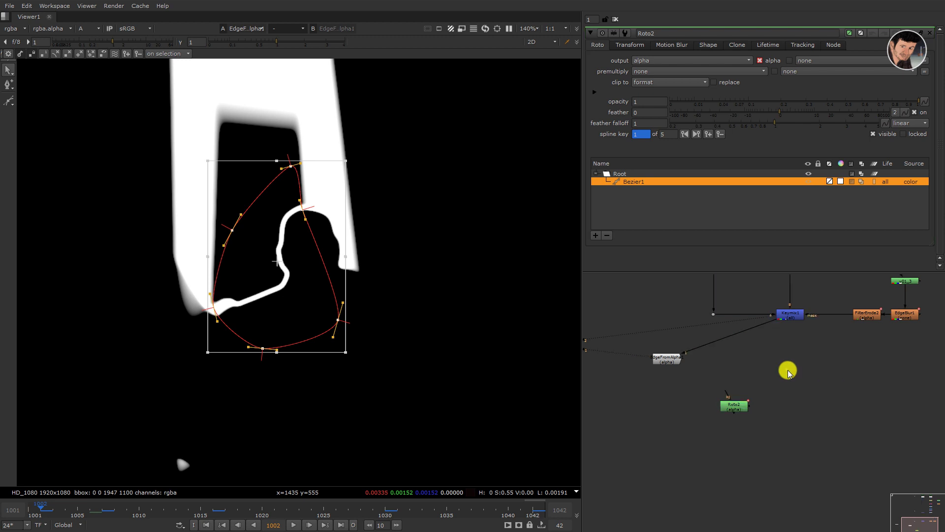
{"action": "key", "text": "g"}
{"action": "left_click_drag", "start_coordinate": [779, 355], "coordinate": [790, 314]}
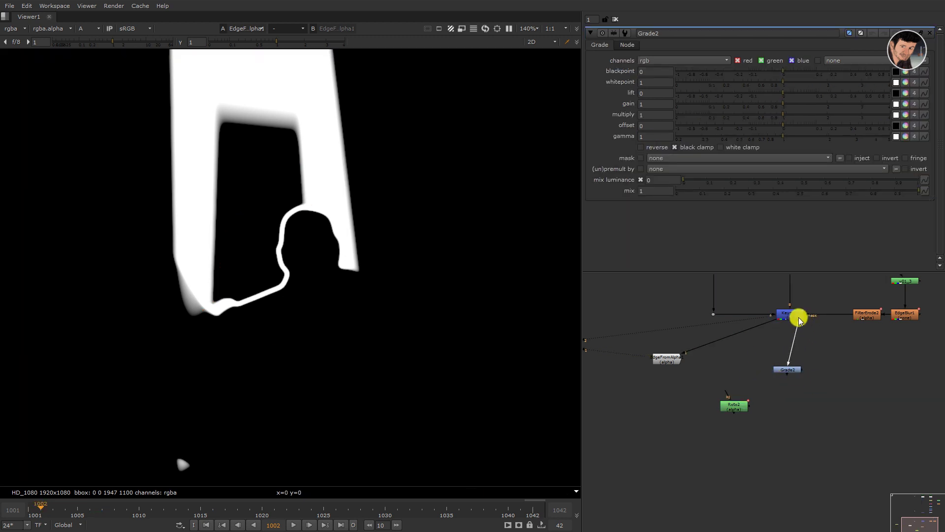
{"action": "mouse_move", "coordinate": [804, 370]}
{"action": "left_mouse_down"}
{"action": "mouse_move", "coordinate": [676, 359]}
{"action": "mouse_move", "coordinate": [644, 369]}
{"action": "left_mouse_up"}
Step: View Keymix1's result, then Grade2's colour output in the viewer
{"action": "left_click", "coordinate": [788, 315]}
{"action": "key", "text": "1"}
{"action": "left_click", "coordinate": [787, 369]}
{"action": "key", "text": "1"}
{"action": "key", "text": "a"}
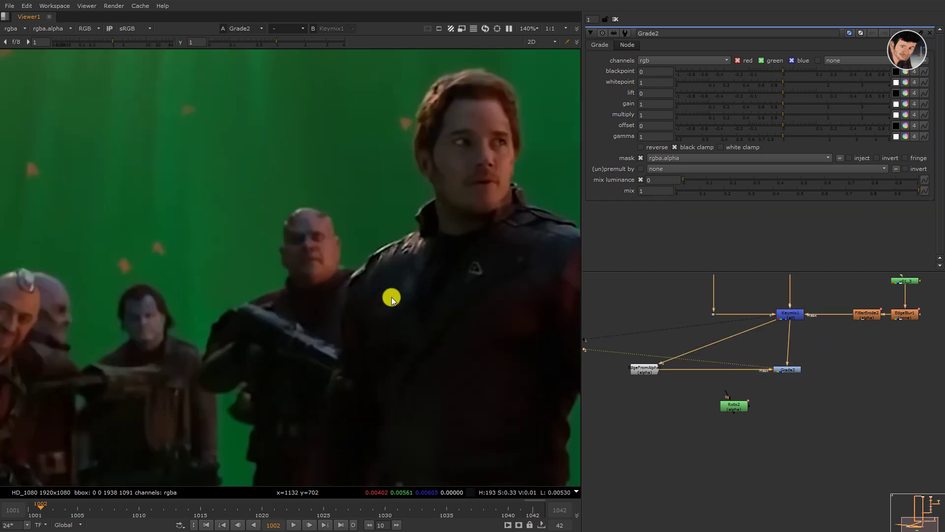
Step: Route the Keymix1 pipe through a Dot and move Roto2 up beside EdgeFromAlpha
{"action": "left_click_drag", "start_coordinate": [731, 409], "coordinate": [777, 429]}
{"action": "scroll", "coordinate": [699, 392], "scroll_direction": "down", "scroll_amount": 3}
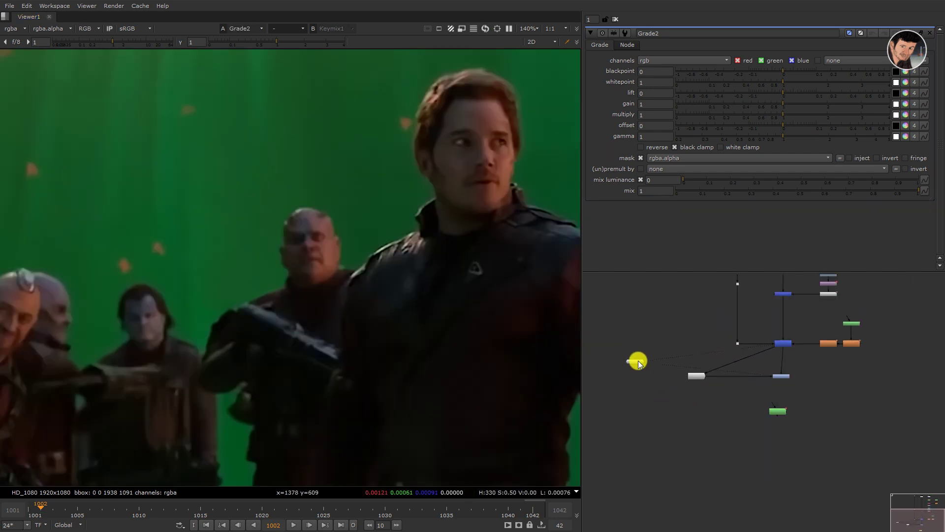
{"action": "scroll", "coordinate": [699, 404], "scroll_direction": "up", "scroll_amount": 2}
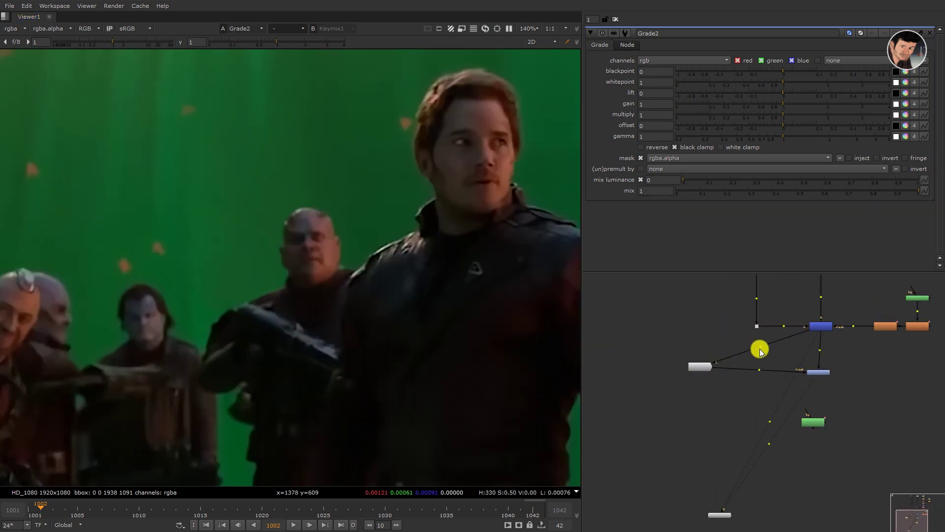
{"action": "mouse_move", "coordinate": [760, 350]}
{"action": "left_mouse_down"}
{"action": "mouse_move", "coordinate": [699, 337]}
{"action": "mouse_move", "coordinate": [702, 381]}
{"action": "left_mouse_up"}
{"action": "mouse_move", "coordinate": [817, 424]}
{"action": "left_mouse_down"}
{"action": "mouse_move", "coordinate": [766, 368]}
{"action": "mouse_move", "coordinate": [737, 376]}
{"action": "mouse_move", "coordinate": [730, 348]}
{"action": "left_mouse_up"}
{"action": "scroll", "coordinate": [773, 367], "scroll_direction": "up", "scroll_amount": 2}
Step: Insert Merge2 on the edge-mask pipe and view EdgeFromAlpha's alpha and Merge2's combined matte
{"action": "key", "text": "m"}
{"action": "left_click_drag", "start_coordinate": [655, 382], "coordinate": [653, 382]}
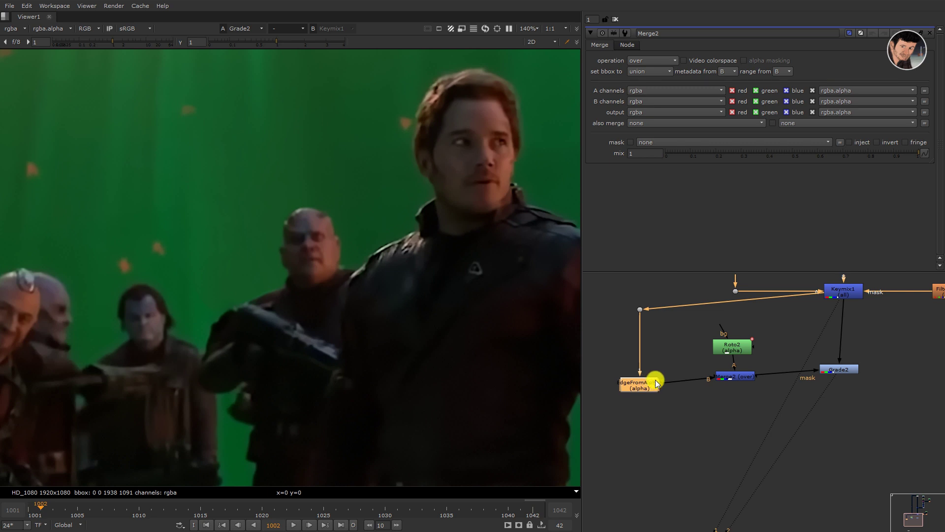
{"action": "key", "text": "1"}
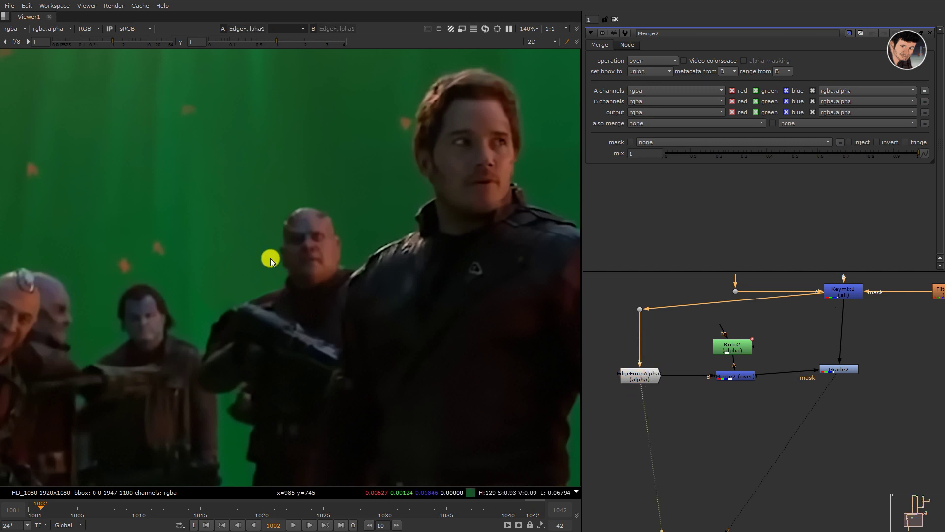
{"action": "scroll", "coordinate": [201, 190], "scroll_direction": "down", "scroll_amount": 1}
{"action": "key", "text": "a"}
{"action": "scroll", "coordinate": [351, 336], "scroll_direction": "up", "scroll_amount": 2}
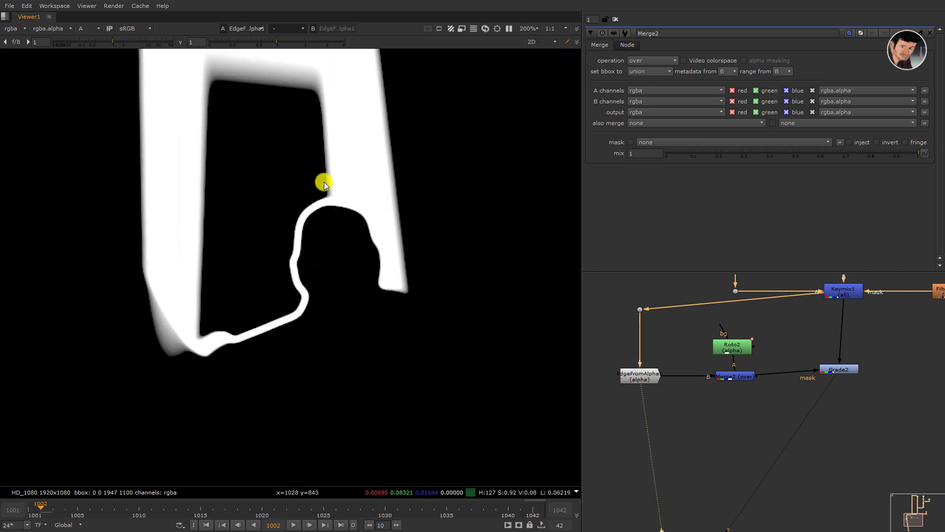
{"action": "left_click_drag", "start_coordinate": [323, 175], "coordinate": [196, 410]}
{"action": "left_click", "coordinate": [744, 379]}
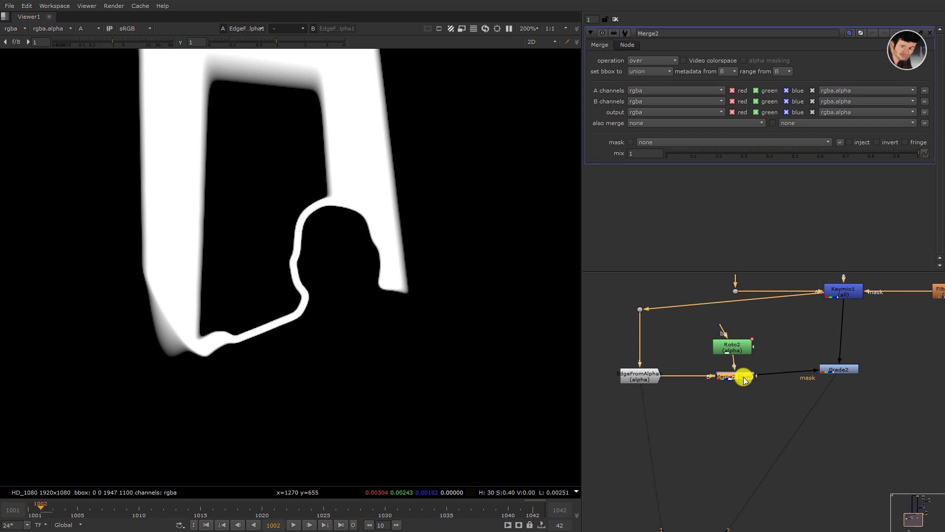
{"action": "key", "text": "1"}
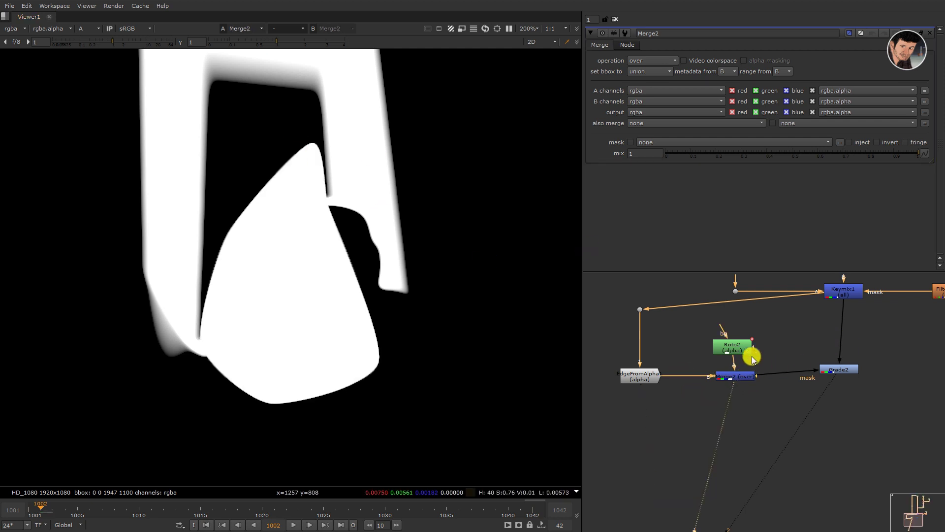
Step: Set Merge2's operation to in
{"action": "double_click", "coordinate": [741, 347]}
{"action": "left_click", "coordinate": [752, 378]}
{"action": "double_click", "coordinate": [752, 378]}
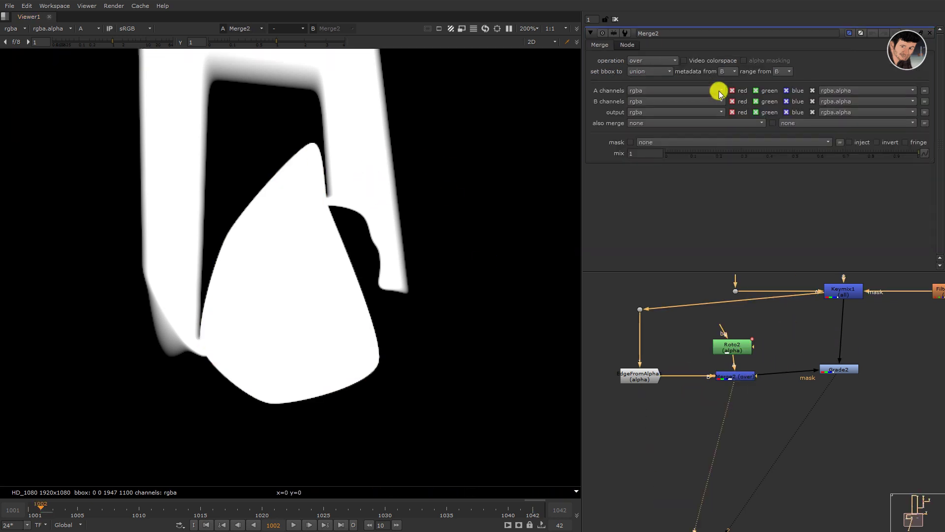
{"action": "left_click", "coordinate": [651, 60]}
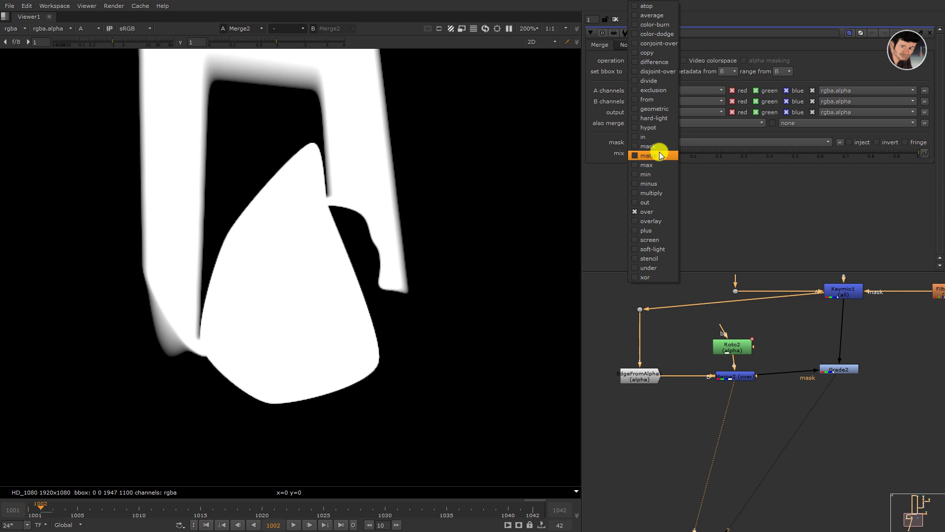
{"action": "left_click", "coordinate": [649, 136]}
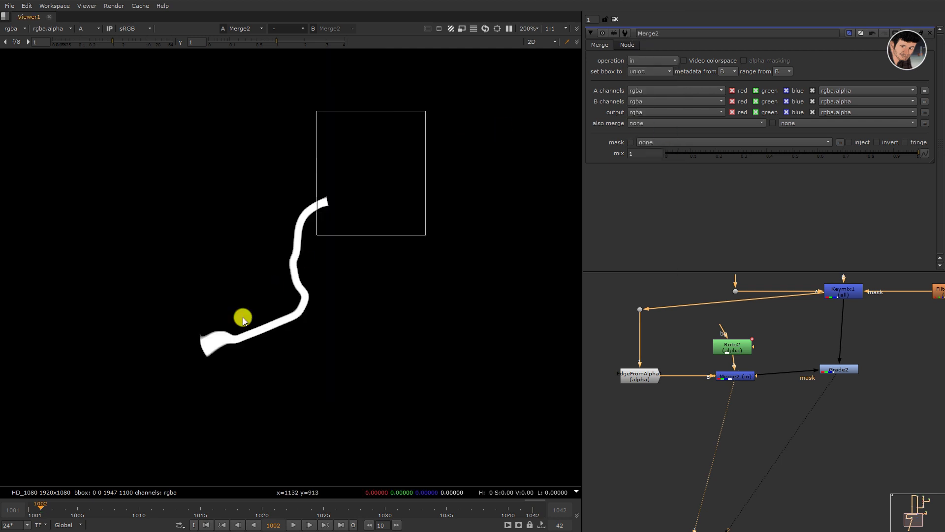
Step: Try Merge2's mask and matte operations, then switch back to in
{"action": "left_click", "coordinate": [659, 60]}
{"action": "left_click", "coordinate": [650, 141]}
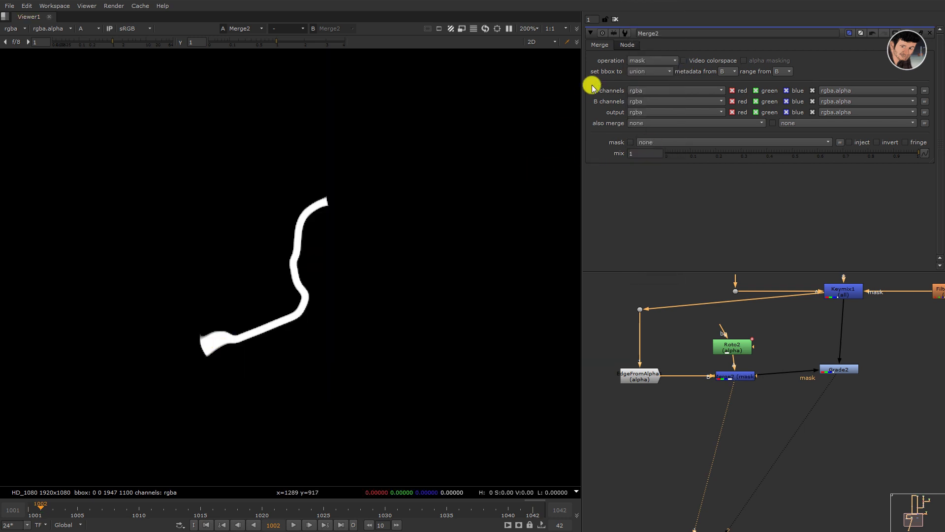
{"action": "left_click", "coordinate": [655, 58]}
{"action": "left_click", "coordinate": [655, 151]}
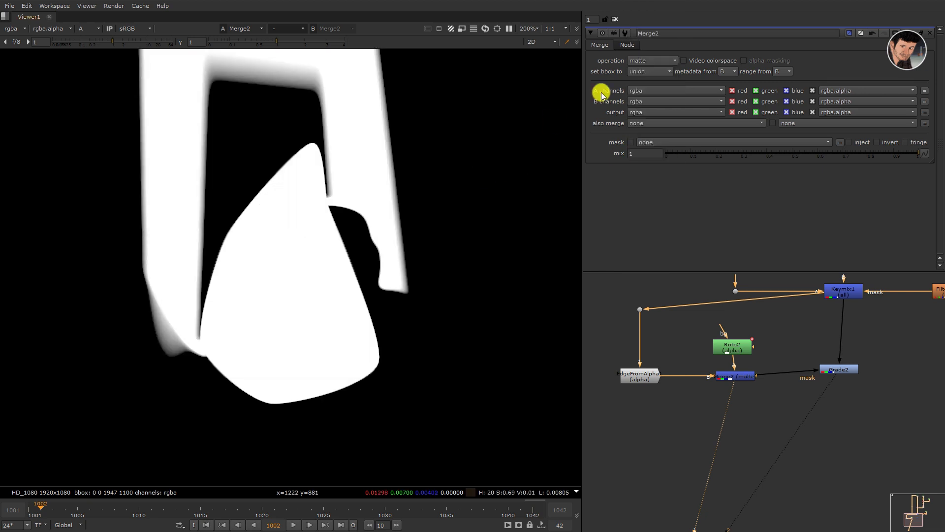
{"action": "left_click", "coordinate": [655, 60]}
{"action": "left_click", "coordinate": [663, 148]}
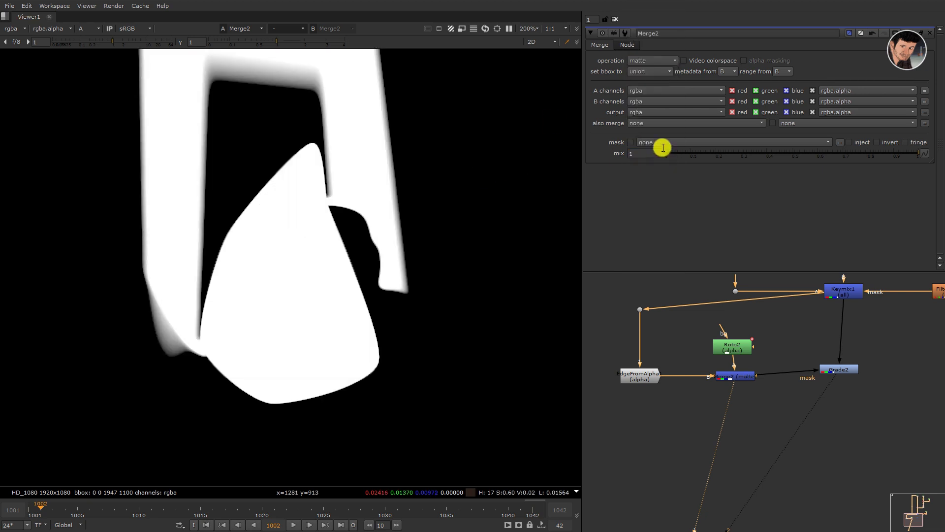
{"action": "left_click", "coordinate": [655, 60]}
{"action": "left_click", "coordinate": [655, 130]}
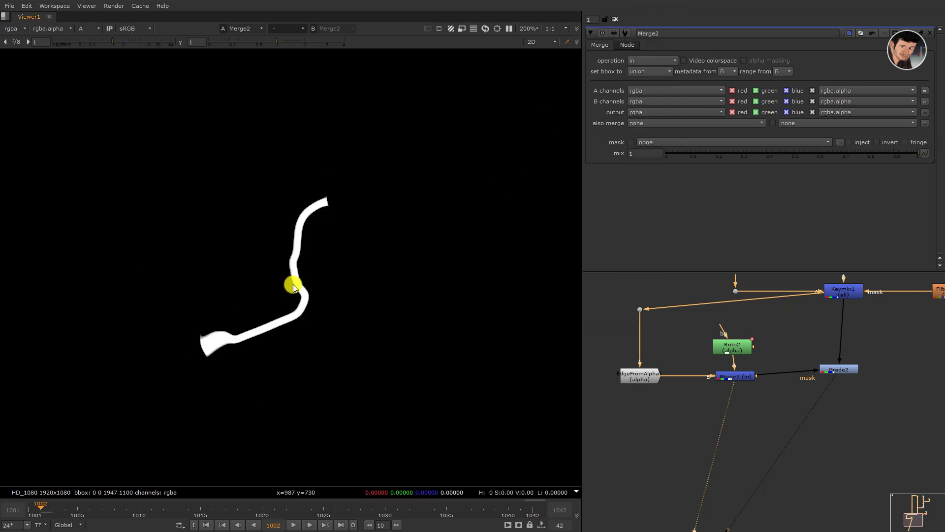
{"action": "scroll", "coordinate": [293, 284], "scroll_direction": "down", "scroll_amount": 3}
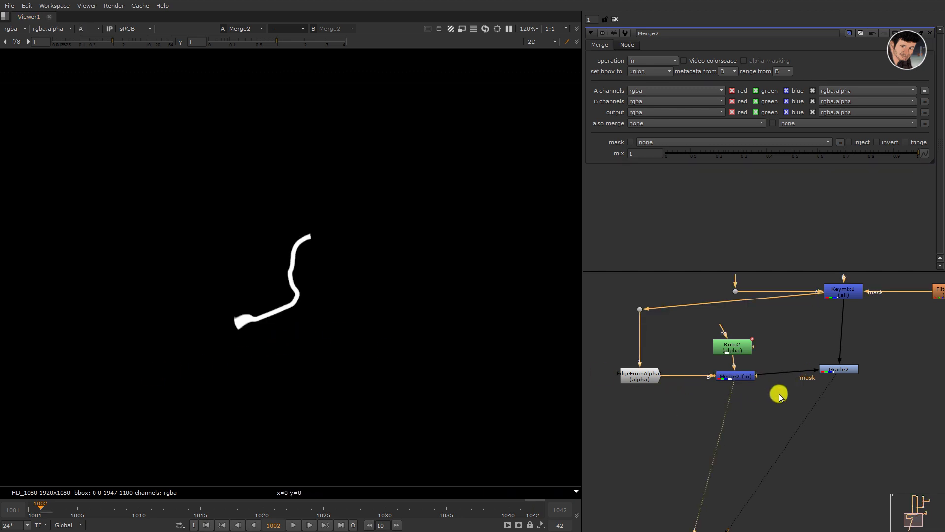
Step: Toggle Merge2 off and on to compare, then view Grade2's colour output
{"action": "left_click", "coordinate": [734, 377]}
{"action": "key", "text": "d"}
{"action": "key", "text": "d"}
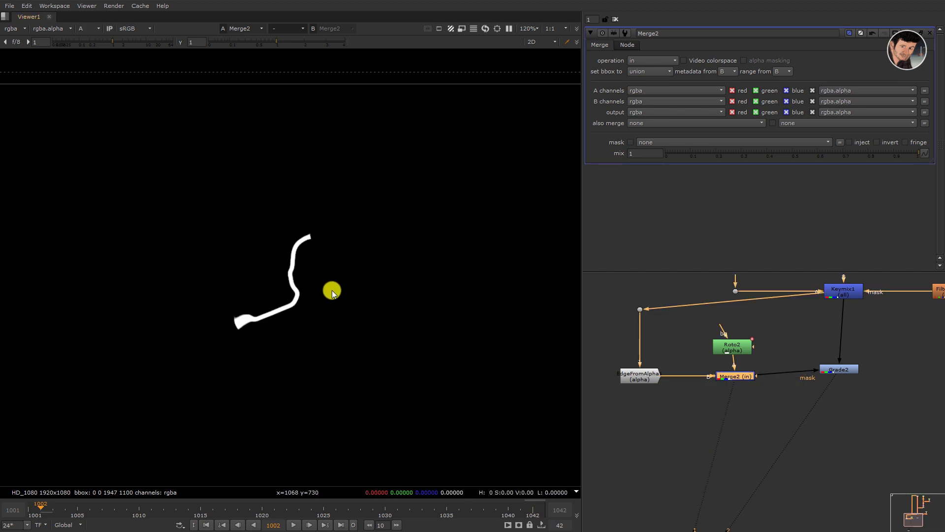
{"action": "key", "text": "d"}
{"action": "key", "text": "d"}
{"action": "key", "text": "d"}
{"action": "key", "text": "d"}
{"action": "key", "text": "d"}
{"action": "key", "text": "d"}
{"action": "left_click", "coordinate": [775, 327]}
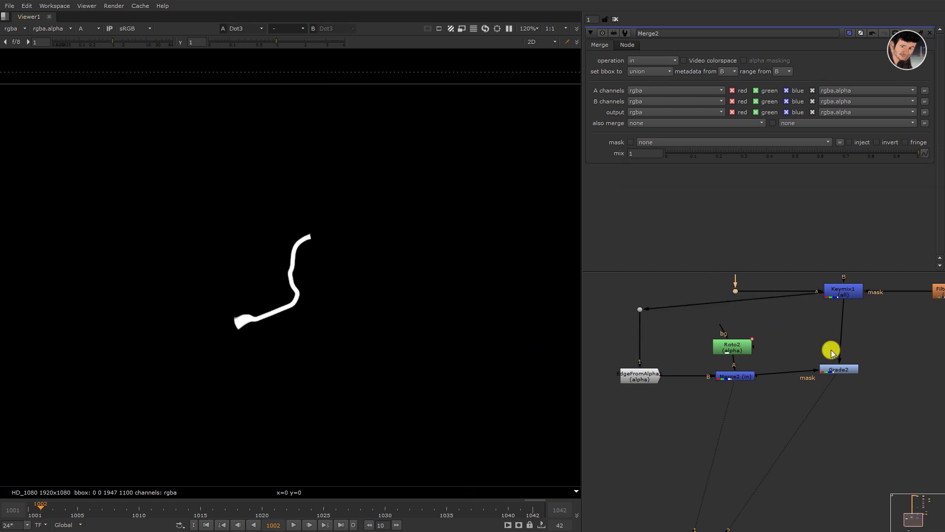
{"action": "left_click", "coordinate": [837, 369]}
{"action": "key", "text": "1"}
{"action": "key", "text": "a"}
{"action": "scroll", "coordinate": [246, 261], "scroll_direction": "up", "scroll_amount": 2}
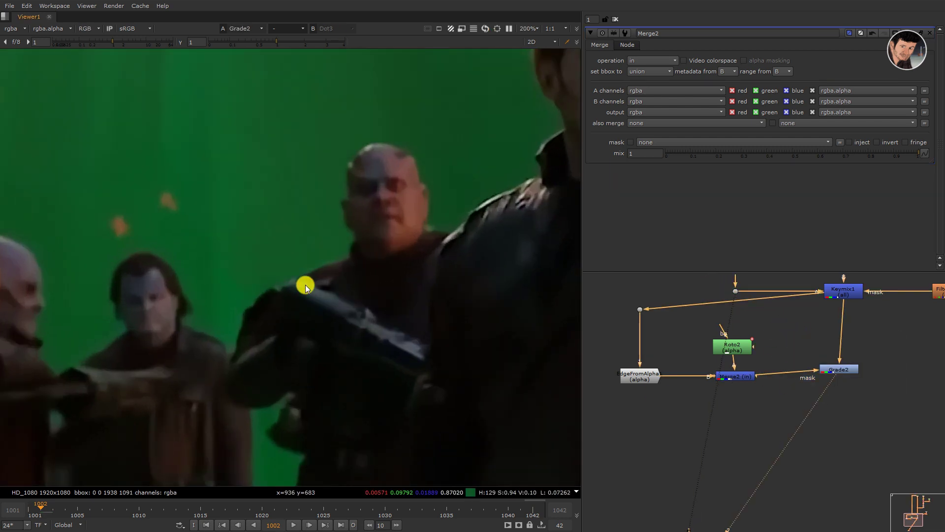
{"action": "scroll", "coordinate": [313, 283], "scroll_direction": "up", "scroll_amount": 2}
{"action": "scroll", "coordinate": [330, 185], "scroll_direction": "up", "scroll_amount": 1}
{"action": "scroll", "coordinate": [289, 259], "scroll_direction": "up", "scroll_amount": 2}
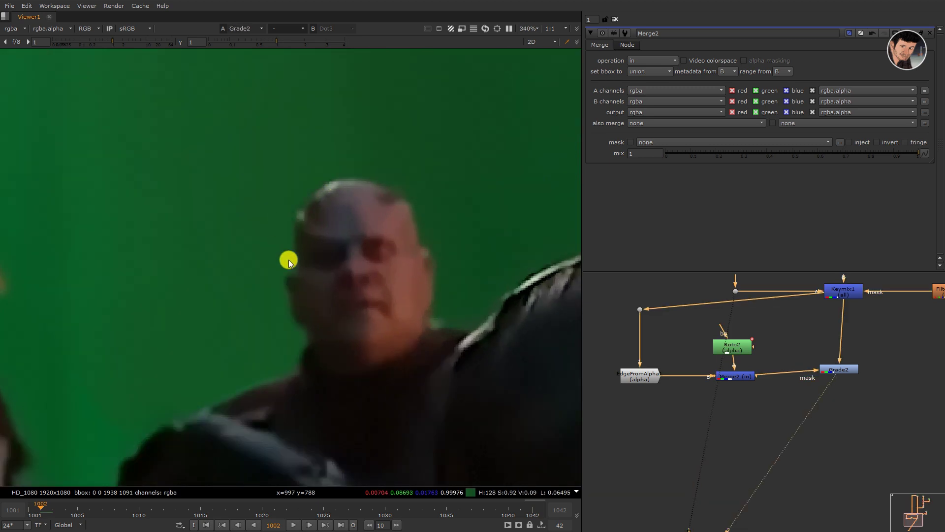
{"action": "scroll", "coordinate": [314, 309], "scroll_direction": "down", "scroll_amount": 3}
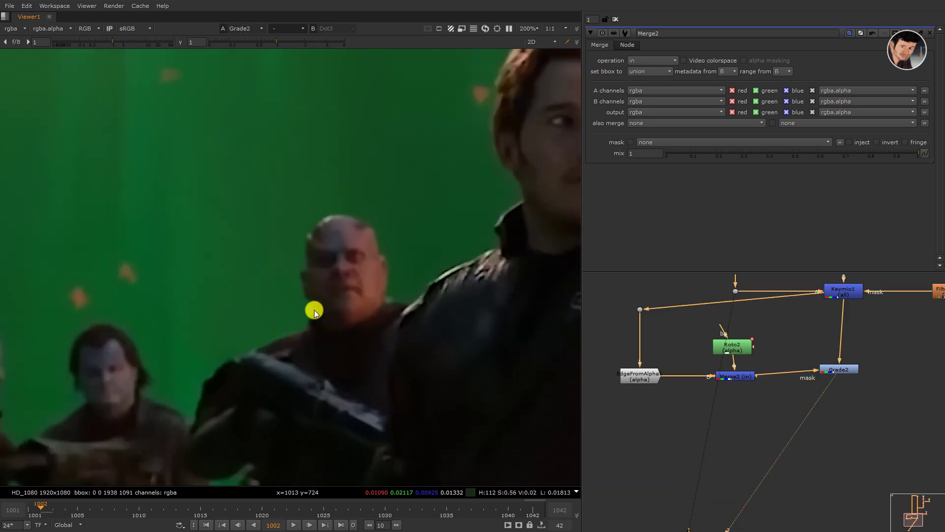
{"action": "scroll", "coordinate": [315, 309], "scroll_direction": "down", "scroll_amount": 3}
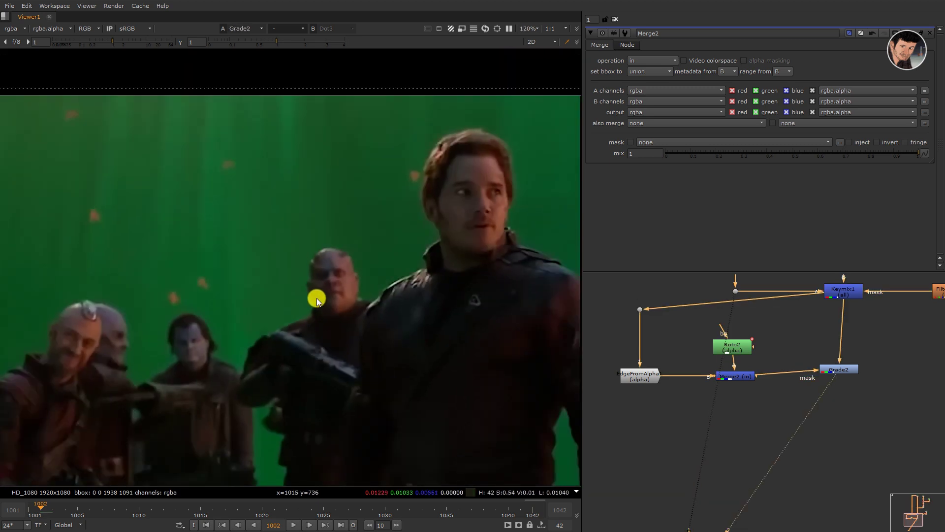
Step: Drag Grade2's gain slider up to 1.8 to brighten the masked edges
{"action": "double_click", "coordinate": [852, 368]}
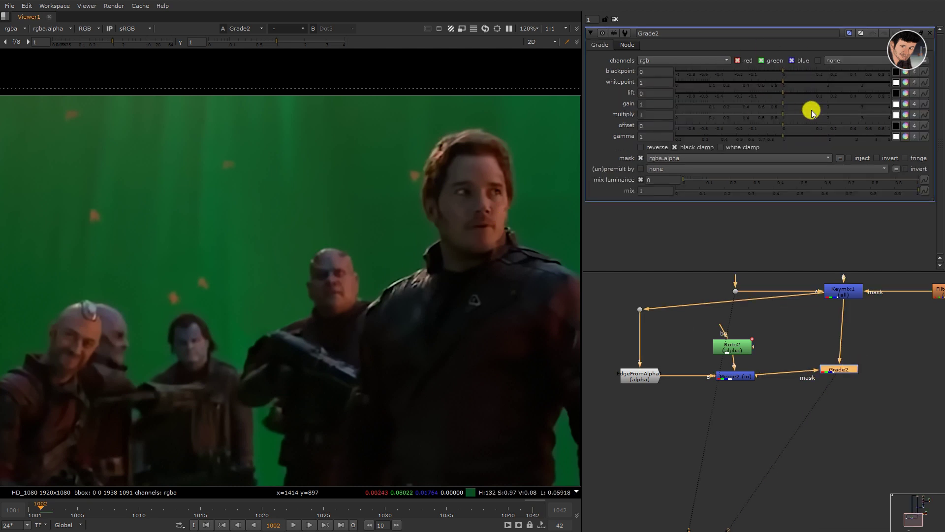
{"action": "left_click_drag", "start_coordinate": [826, 327], "coordinate": [707, 264]}
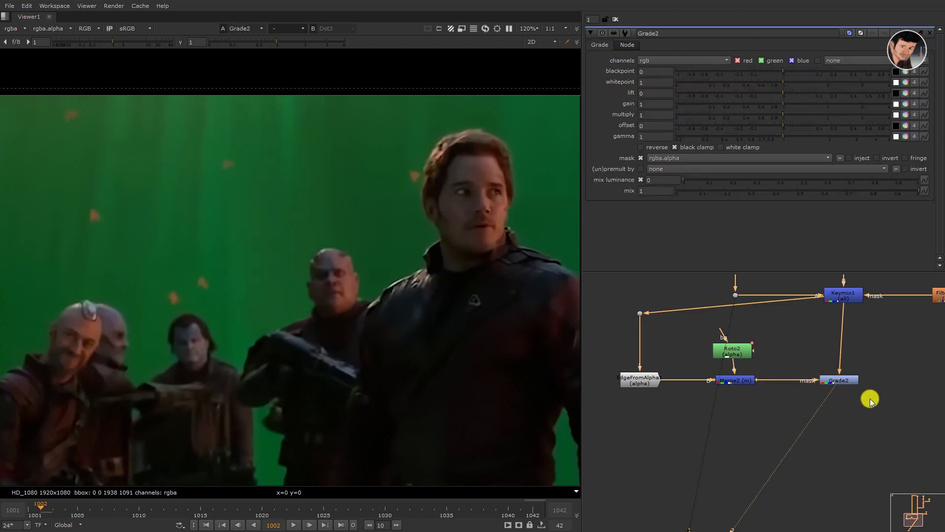
{"action": "left_click", "coordinate": [853, 382]}
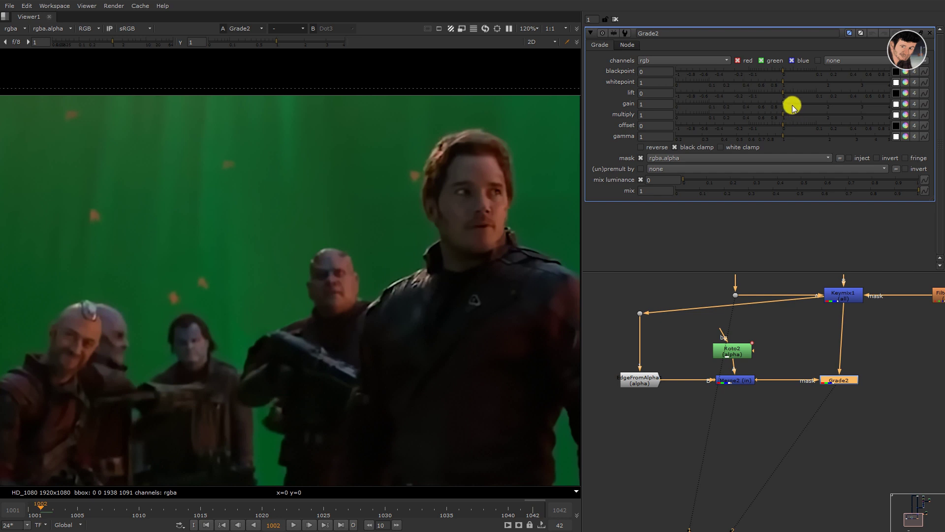
{"action": "left_click_drag", "start_coordinate": [793, 107], "coordinate": [819, 106]}
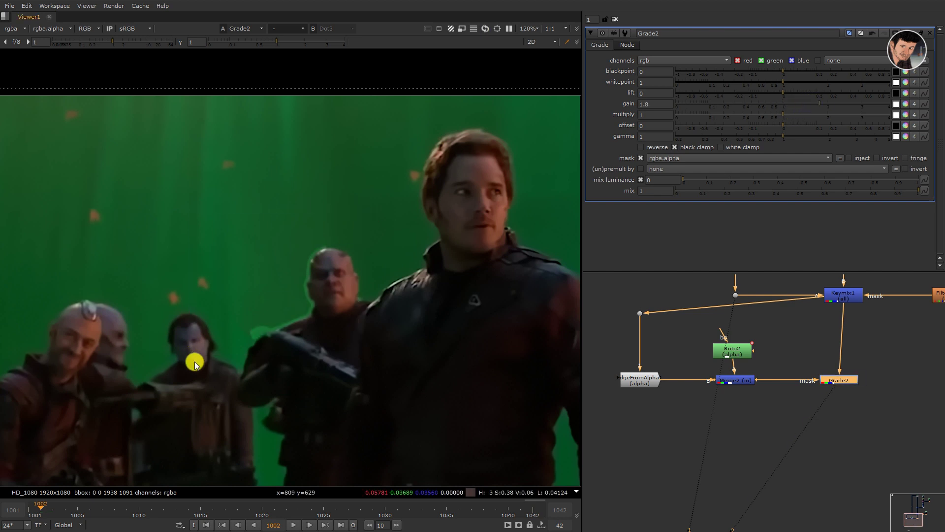
{"action": "left_click", "coordinate": [748, 436]}
{"action": "left_click_drag", "start_coordinate": [695, 349], "coordinate": [714, 359]}
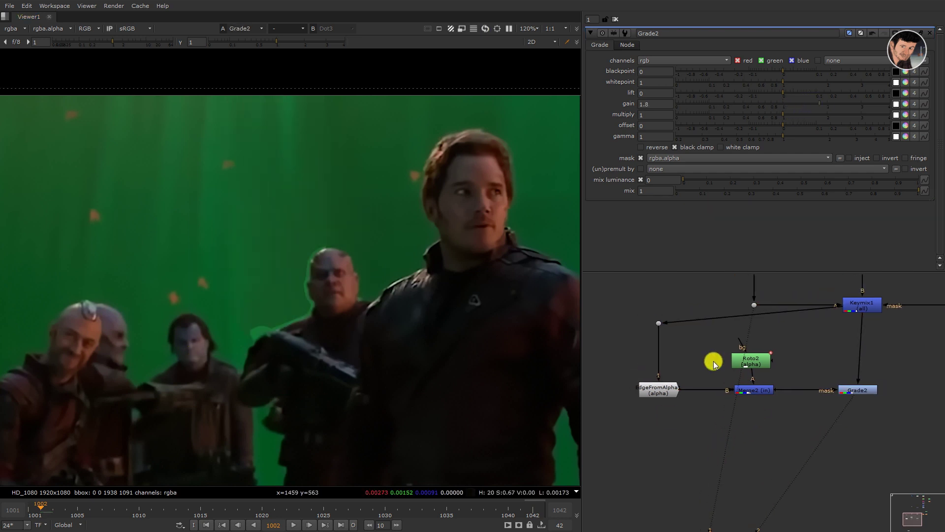
Step: Raise EdgeFromAlpha1's inner edge blur, settling on 4.8
{"action": "double_click", "coordinate": [660, 393]}
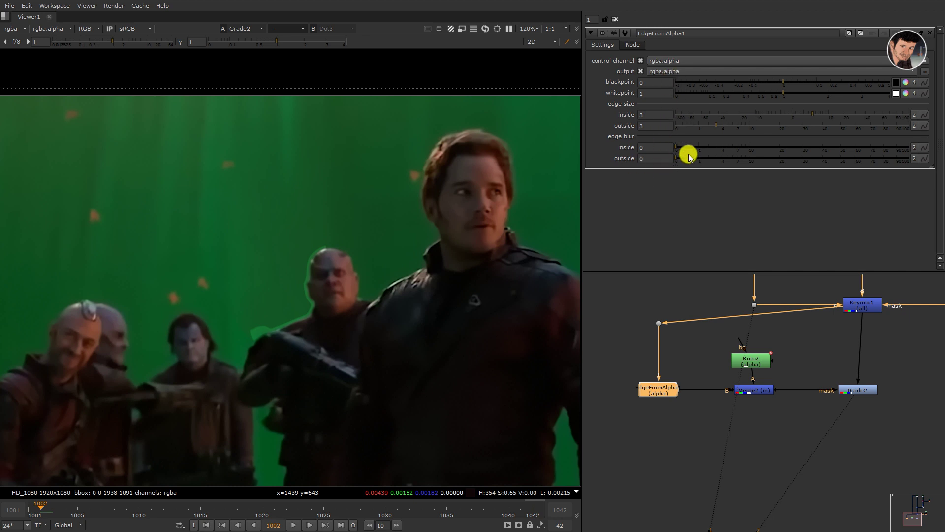
{"action": "left_click_drag", "start_coordinate": [683, 148], "coordinate": [723, 149]}
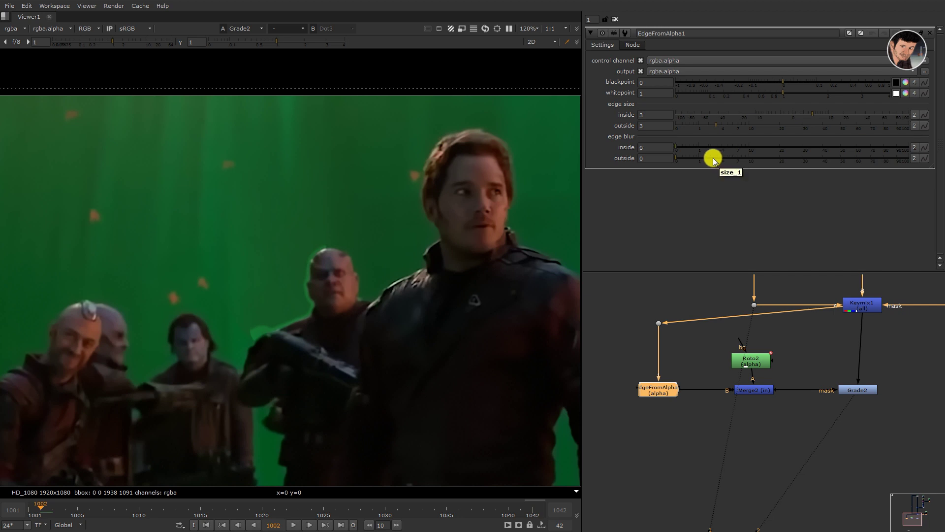
{"action": "left_click", "coordinate": [489, 196]}
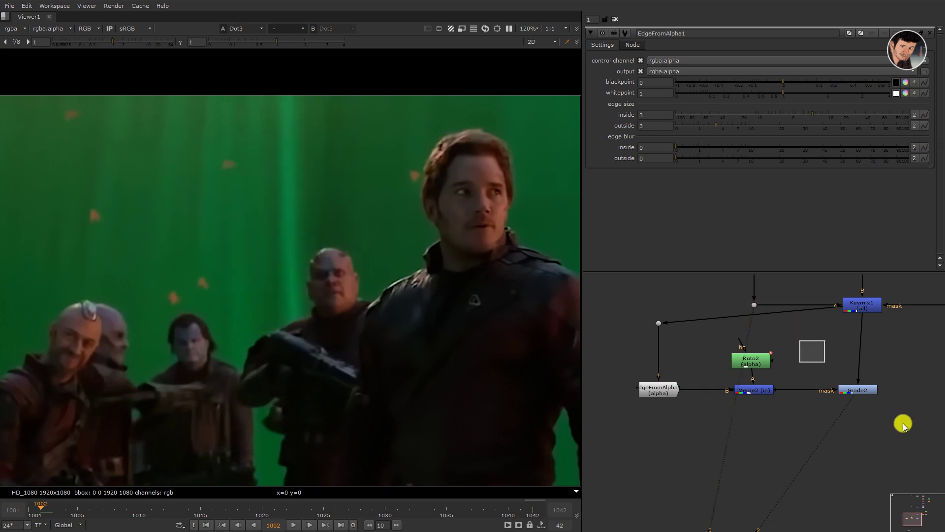
{"action": "left_click_drag", "start_coordinate": [903, 422], "coordinate": [559, 299]}
{"action": "left_click", "coordinate": [664, 396]}
{"action": "type", "text": ".35"}
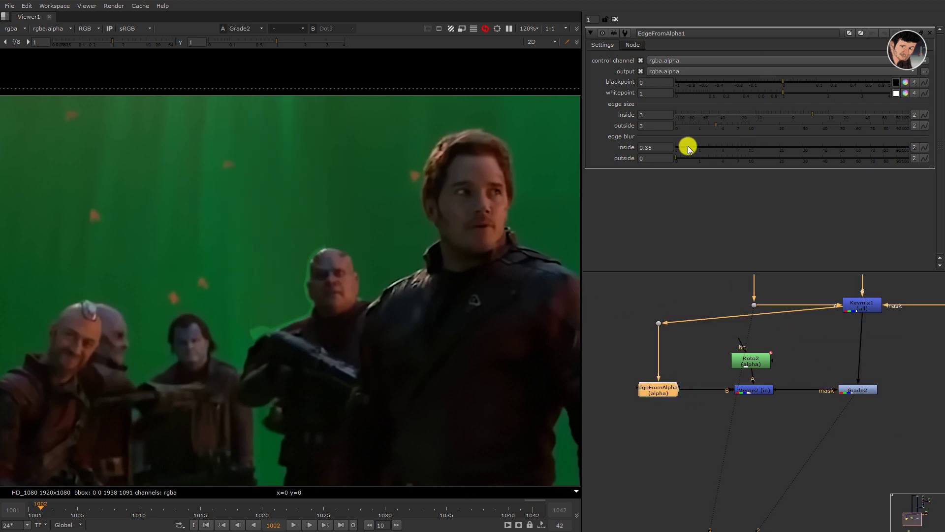
{"action": "left_click_drag", "start_coordinate": [704, 147], "coordinate": [750, 154]}
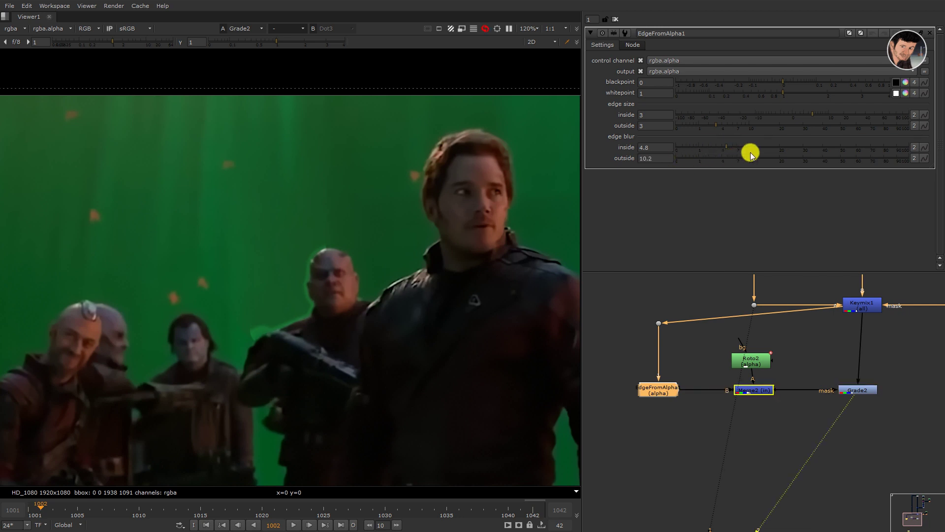
Step: Lower the whitepoint to 0.16, then undo everything back to defaults and sample the image
{"action": "mouse_move", "coordinate": [790, 93]}
{"action": "left_mouse_down"}
{"action": "mouse_move", "coordinate": [786, 84]}
{"action": "mouse_move", "coordinate": [719, 82]}
{"action": "left_mouse_up"}
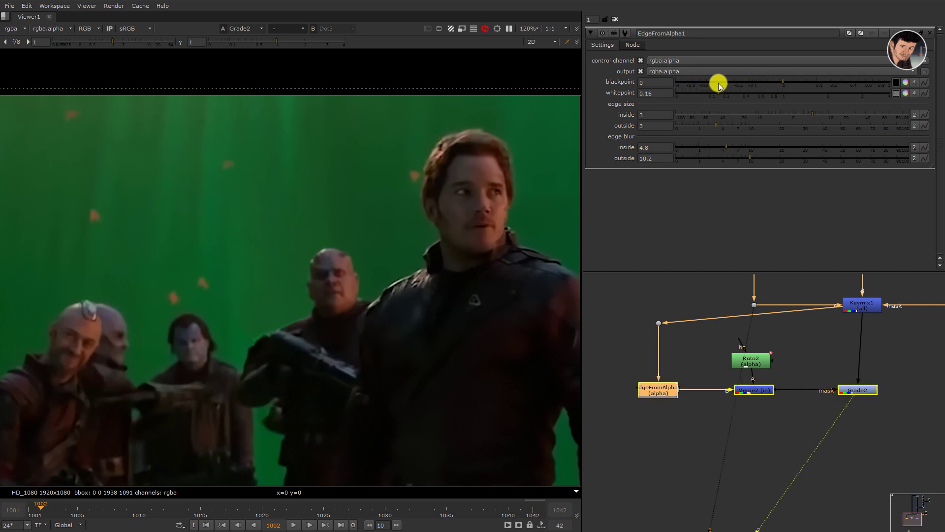
{"action": "left_click", "coordinate": [719, 82]}
{"action": "key", "text": "ctrl+z"}
{"action": "key", "text": "ctrl+z"}
{"action": "key", "text": "ctrl+z"}
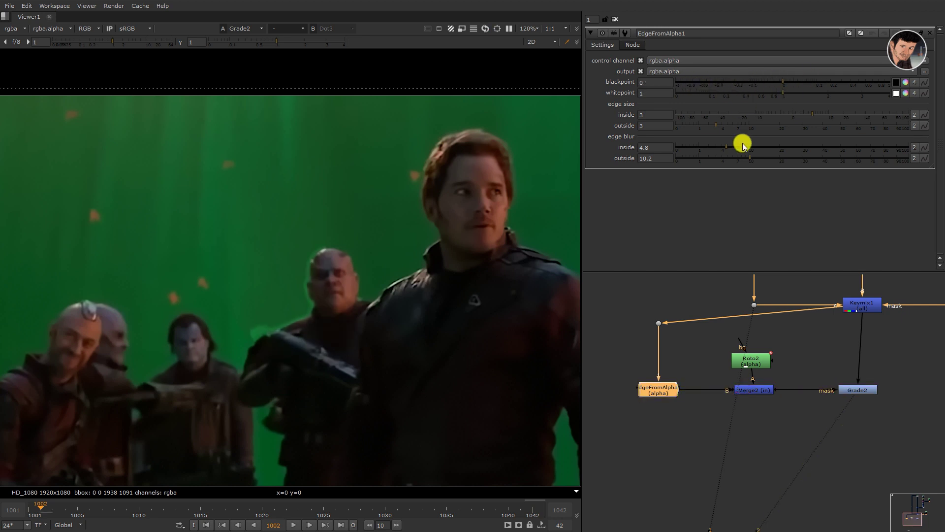
{"action": "key", "text": "ctrl+z"}
{"action": "key", "text": "ctrl+z"}
{"action": "left_click", "coordinate": [723, 415]}
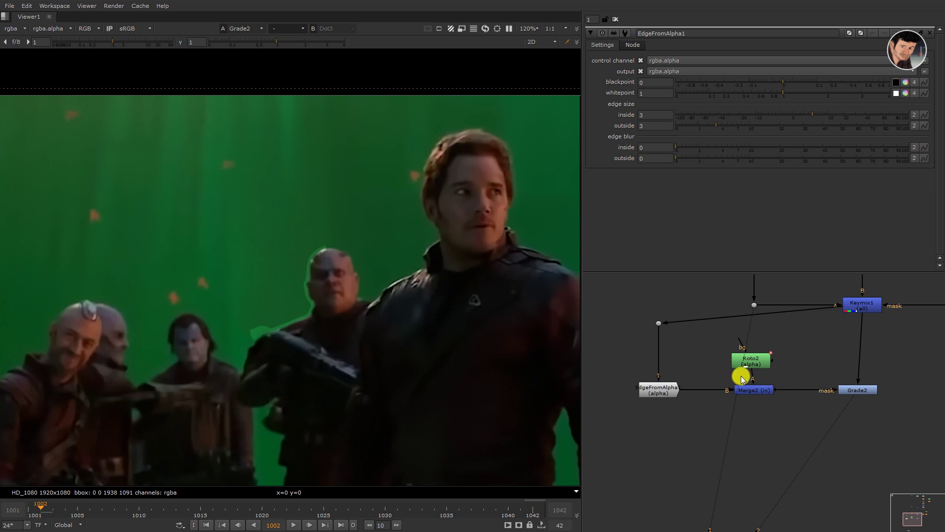
{"action": "left_click_drag", "start_coordinate": [339, 232], "coordinate": [287, 296]}
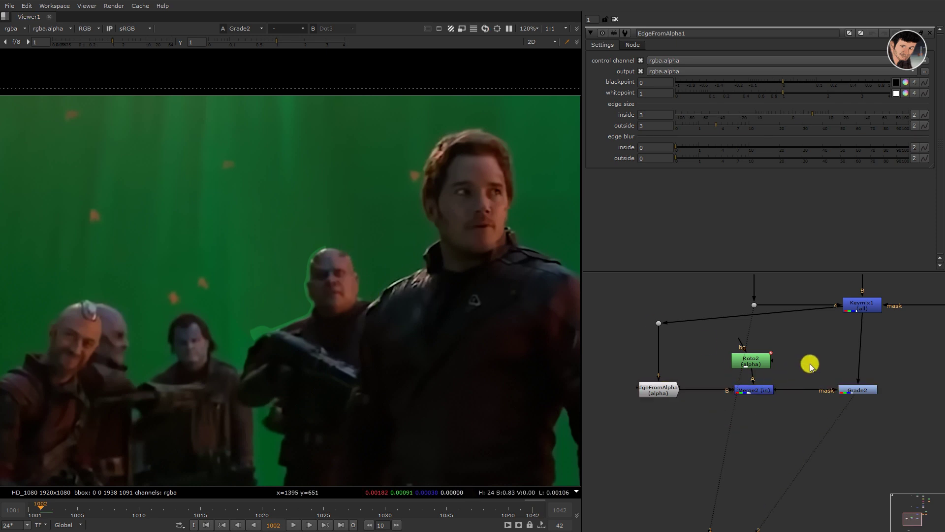
Step: Insert Blur2 between Merge2 and Grade2 with size 19.8
{"action": "key", "text": "b"}
{"action": "left_click_drag", "start_coordinate": [811, 367], "coordinate": [816, 391]}
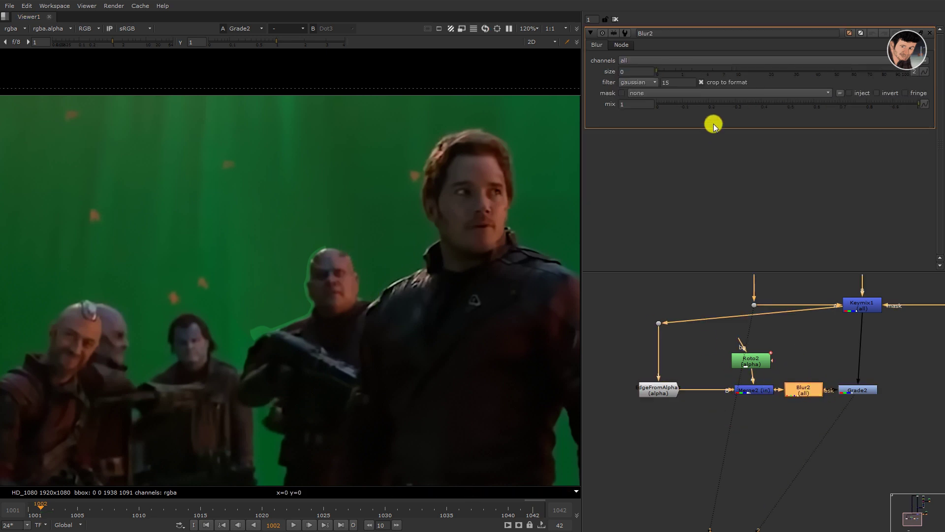
{"action": "left_click_drag", "start_coordinate": [673, 78], "coordinate": [768, 71]}
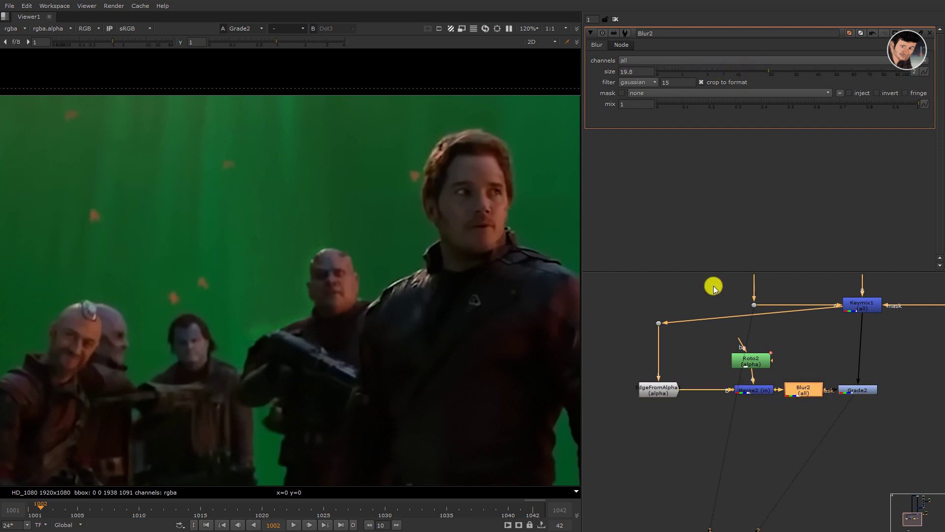
{"action": "left_click", "coordinate": [723, 320]}
Step: Adjust EdgeFromAlpha1's edge blur, inner edge size and blackpoint, ending at blackpoint 0.105, whitepoint 0.8
{"action": "double_click", "coordinate": [658, 389]}
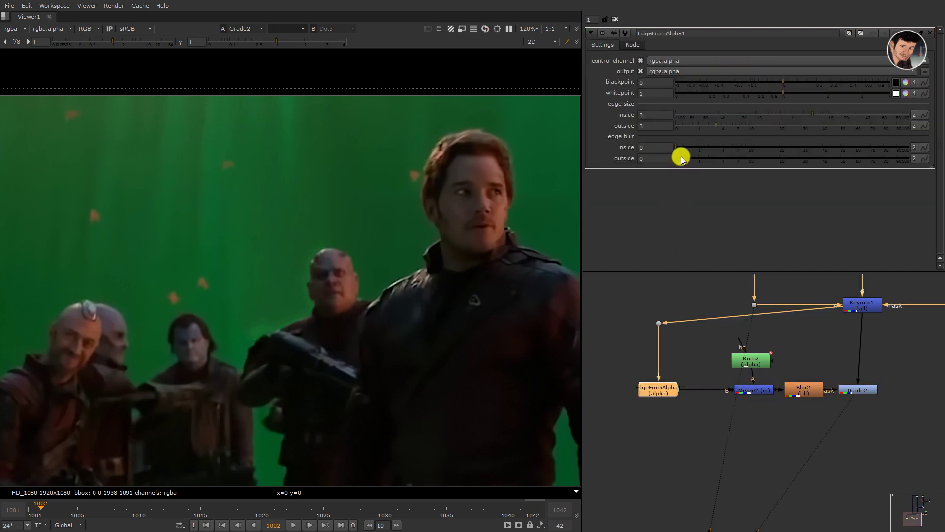
{"action": "left_click_drag", "start_coordinate": [681, 158], "coordinate": [822, 148]}
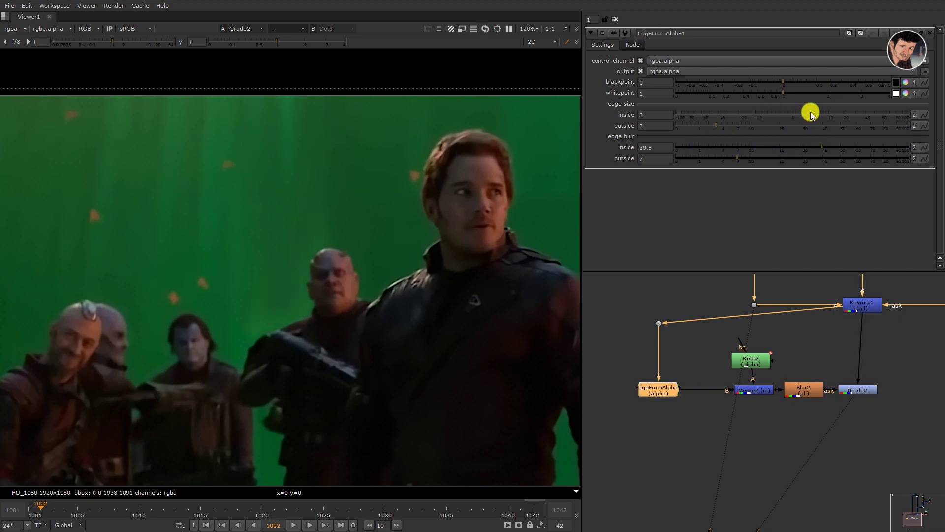
{"action": "left_click_drag", "start_coordinate": [812, 114], "coordinate": [759, 121]}
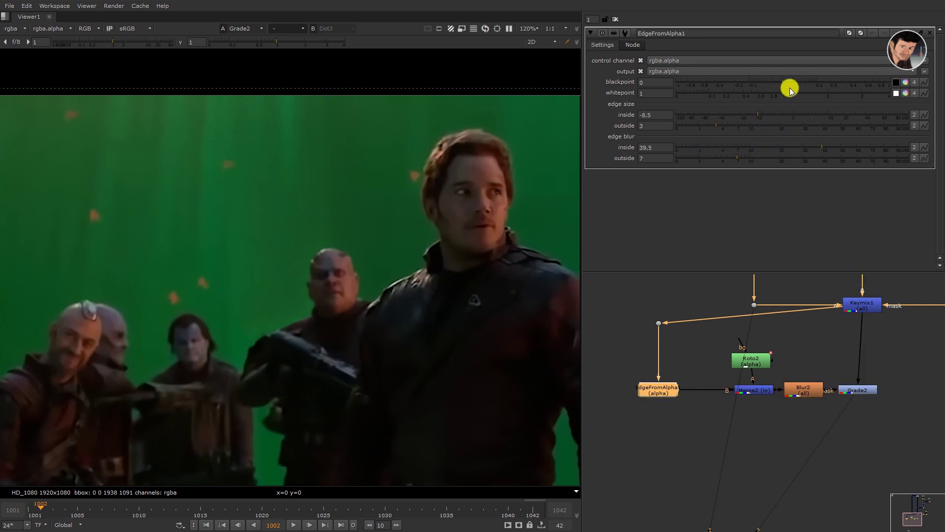
{"action": "mouse_move", "coordinate": [788, 82]}
{"action": "left_mouse_down"}
{"action": "mouse_move", "coordinate": [799, 91]}
{"action": "mouse_move", "coordinate": [710, 93]}
{"action": "left_mouse_up"}
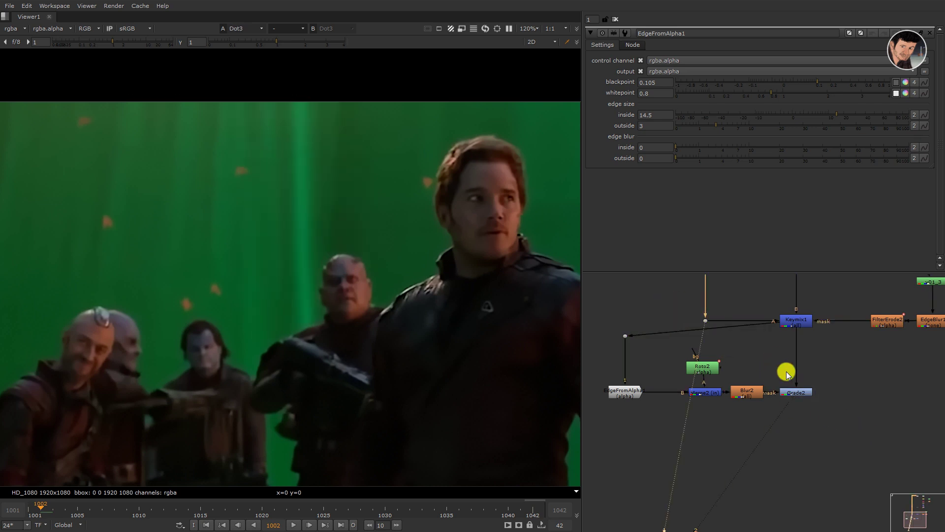
Step: Compare Grade2 against Keymix1 on viewer inputs 1 and 2, sampling colours
{"action": "left_click_drag", "start_coordinate": [776, 363], "coordinate": [838, 418]}
{"action": "key", "text": "1"}
{"action": "left_click_drag", "start_coordinate": [865, 358], "coordinate": [751, 295]}
{"action": "key", "text": "2"}
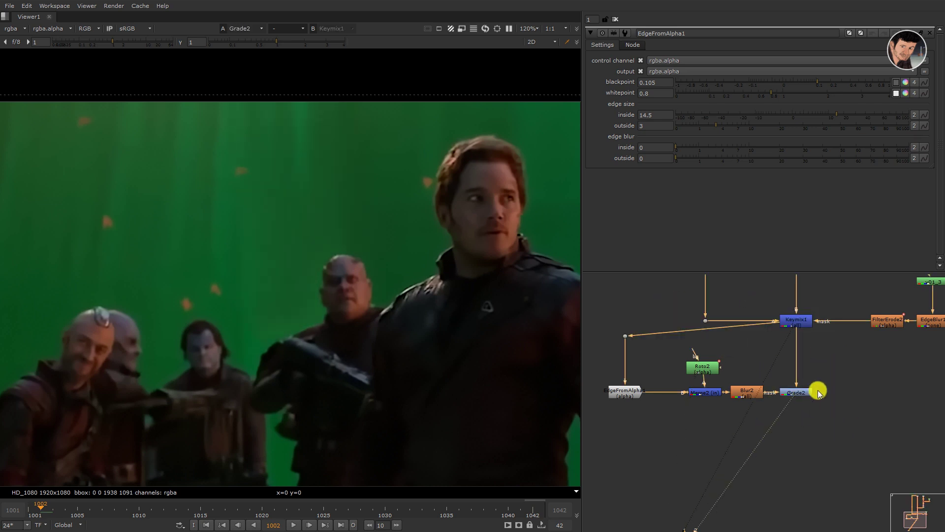
{"action": "key", "text": "1"}
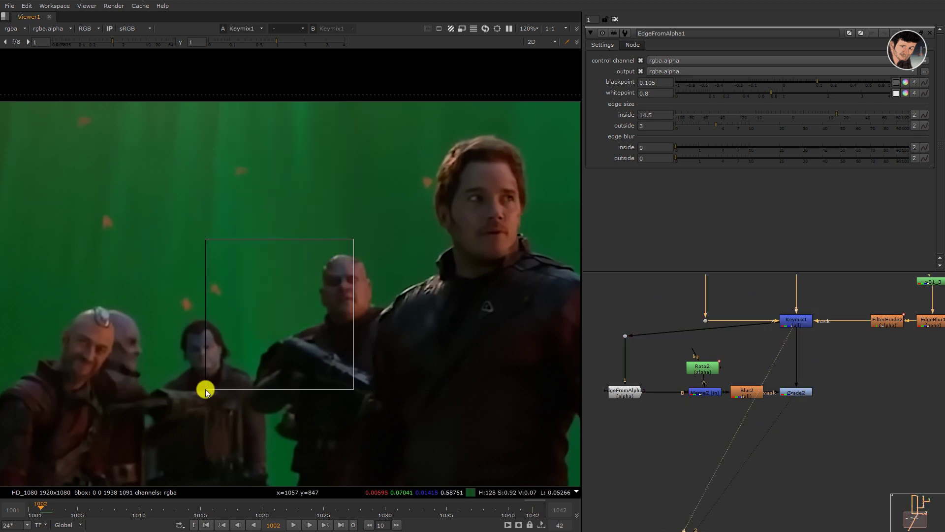
{"action": "left_click_drag", "start_coordinate": [354, 237], "coordinate": [206, 393]}
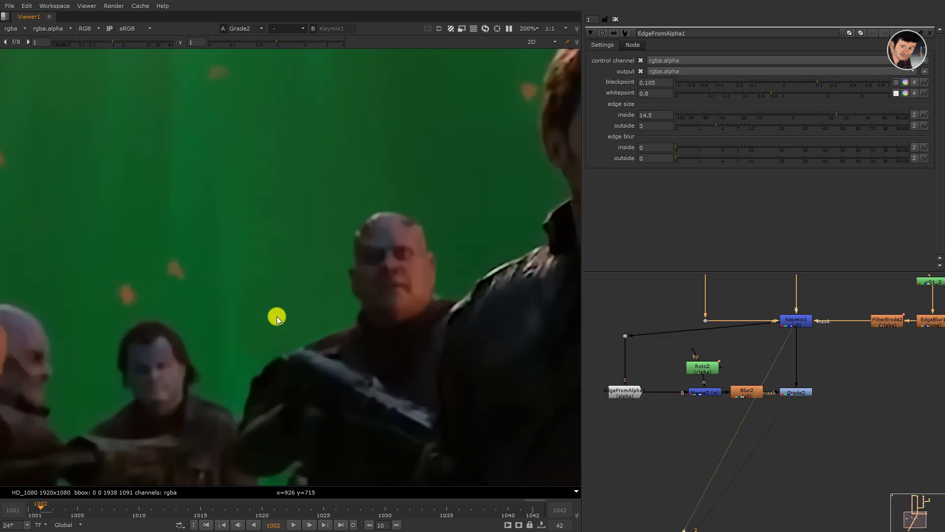
{"action": "key", "text": "1"}
Step: Re-enable Grade2 at mix 1 and reopen EdgeFromAlpha1's settings
{"action": "left_click_drag", "start_coordinate": [841, 379], "coordinate": [778, 417]}
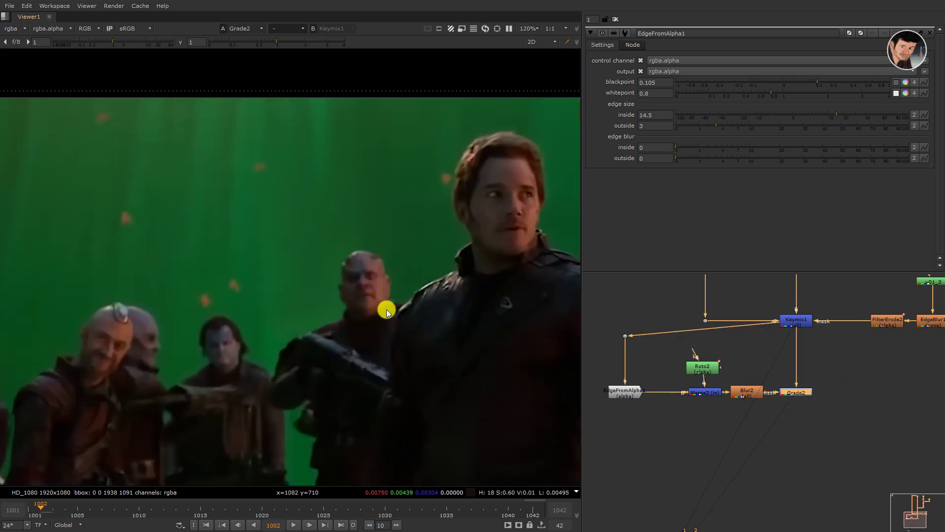
{"action": "double_click", "coordinate": [796, 392]}
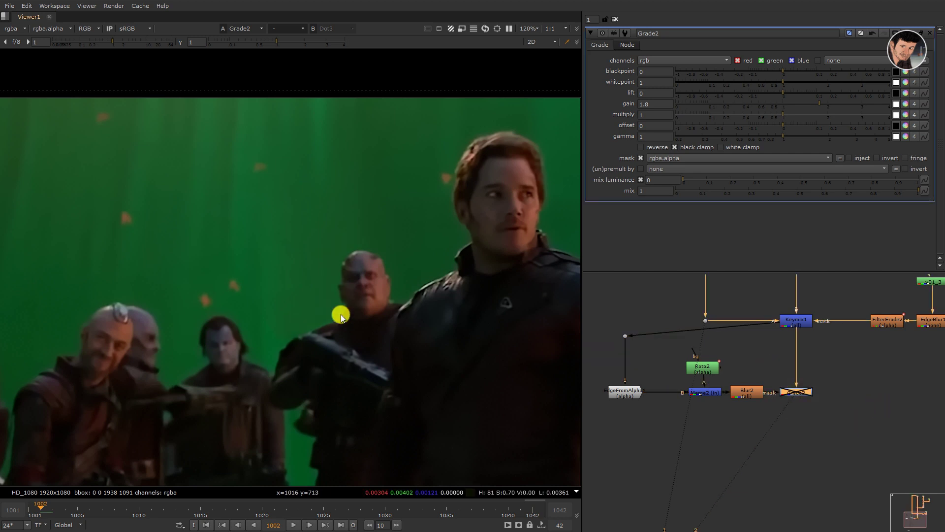
{"action": "key", "text": "d"}
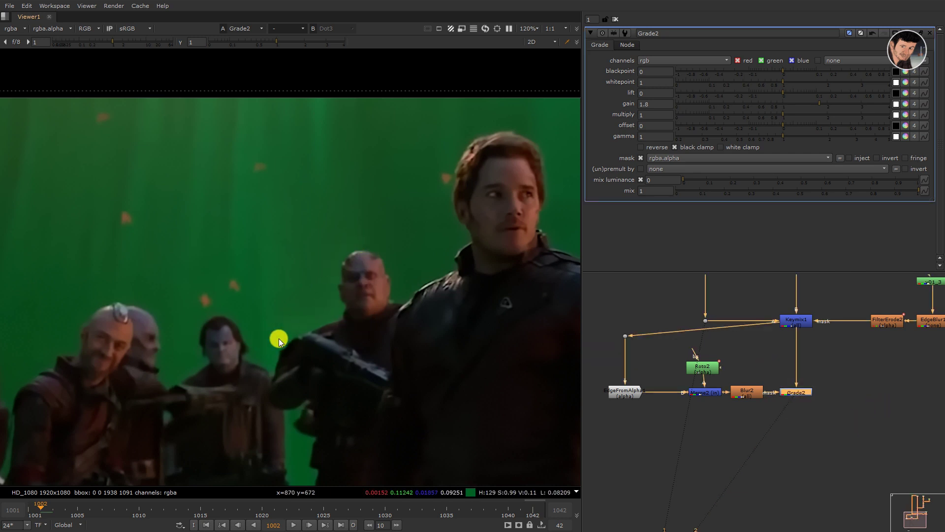
{"action": "double_click", "coordinate": [636, 394]}
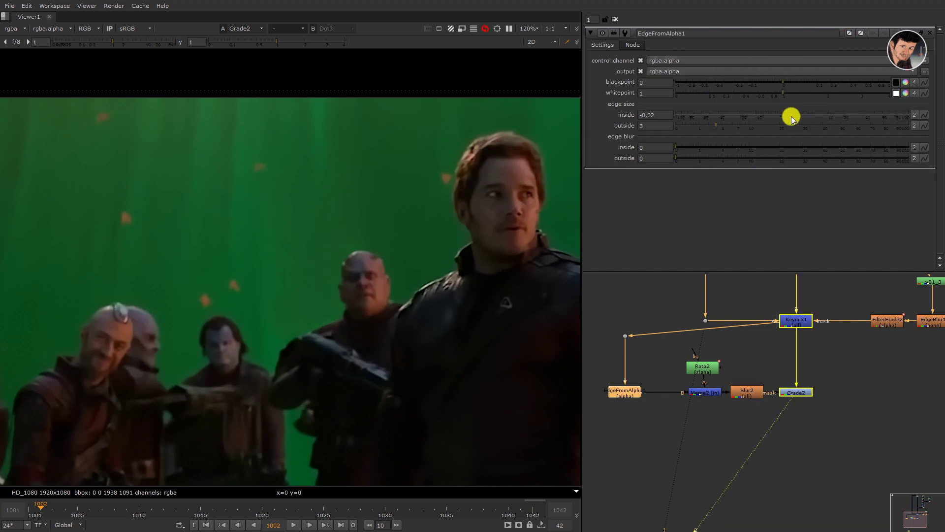
Step: Raise Grade2's gain to 1.86, split it per channel, and set red to 1.8
{"action": "double_click", "coordinate": [796, 393]}
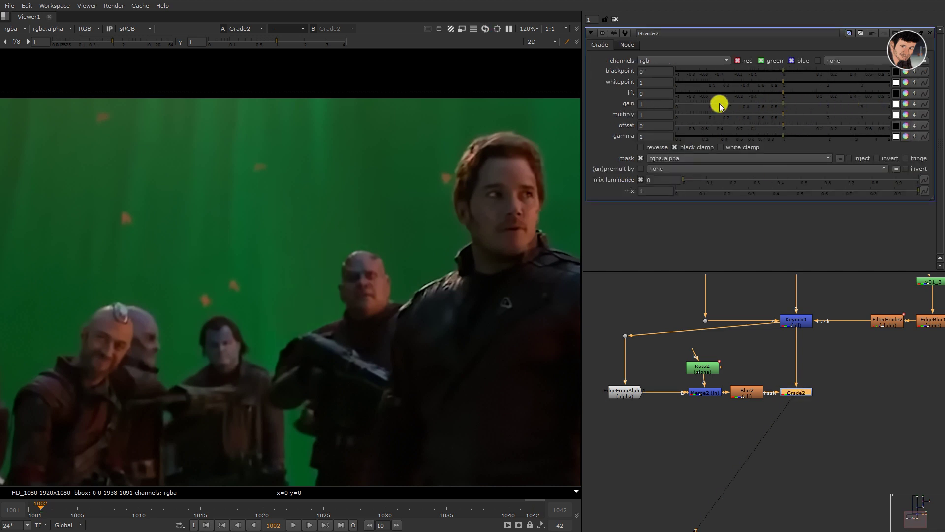
{"action": "left_click_drag", "start_coordinate": [816, 101], "coordinate": [821, 104]}
{"action": "key", "text": "r"}
{"action": "left_click", "coordinate": [914, 104]}
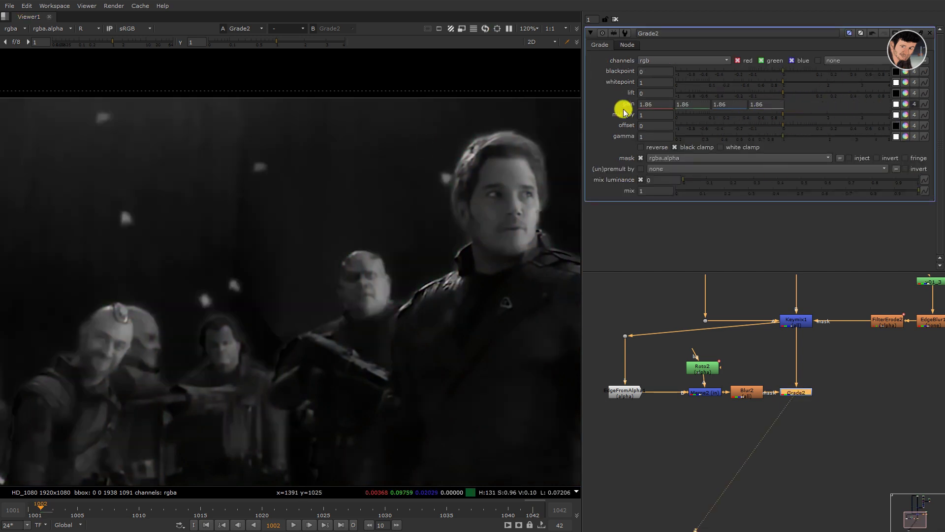
{"action": "double_click", "coordinate": [659, 104]}
{"action": "type", "text": "1"}
{"action": "key", "text": "Tab"}
{"action": "type", "text": "1"}
{"action": "key", "text": "Tab"}
{"action": "type", "text": "1"}
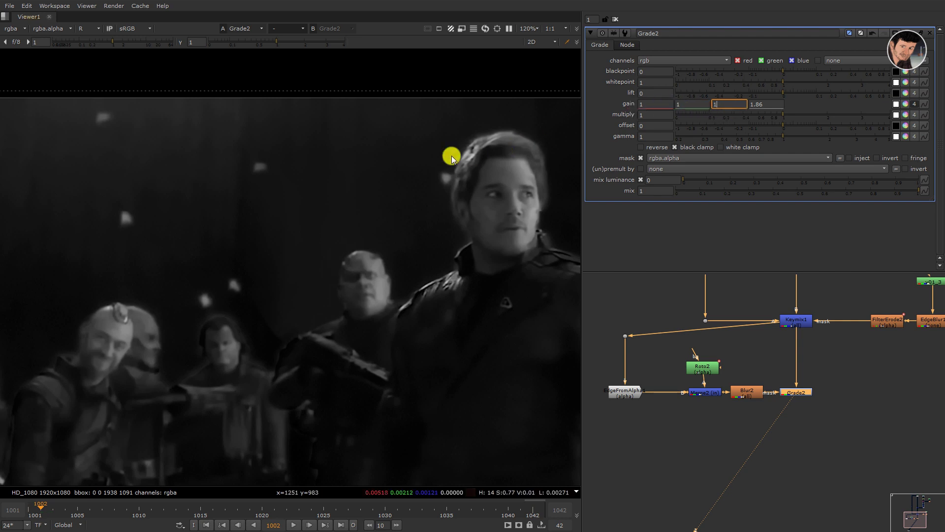
{"action": "key", "text": "Return"}
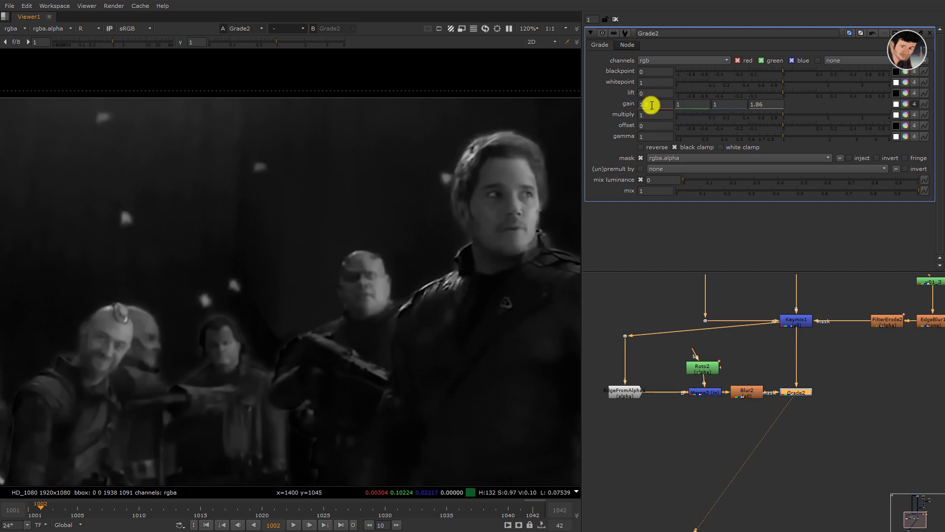
Step: Set green gain to 1.8 and blue to 1.4, then play the shot to check
{"action": "key", "text": "g"}
{"action": "double_click", "coordinate": [695, 103]}
{"action": "type", "text": "1.8"}
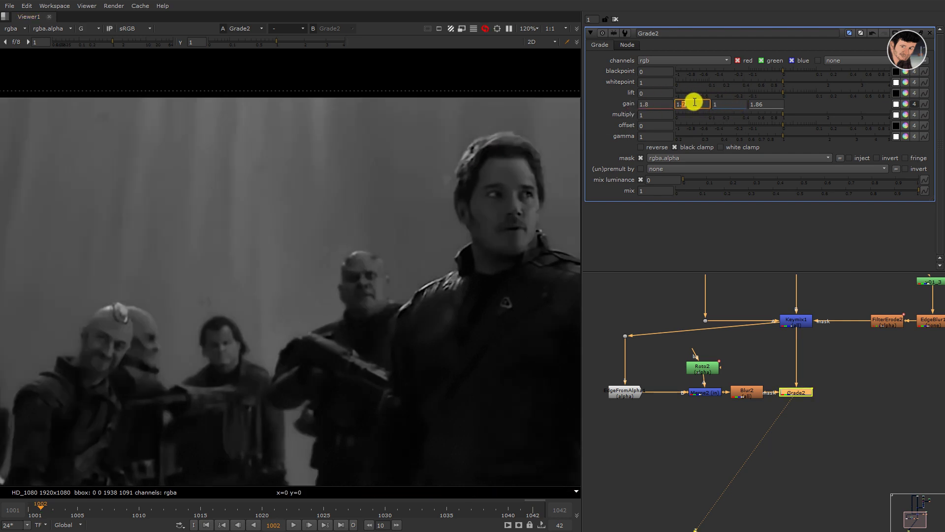
{"action": "key", "text": "Return"}
{"action": "type", "text": "b"}
{"action": "type", "text": "1.4"}
{"action": "key", "text": "Return"}
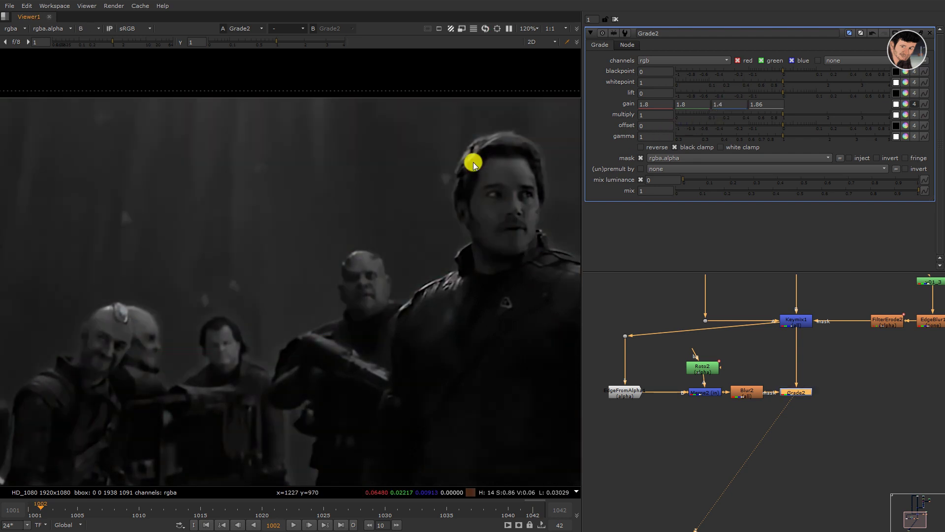
{"action": "key", "text": "b"}
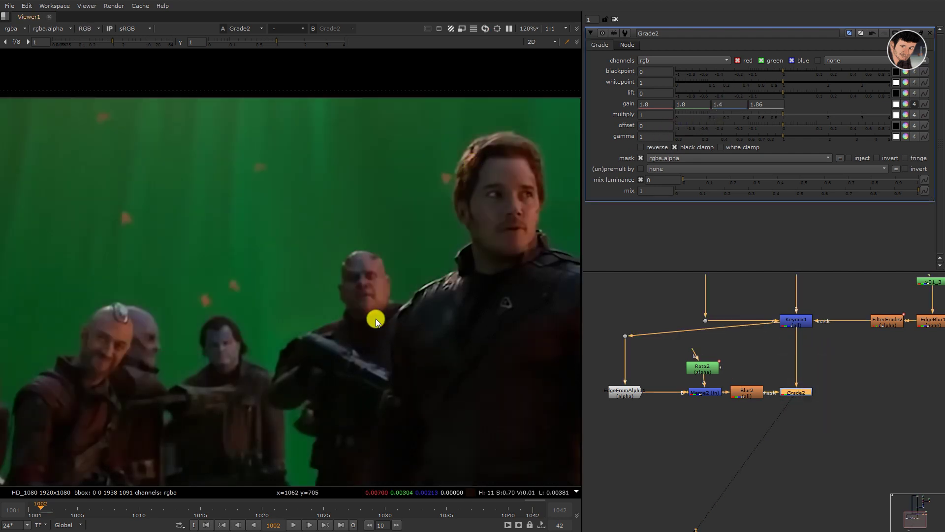
{"action": "key", "text": "l"}
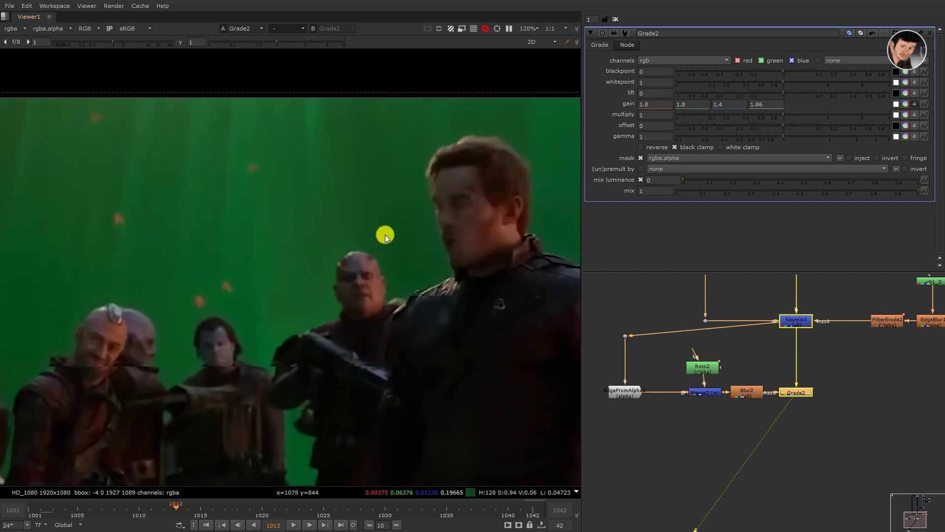
Step: Go to frame 1042 and view EdgeFromAlpha1's edge matte in alpha
{"action": "left_click", "coordinate": [535, 504]}
{"action": "left_click", "coordinate": [621, 392]}
{"action": "key", "text": "1"}
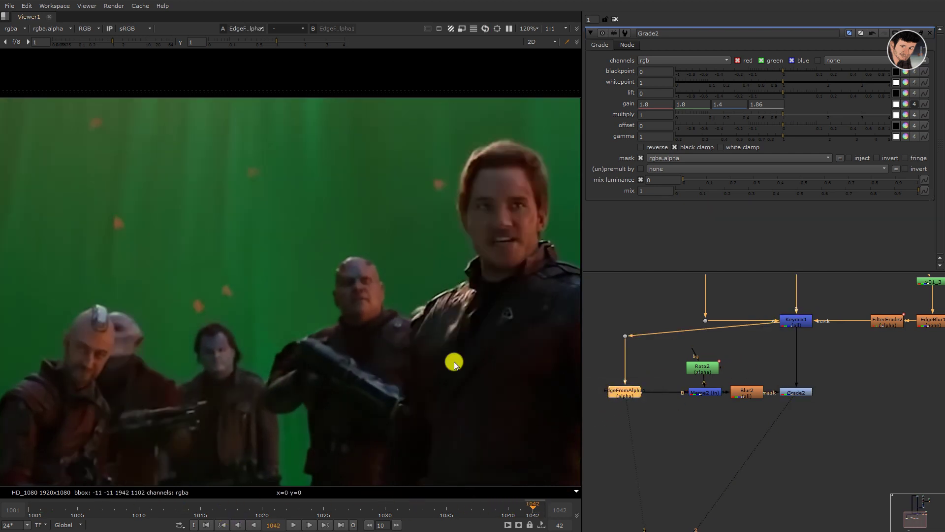
{"action": "key", "text": "a"}
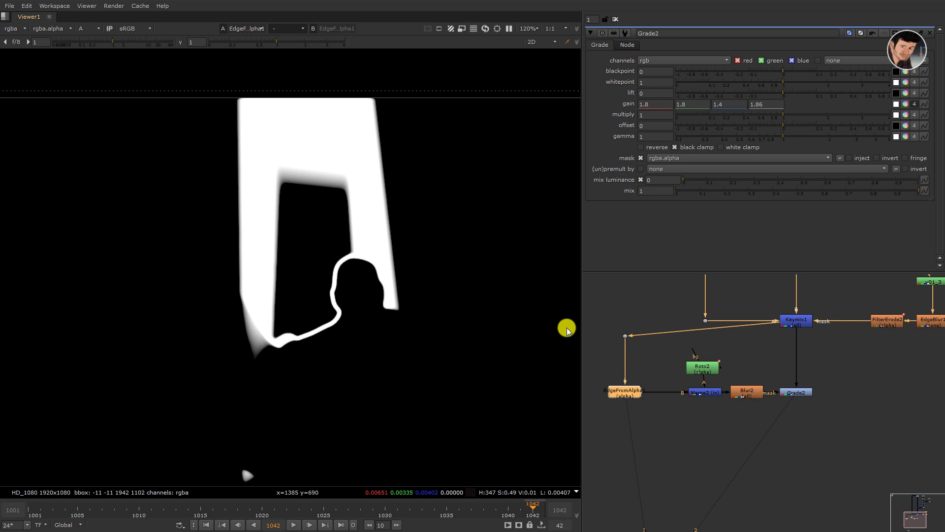
Step: Disable the EdgeFromAlpha, Roto2, Merge2, Blur2 and Grade2 branch and move it left
{"action": "key", "text": "a"}
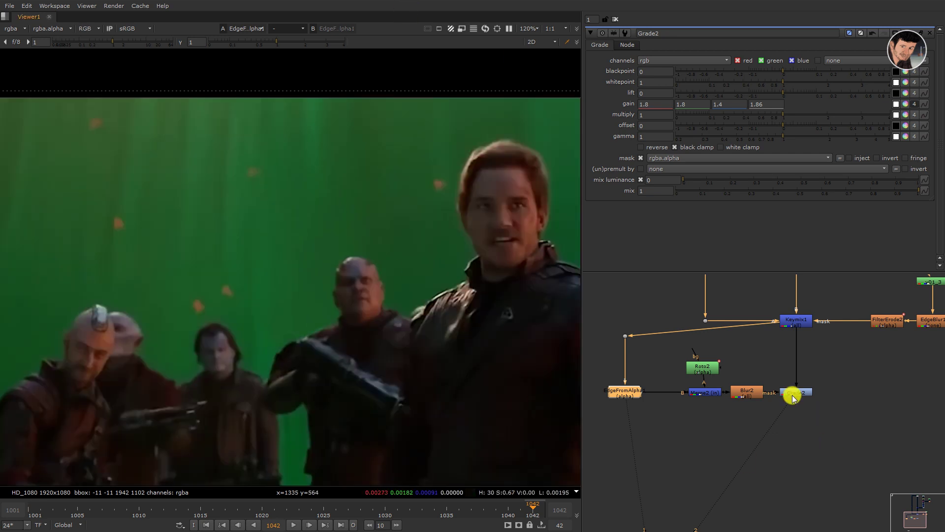
{"action": "left_click_drag", "start_coordinate": [759, 363], "coordinate": [659, 311]}
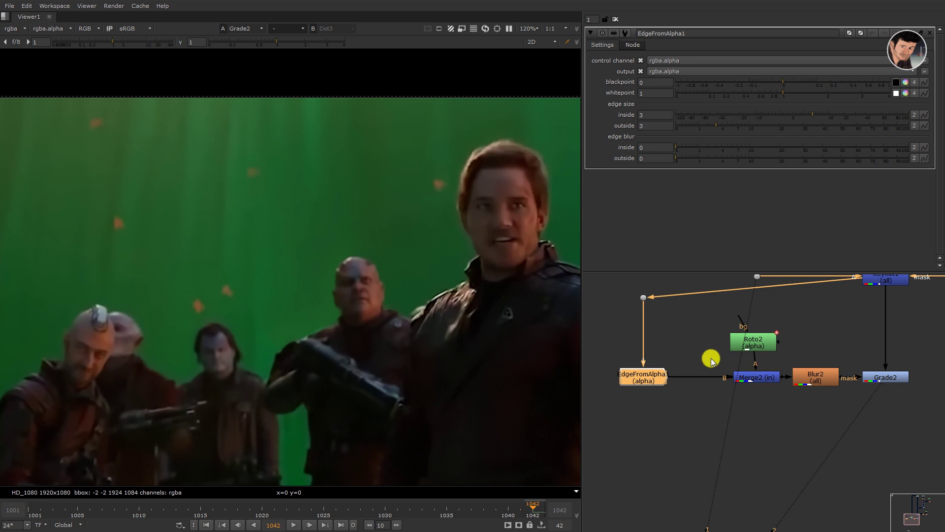
{"action": "scroll", "coordinate": [712, 360], "scroll_direction": "down", "scroll_amount": 3}
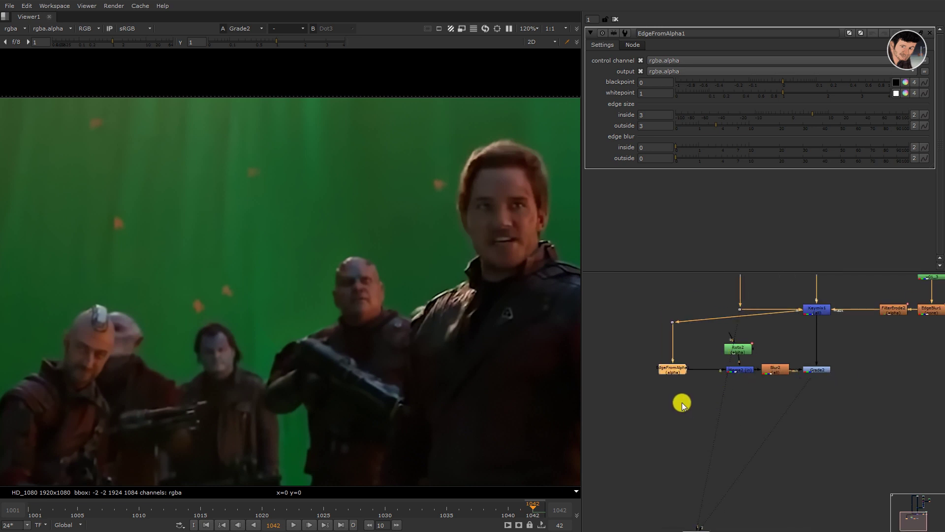
{"action": "left_click_drag", "start_coordinate": [613, 401], "coordinate": [837, 335]}
{"action": "key", "text": "d"}
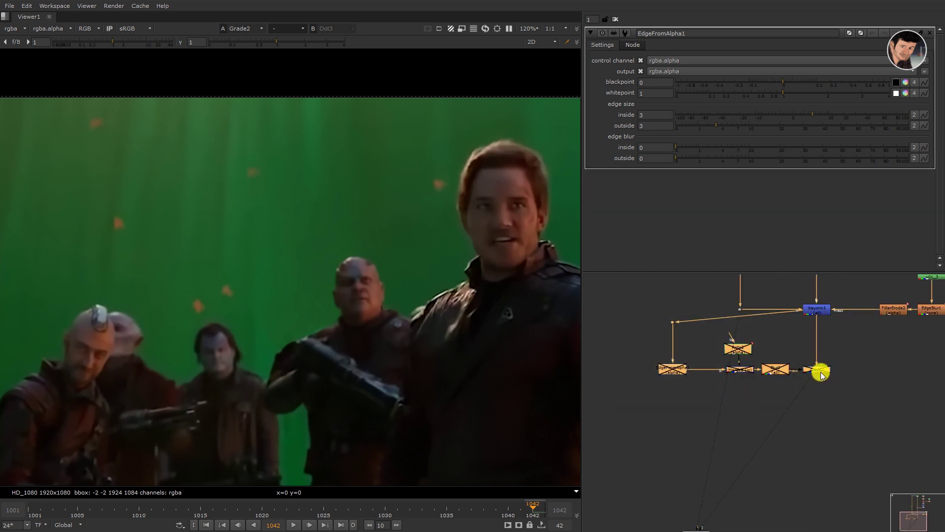
{"action": "mouse_move", "coordinate": [821, 374]}
{"action": "left_mouse_down"}
{"action": "mouse_move", "coordinate": [713, 365]}
{"action": "mouse_move", "coordinate": [764, 394]}
{"action": "left_mouse_up"}
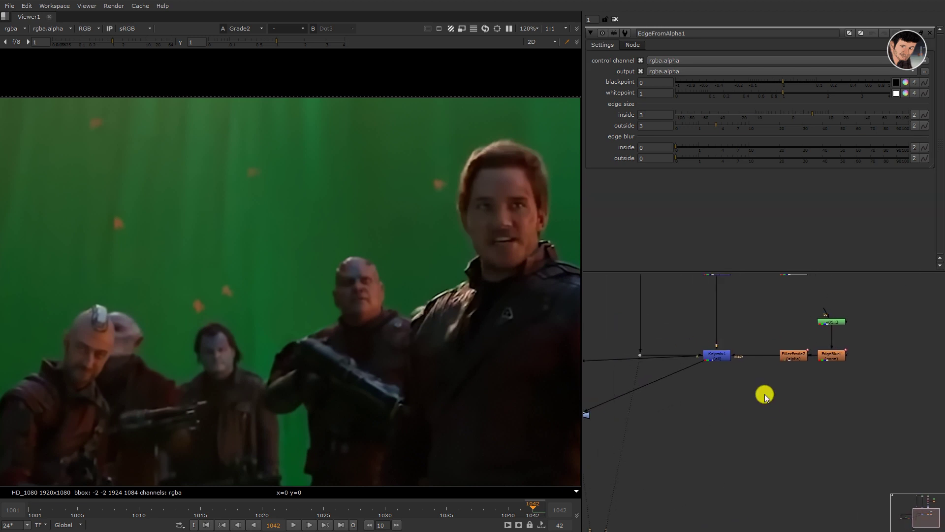
{"action": "left_click_drag", "start_coordinate": [769, 335], "coordinate": [676, 386]}
Step: Add Merge3 after Keymix1, connect its B input to FilterErode2, and view it
{"action": "key", "text": "1"}
{"action": "key", "text": "m"}
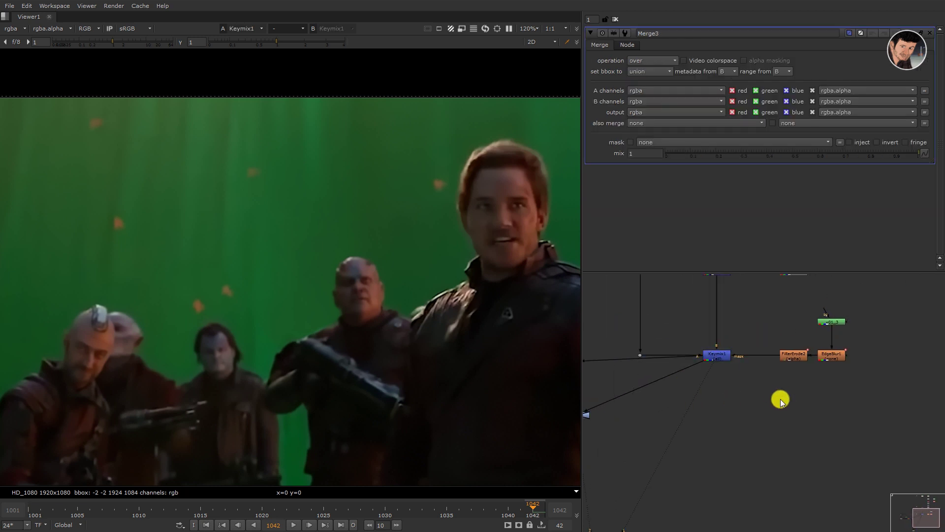
{"action": "mouse_move", "coordinate": [782, 399]}
{"action": "left_mouse_down"}
{"action": "mouse_move", "coordinate": [805, 411]}
{"action": "mouse_move", "coordinate": [717, 356]}
{"action": "left_mouse_up"}
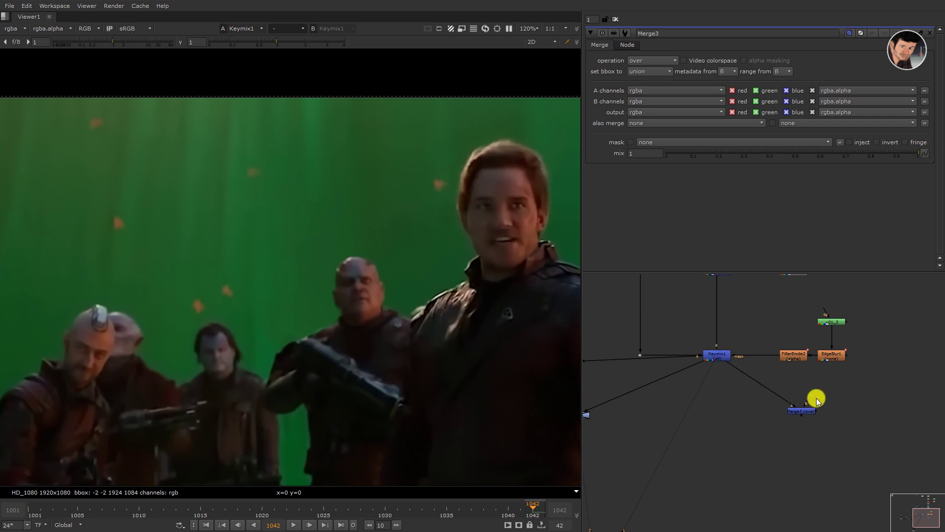
{"action": "left_click_drag", "start_coordinate": [807, 402], "coordinate": [794, 355]}
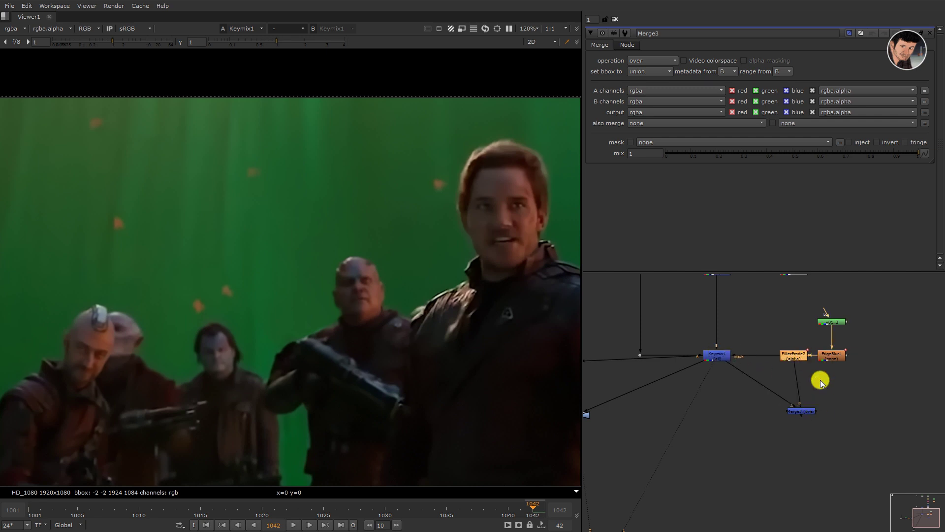
{"action": "left_click", "coordinate": [802, 410]}
{"action": "key", "text": "1"}
Step: Cycle Merge3's operation through in, mask and geometric, ending on min
{"action": "left_click", "coordinate": [645, 60]}
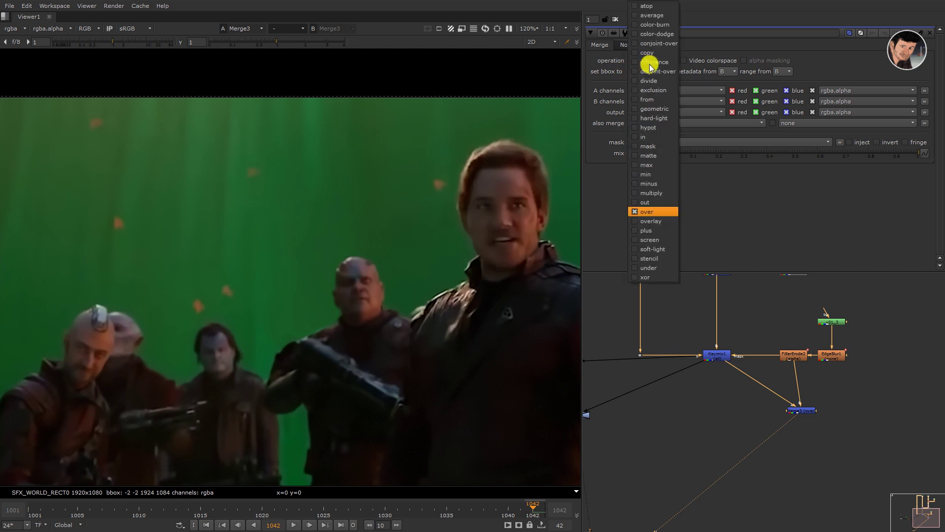
{"action": "left_click", "coordinate": [665, 138]}
{"action": "key", "text": "a"}
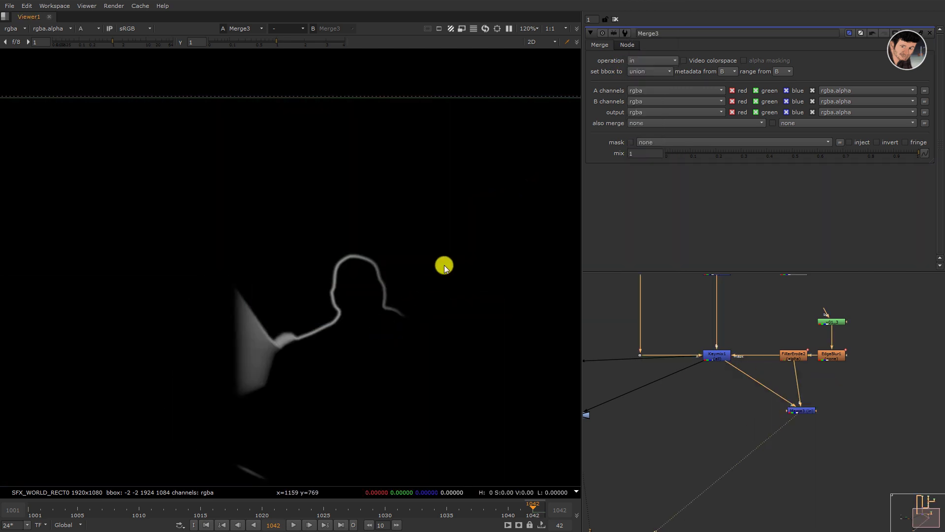
{"action": "key", "text": "a"}
{"action": "key", "text": "a"}
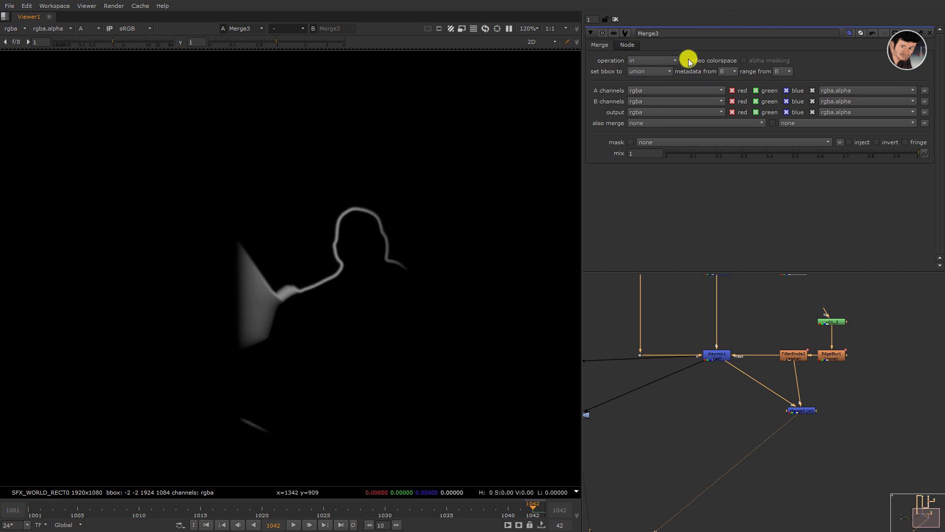
{"action": "left_click", "coordinate": [662, 61]}
{"action": "left_click", "coordinate": [664, 147]}
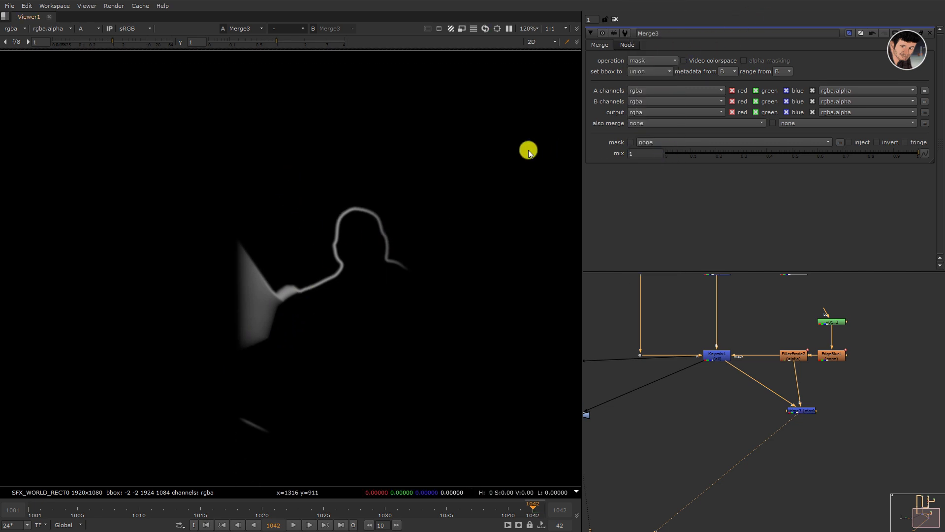
{"action": "left_click", "coordinate": [645, 64]}
{"action": "left_click", "coordinate": [669, 104]}
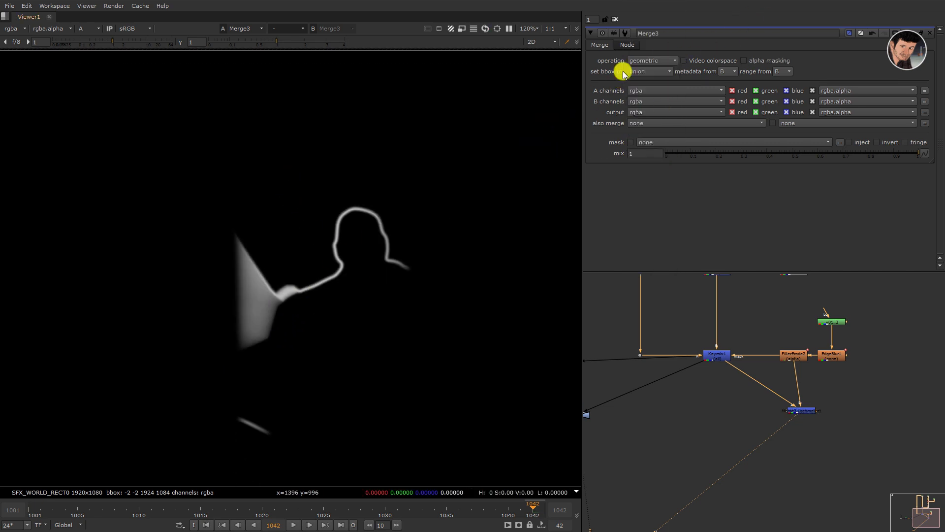
{"action": "left_click", "coordinate": [645, 61]}
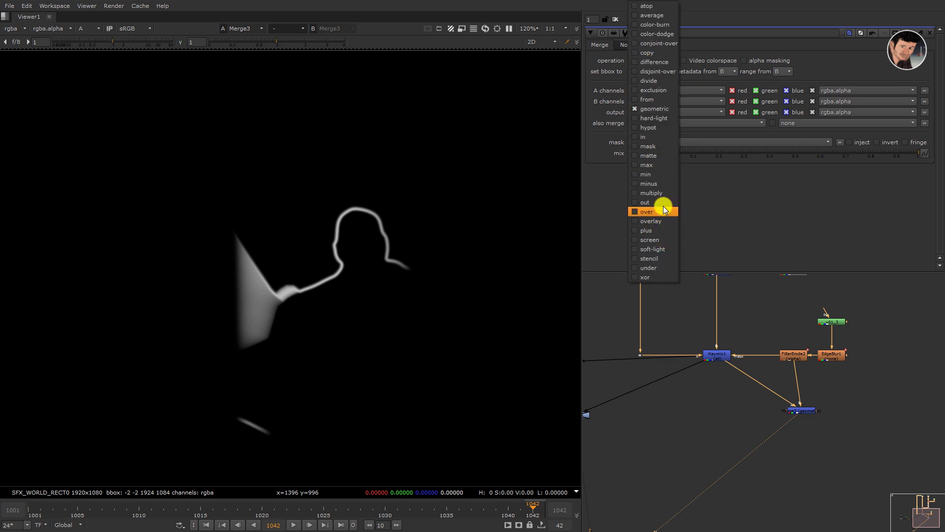
{"action": "left_click", "coordinate": [661, 175]}
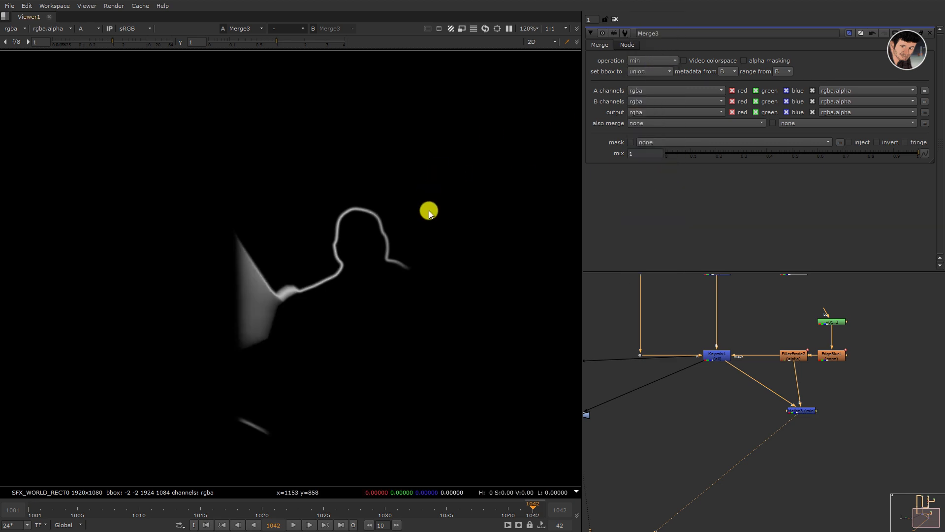
{"action": "scroll", "coordinate": [339, 227], "scroll_direction": "down", "scroll_amount": 2}
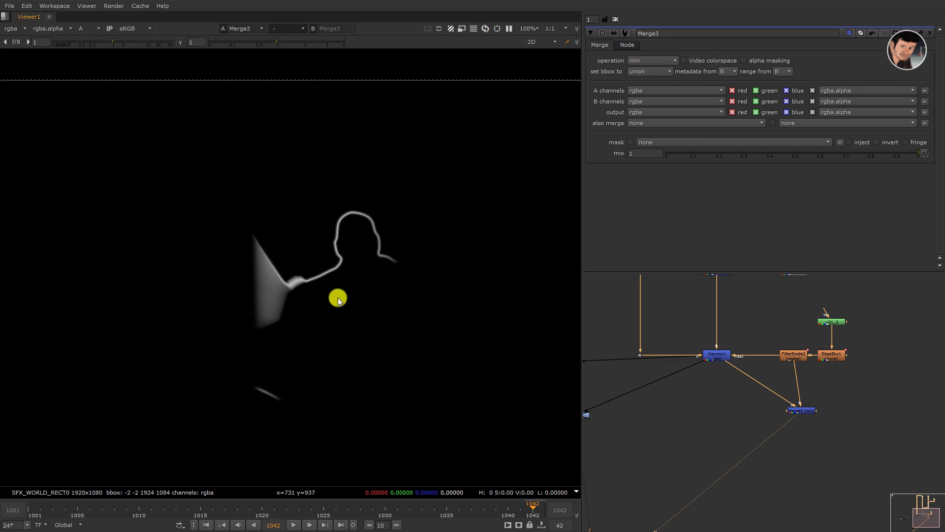
{"action": "left_click", "coordinate": [895, 398]}
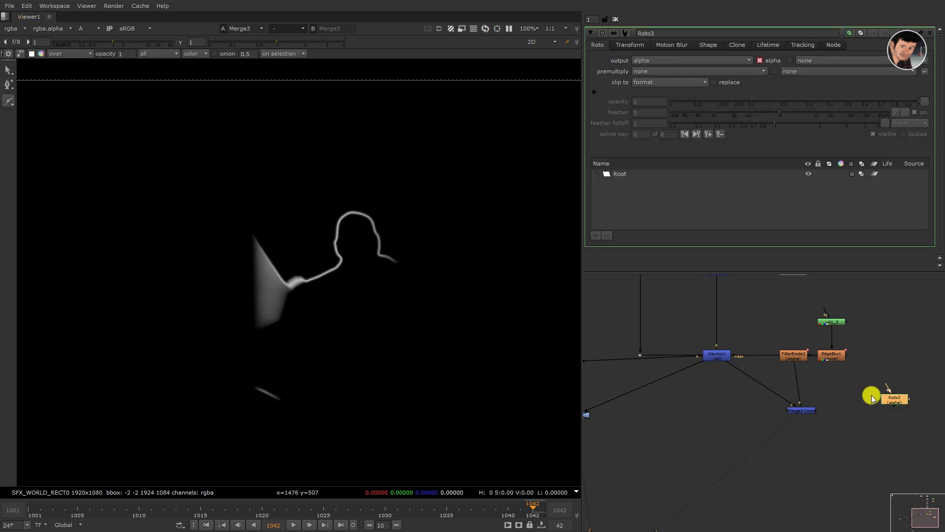
Step: Widen Roto3's Bezier1 shape outward around the actor's head outline
{"action": "double_click", "coordinate": [619, 394]}
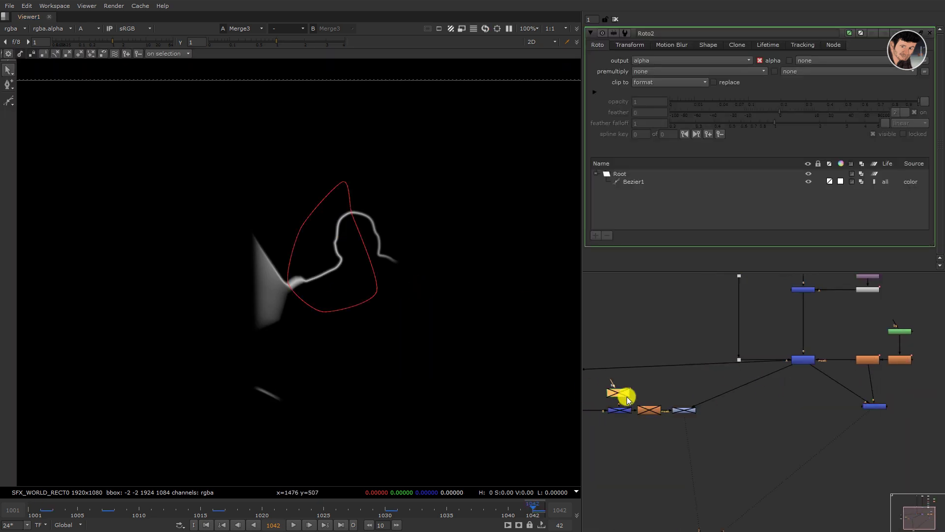
{"action": "left_click", "coordinate": [876, 433]}
{"action": "double_click", "coordinate": [885, 435]}
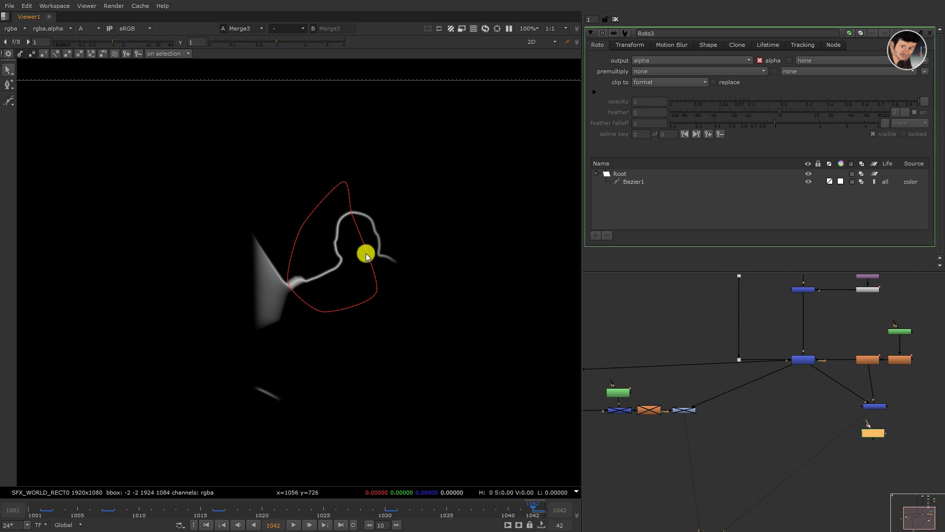
{"action": "left_click", "coordinate": [365, 252]}
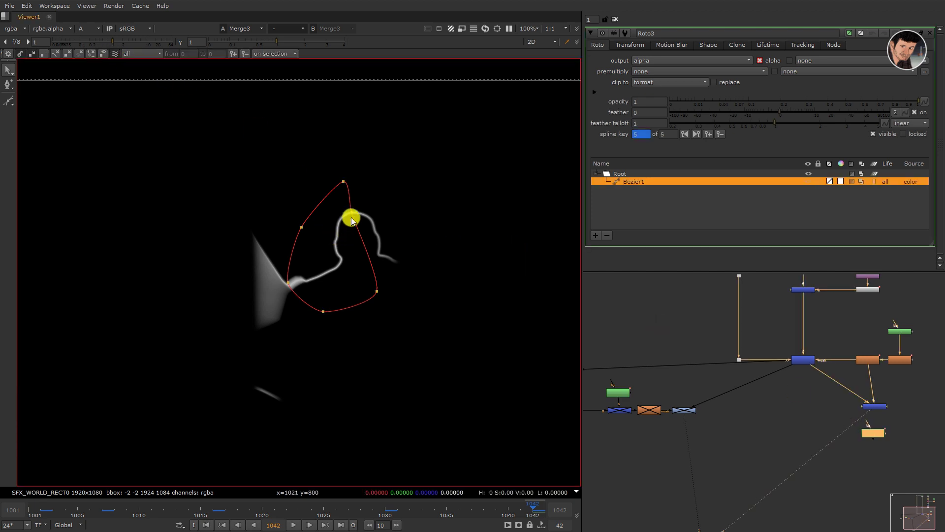
{"action": "left_click_drag", "start_coordinate": [352, 220], "coordinate": [419, 215]}
{"action": "left_click_drag", "start_coordinate": [377, 291], "coordinate": [408, 307]}
Step: Deselect Roto3 and zoom the Node Graph to make room for a new node
{"action": "left_click", "coordinate": [881, 445]}
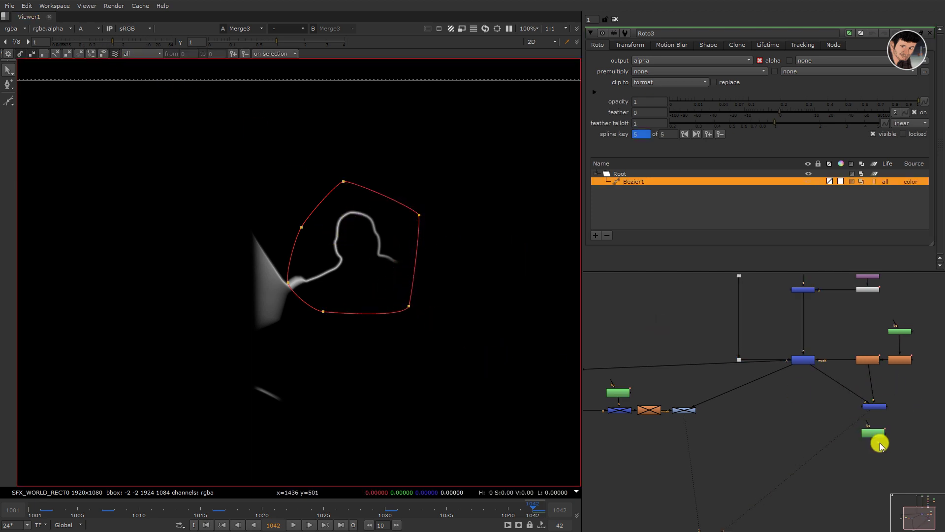
{"action": "scroll", "coordinate": [839, 365], "scroll_direction": "up", "scroll_amount": 3}
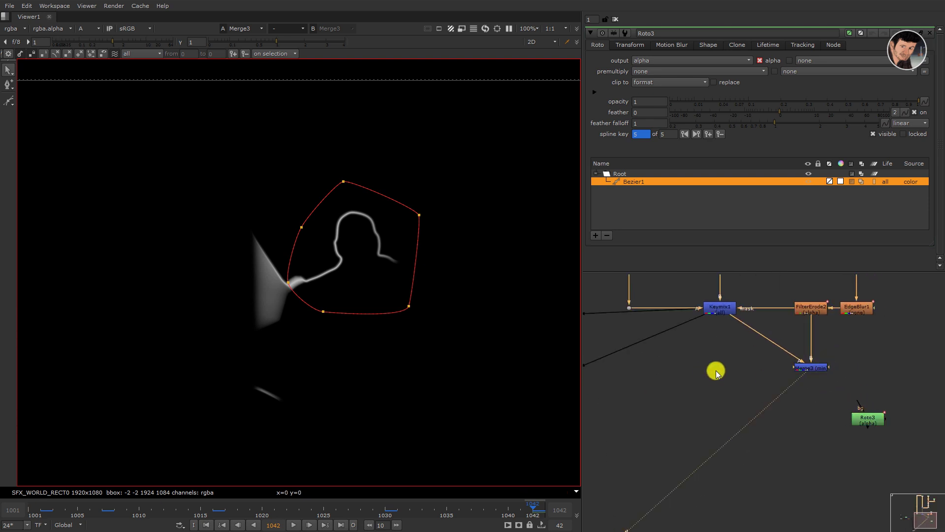
{"action": "scroll", "coordinate": [716, 371], "scroll_direction": "down", "scroll_amount": 3}
{"action": "left_click_drag", "start_coordinate": [669, 348], "coordinate": [622, 395]}
{"action": "scroll", "coordinate": [728, 395], "scroll_direction": "up", "scroll_amount": 2}
{"action": "scroll", "coordinate": [884, 340], "scroll_direction": "up", "scroll_amount": 1}
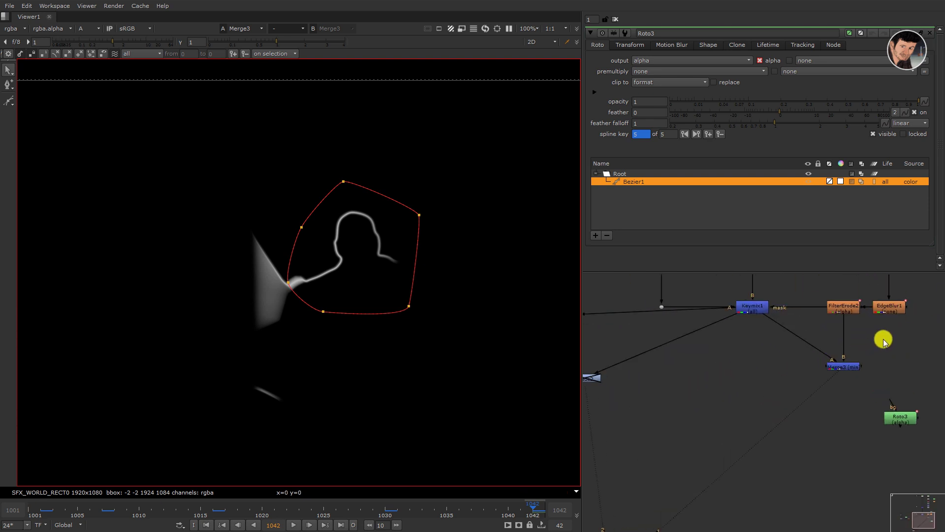
{"action": "scroll", "coordinate": [848, 343], "scroll_direction": "down", "scroll_amount": 2}
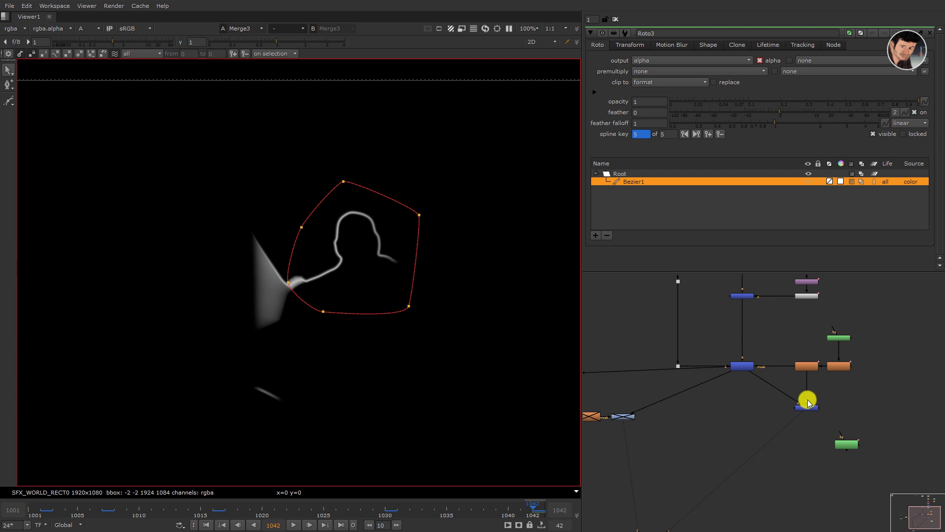
{"action": "scroll", "coordinate": [772, 379], "scroll_direction": "up", "scroll_amount": 2}
Step: Add Grade3 fed by Keymix1, masked by Merge3, and move Merge3 and Roto3 beside it
{"action": "key", "text": "g"}
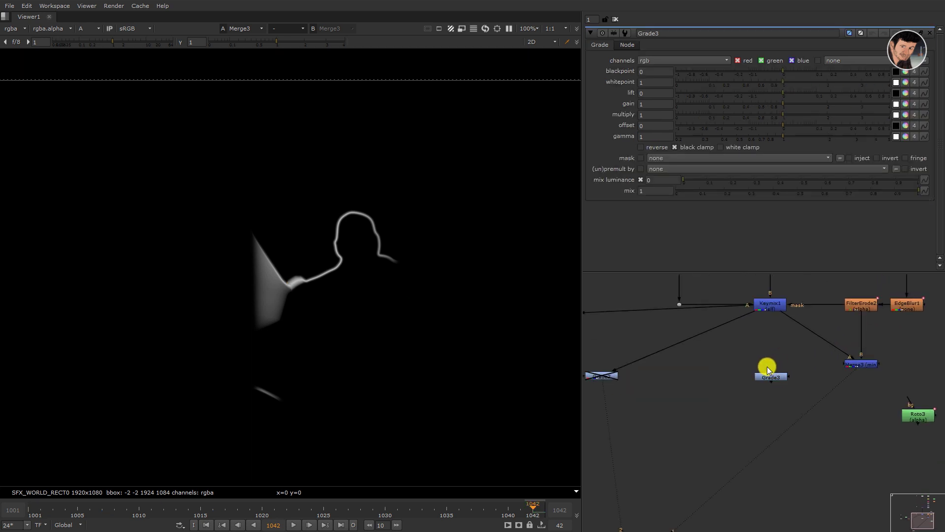
{"action": "left_click_drag", "start_coordinate": [768, 370], "coordinate": [771, 304]}
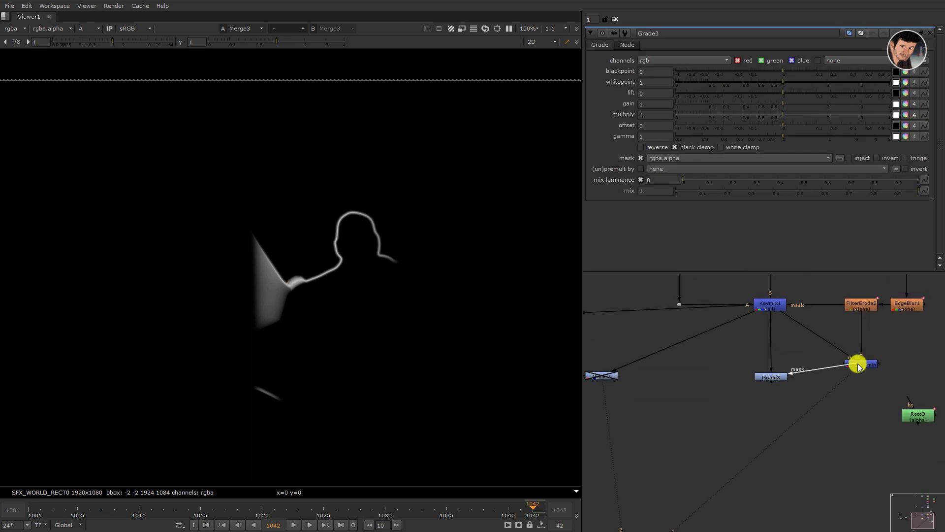
{"action": "left_click_drag", "start_coordinate": [858, 367], "coordinate": [861, 365]}
{"action": "left_click_drag", "start_coordinate": [862, 365], "coordinate": [906, 364]}
{"action": "mouse_move", "coordinate": [917, 418]}
{"action": "left_mouse_down"}
{"action": "mouse_move", "coordinate": [810, 351]}
{"action": "mouse_move", "coordinate": [829, 379]}
{"action": "left_mouse_up"}
Step: Insert Merge4 with operation 'in' into Grade3's mask pipe and view it
{"action": "key", "text": "m"}
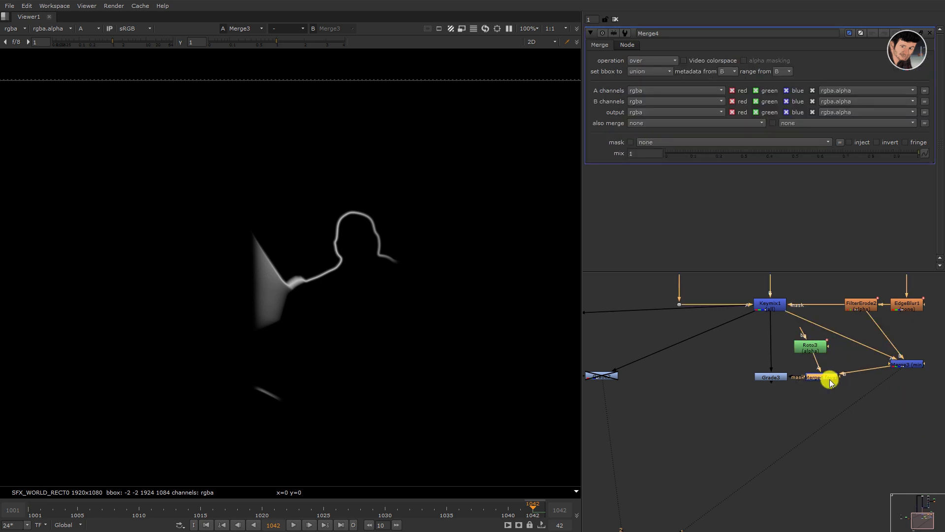
{"action": "left_click", "coordinate": [658, 68]}
{"action": "left_click", "coordinate": [652, 135]}
{"action": "key", "text": "1"}
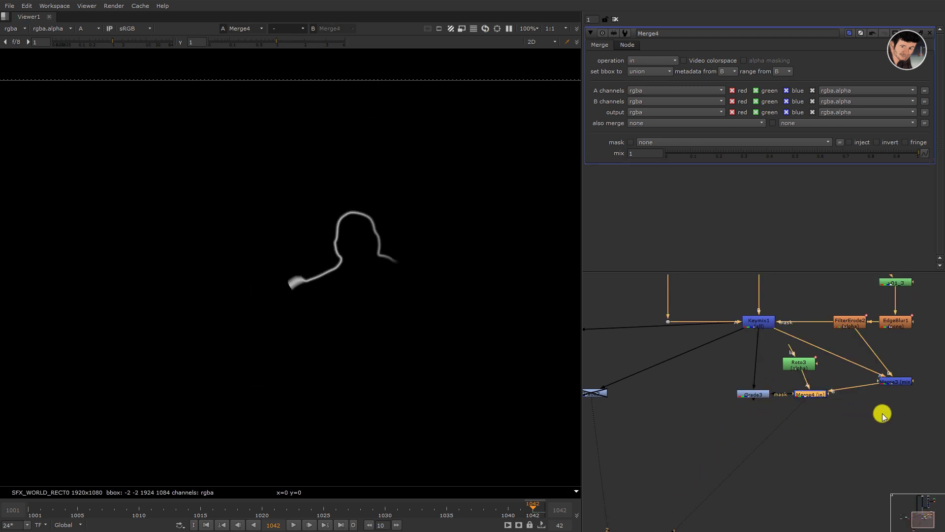
Step: Make room and add Blur3 into the mask chain after Merge4
{"action": "scroll", "coordinate": [883, 413], "scroll_direction": "down", "scroll_amount": 2}
{"action": "left_click_drag", "start_coordinate": [780, 327], "coordinate": [823, 330]}
{"action": "left_click", "coordinate": [830, 431]}
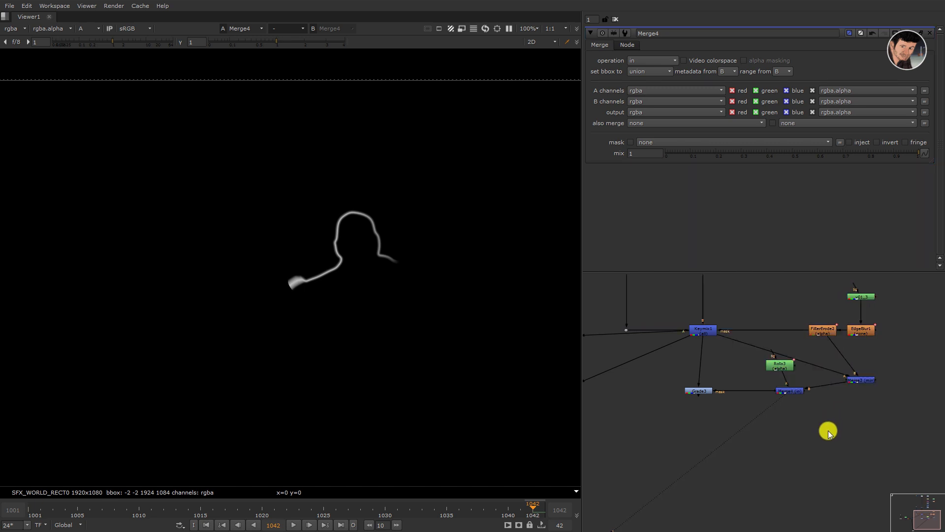
{"action": "key", "text": "b"}
{"action": "left_click_drag", "start_coordinate": [807, 420], "coordinate": [753, 386]}
Step: Feed the blurred matte into Grade3's mask and compare Grade3 with Keymix1 in colour
{"action": "left_click_drag", "start_coordinate": [698, 332], "coordinate": [654, 426]}
{"action": "key", "text": "1"}
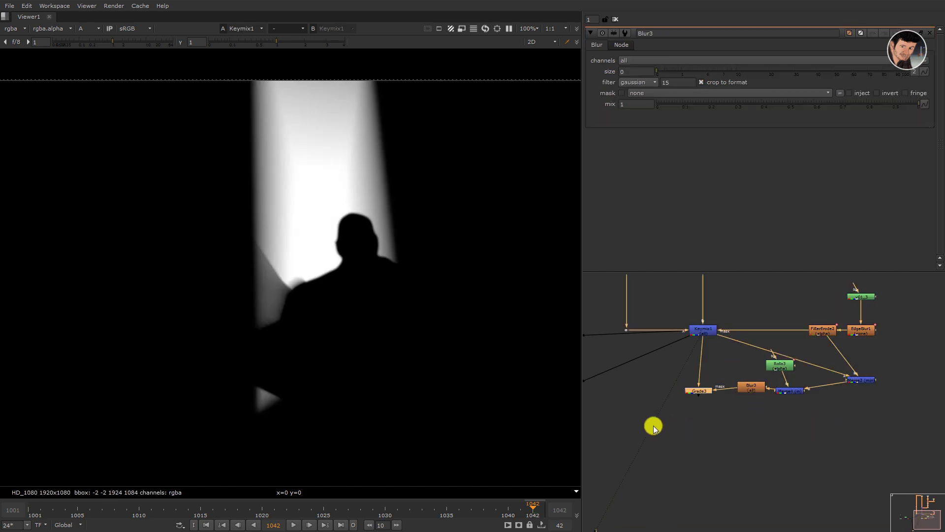
{"action": "key", "text": "a"}
{"action": "key", "text": "1"}
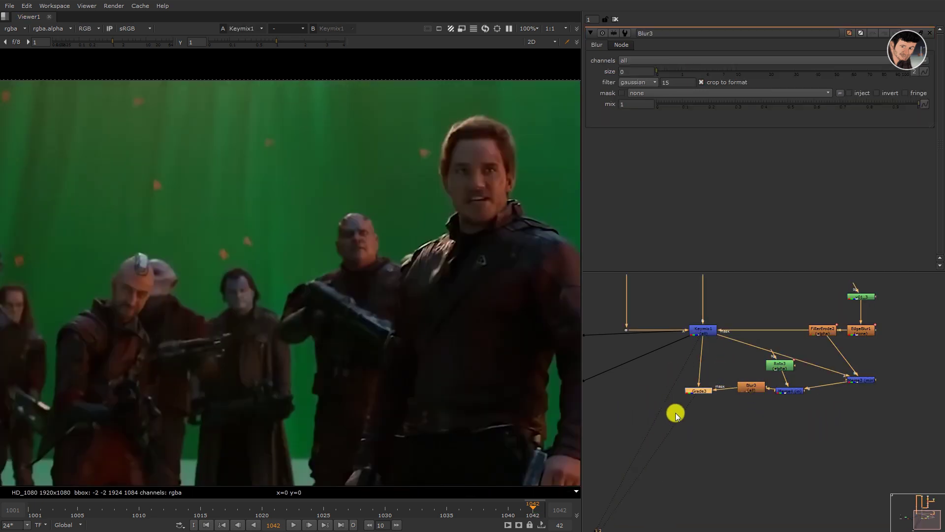
Step: Raise Grade3's gain to 1.96
{"action": "double_click", "coordinate": [698, 394]}
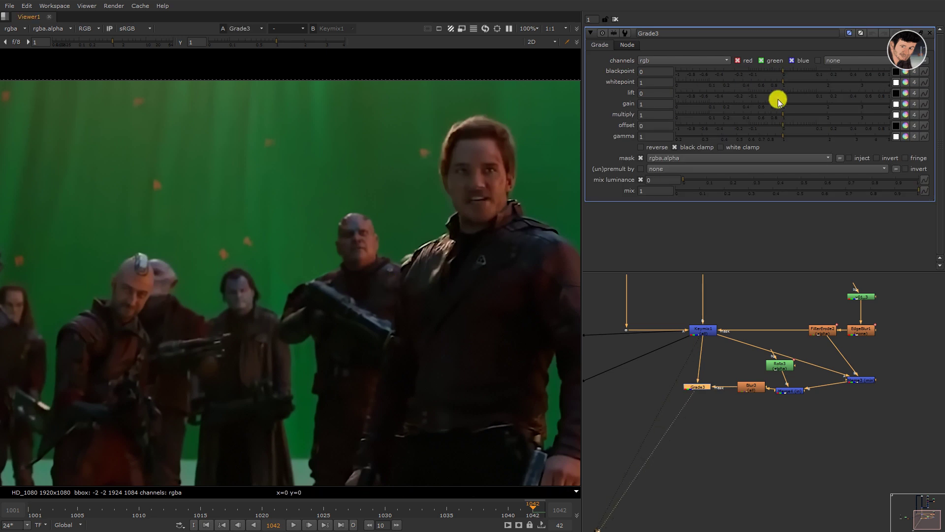
{"action": "scroll", "coordinate": [408, 214], "scroll_direction": "up", "scroll_amount": 2}
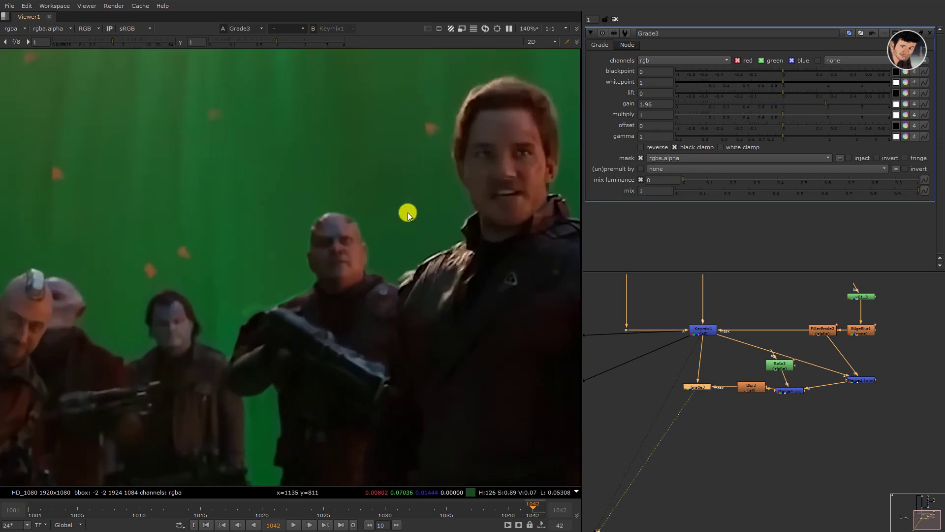
{"action": "scroll", "coordinate": [337, 245], "scroll_direction": "up", "scroll_amount": 2}
{"action": "scroll", "coordinate": [759, 396], "scroll_direction": "up", "scroll_amount": 1}
Step: Soften the edge mask with Blur3 size 8.6, toggling Grade3 off and on to compare
{"action": "double_click", "coordinate": [750, 386]}
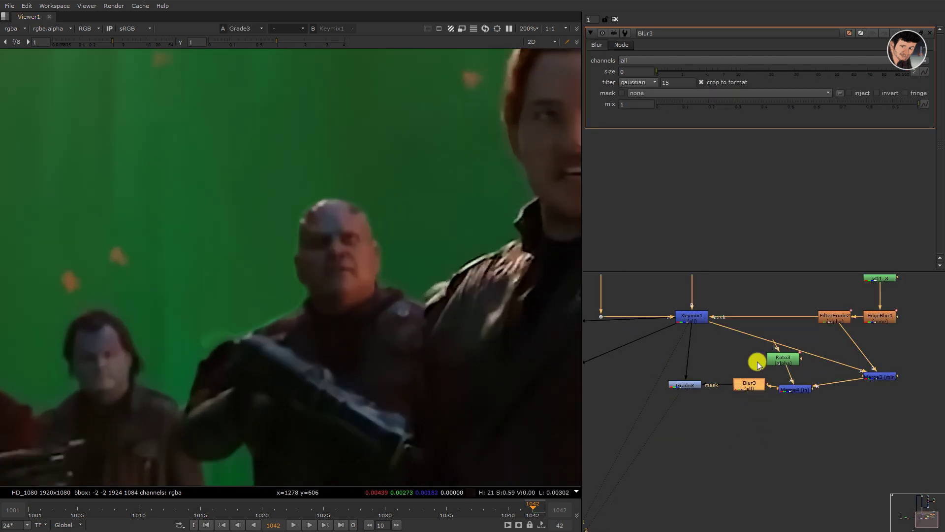
{"action": "left_click_drag", "start_coordinate": [684, 68], "coordinate": [699, 70]}
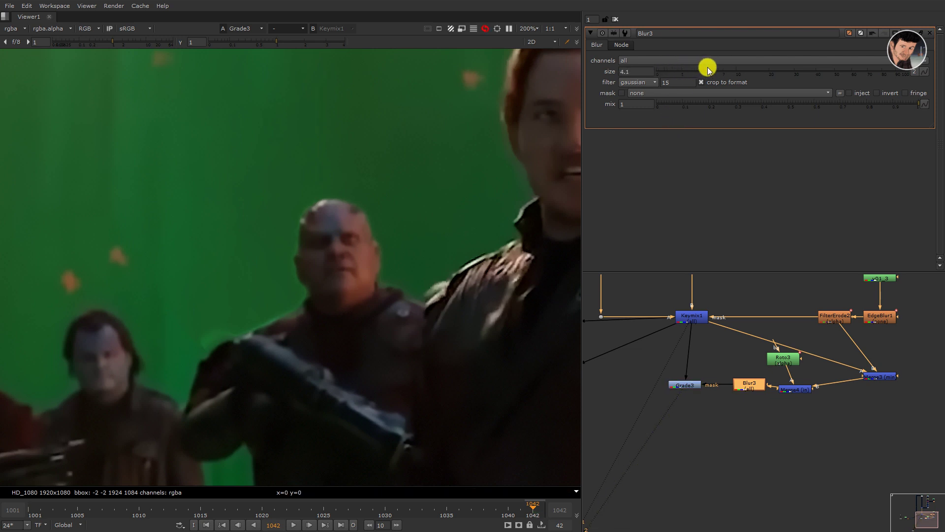
{"action": "left_click", "coordinate": [685, 385]}
{"action": "key", "text": "d"}
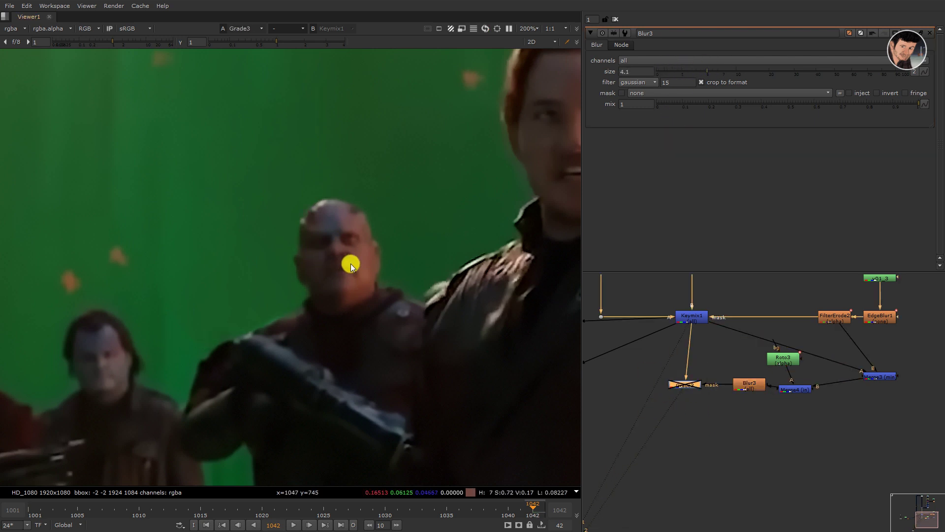
{"action": "key", "text": "d"}
{"action": "left_click", "coordinate": [741, 384]}
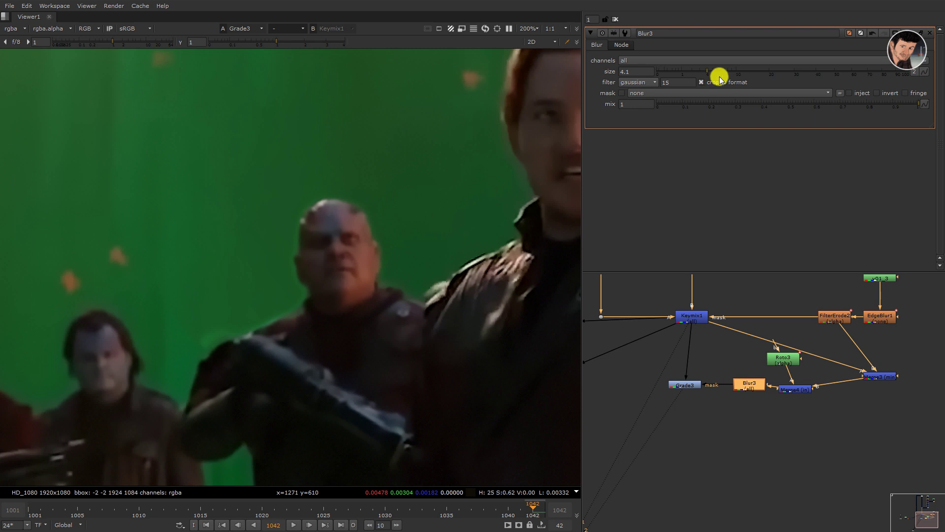
{"action": "left_click_drag", "start_coordinate": [719, 79], "coordinate": [745, 82]}
Step: Check Roto3's head shape with the overlay hidden at frames 1032 and 1019
{"action": "left_click_drag", "start_coordinate": [719, 350], "coordinate": [664, 285]}
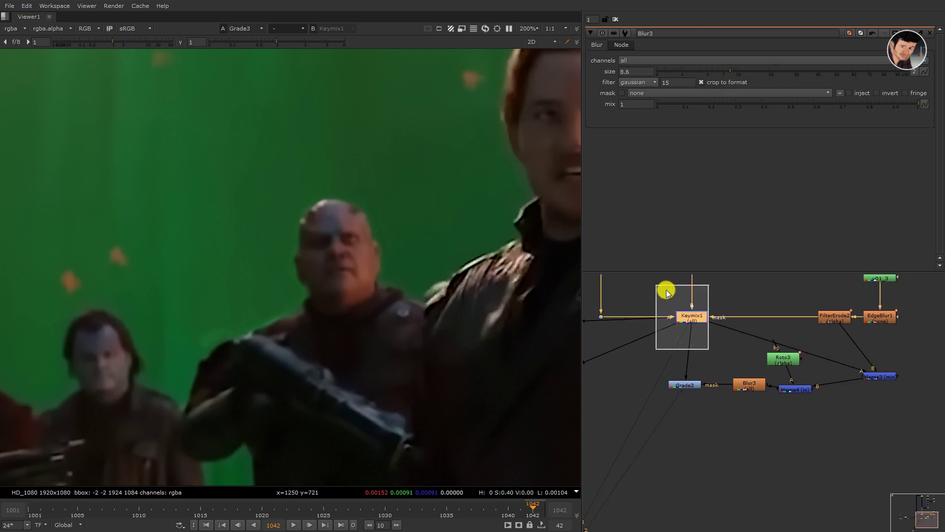
{"action": "scroll", "coordinate": [363, 327], "scroll_direction": "down", "scroll_amount": 3}
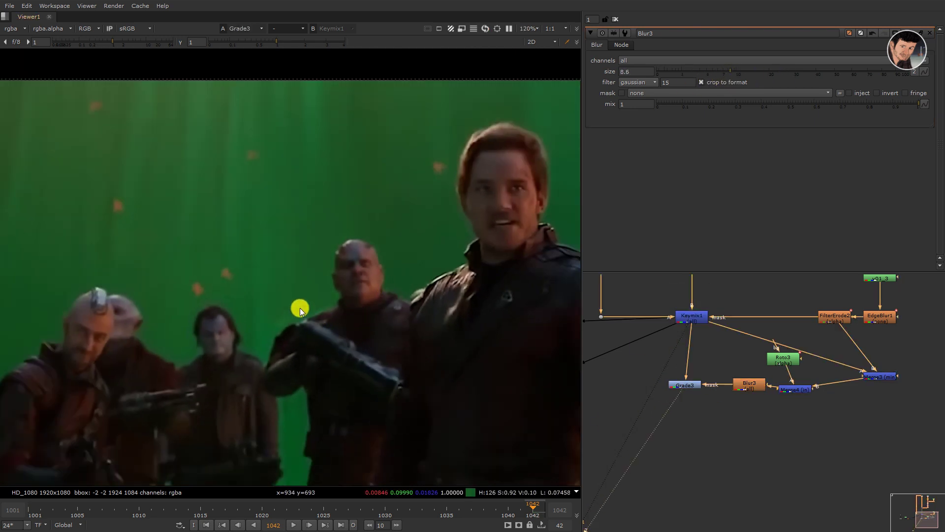
{"action": "double_click", "coordinate": [785, 356]}
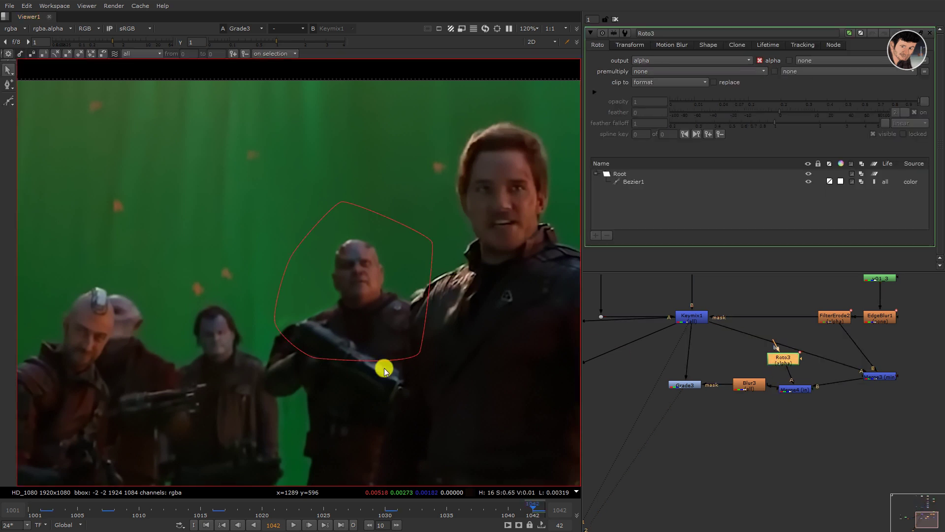
{"action": "left_click", "coordinate": [277, 325]}
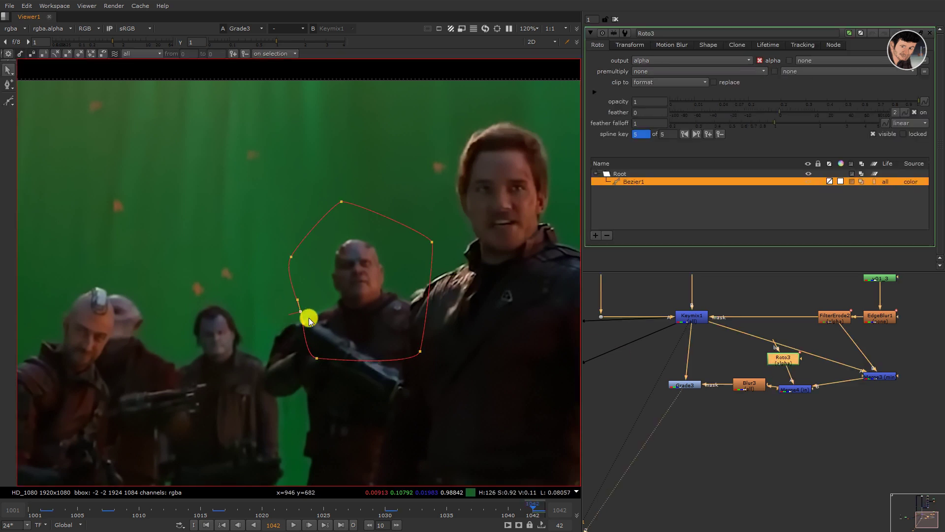
{"action": "left_click", "coordinate": [114, 53]}
{"action": "key", "text": "o"}
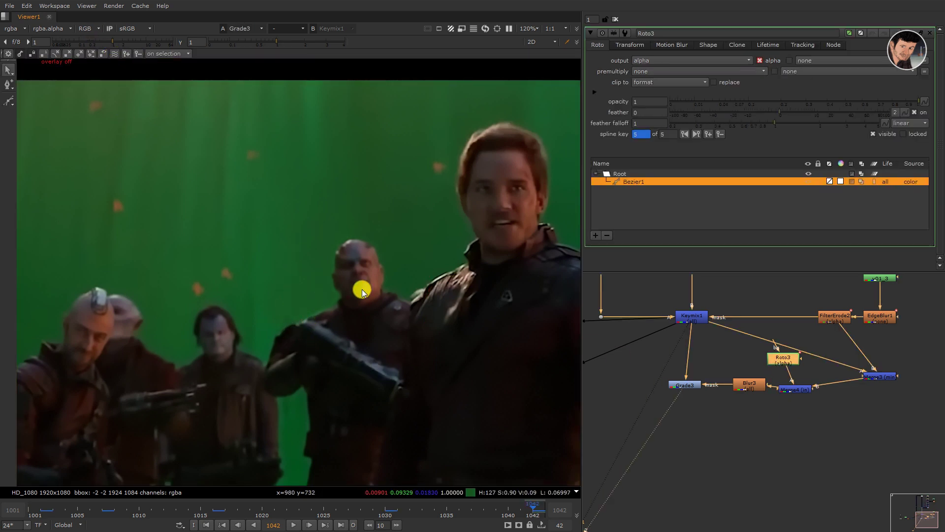
{"action": "scroll", "coordinate": [372, 291], "scroll_direction": "up", "scroll_amount": 2}
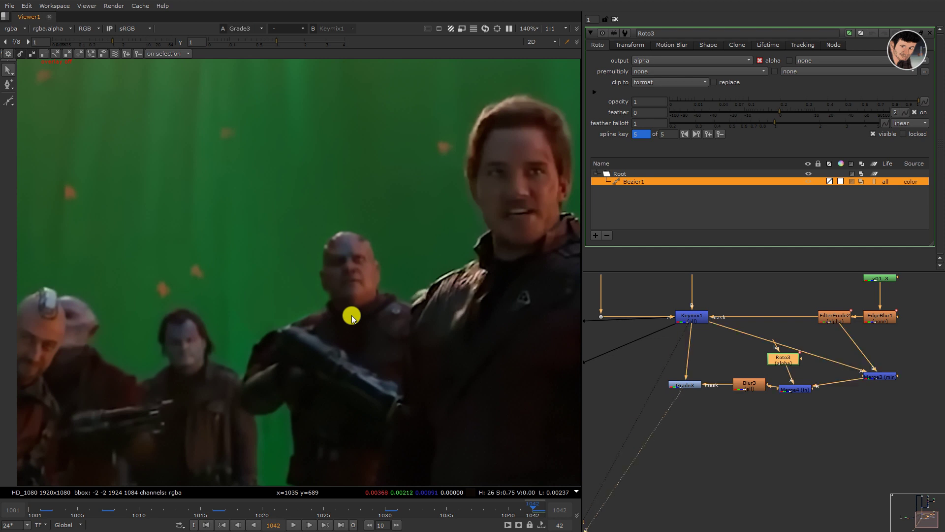
{"action": "key", "text": "shift+Left"}
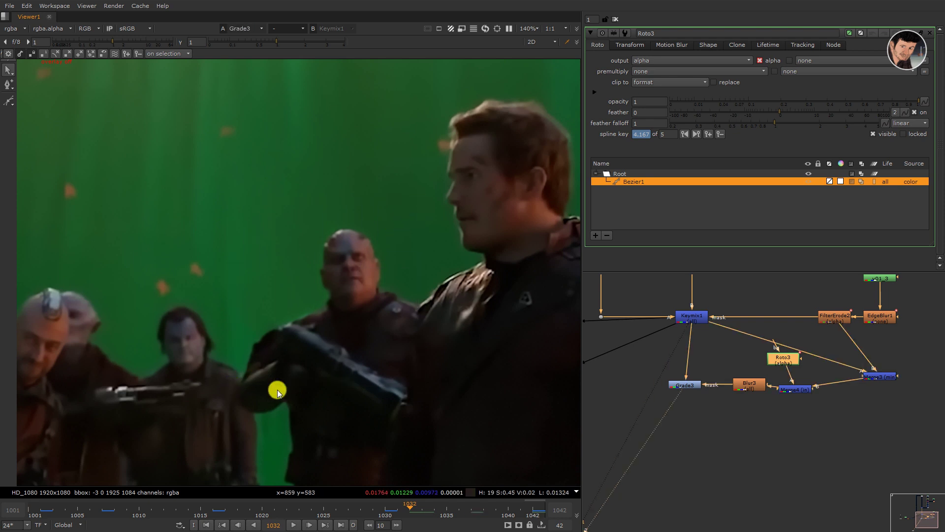
{"action": "key", "text": "Left"}
{"action": "key", "text": "Left"}
{"action": "key", "text": "Left"}
Step: Select the lower group of nodes and move it further down
{"action": "left_click", "coordinate": [696, 411]}
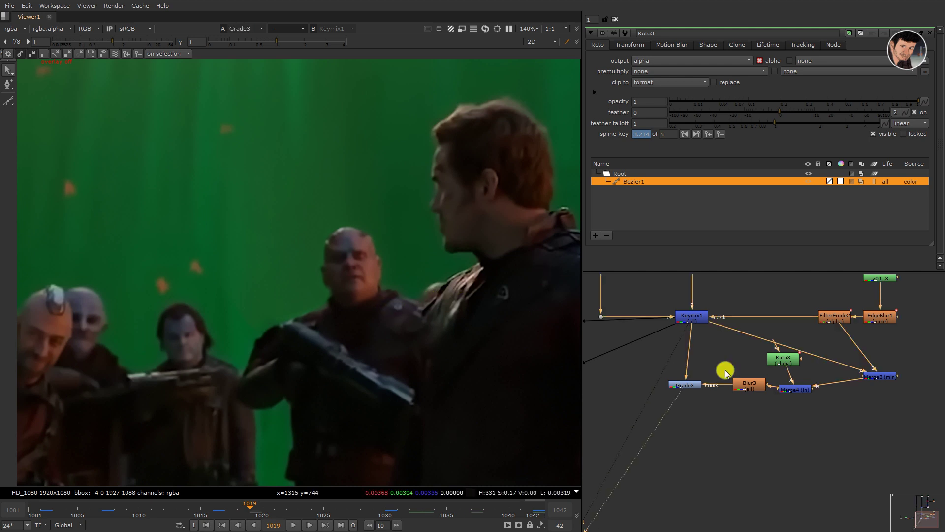
{"action": "scroll", "coordinate": [757, 388], "scroll_direction": "down", "scroll_amount": 1}
{"action": "left_click_drag", "start_coordinate": [643, 444], "coordinate": [892, 349]}
{"action": "left_click", "coordinate": [689, 442]}
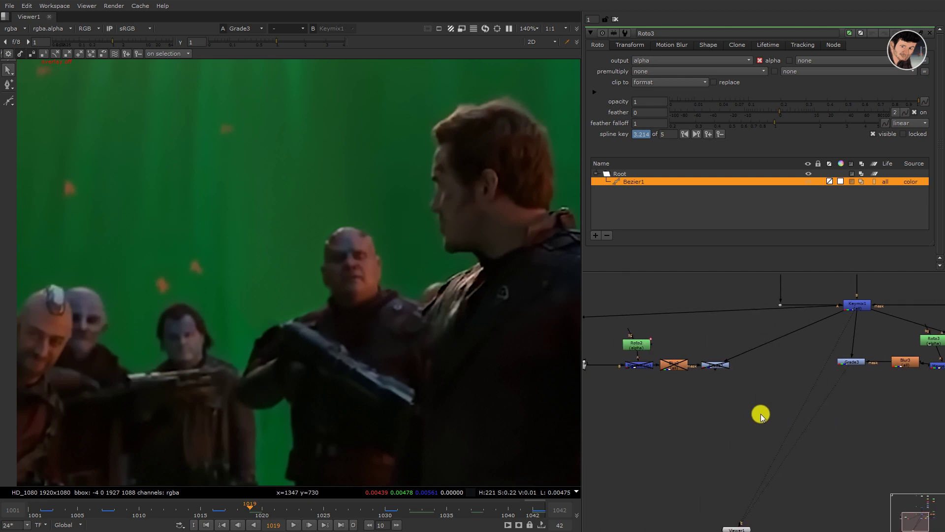
{"action": "left_click_drag", "start_coordinate": [897, 411], "coordinate": [625, 343]}
{"action": "left_click", "coordinate": [632, 446]}
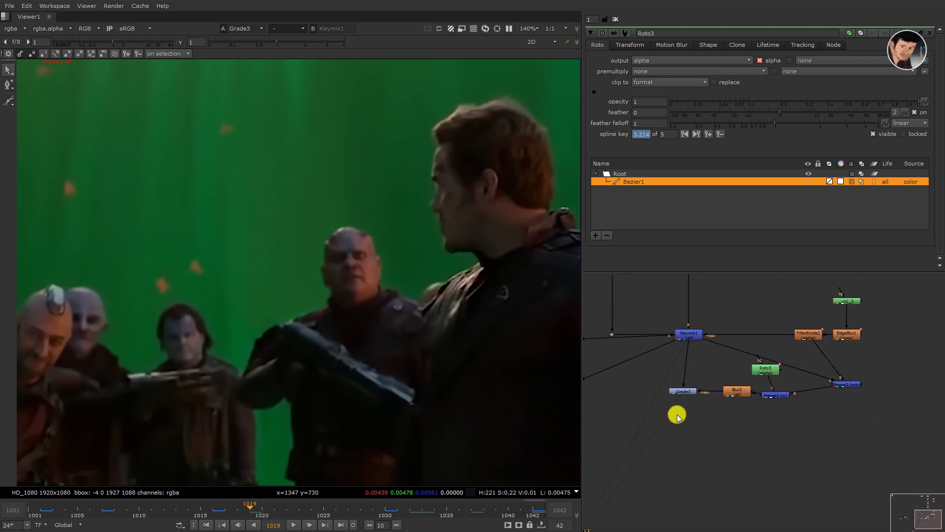
{"action": "scroll", "coordinate": [678, 416], "scroll_direction": "down", "scroll_amount": 1}
{"action": "left_click_drag", "start_coordinate": [740, 386], "coordinate": [555, 310]}
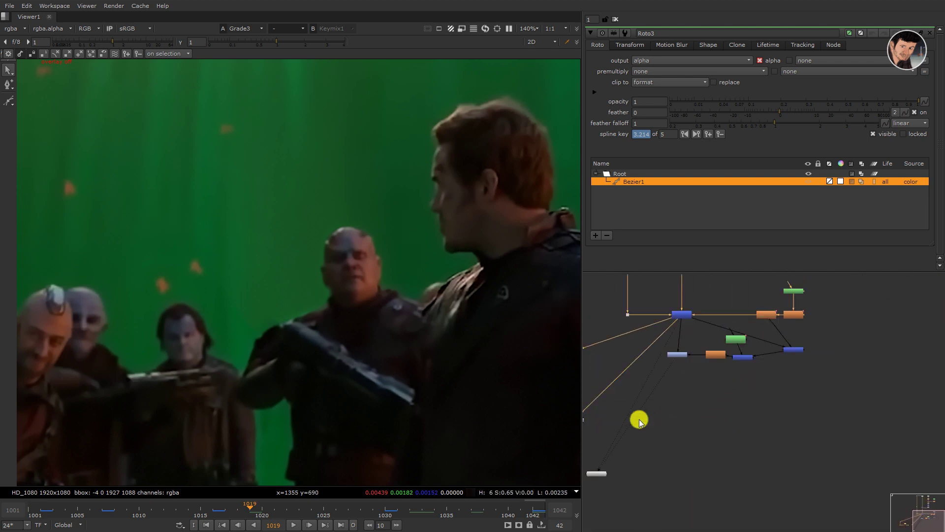
{"action": "left_click_drag", "start_coordinate": [813, 399], "coordinate": [640, 319]}
{"action": "left_click_drag", "start_coordinate": [793, 347], "coordinate": [804, 415]}
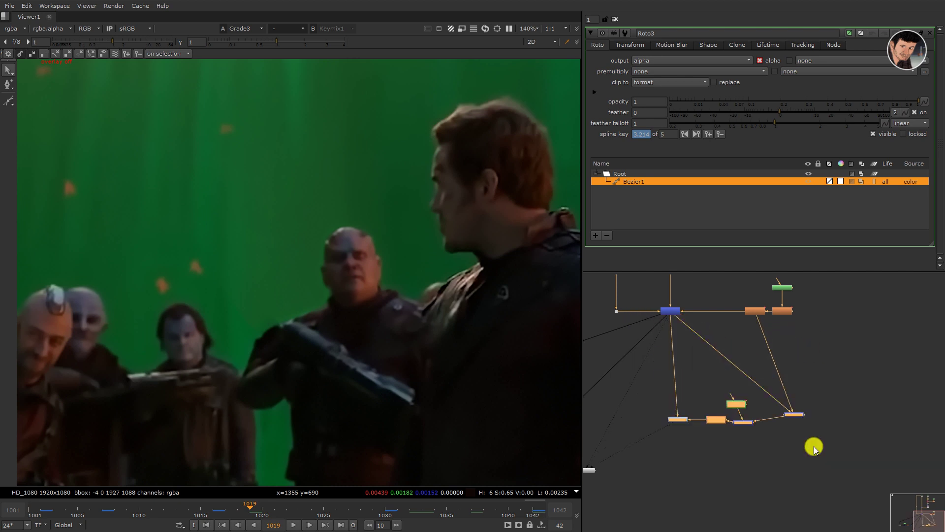
Step: Compare Dot3 and Keymix1 outputs, then add Grade4 beside the Keymix branch
{"action": "scroll", "coordinate": [734, 348], "scroll_direction": "up", "scroll_amount": 3}
{"action": "left_click", "coordinate": [734, 348]}
{"action": "key", "text": "1"}
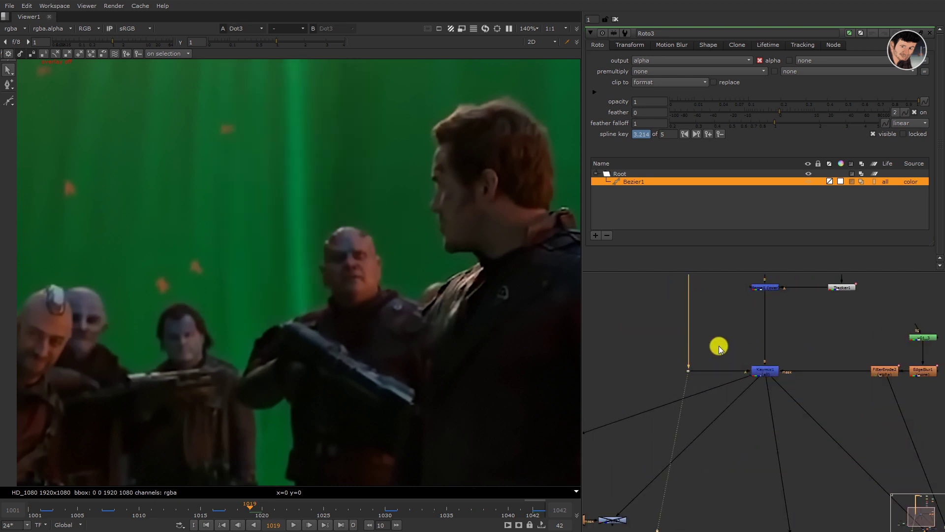
{"action": "left_click_drag", "start_coordinate": [710, 337], "coordinate": [781, 407]}
{"action": "key", "text": "1"}
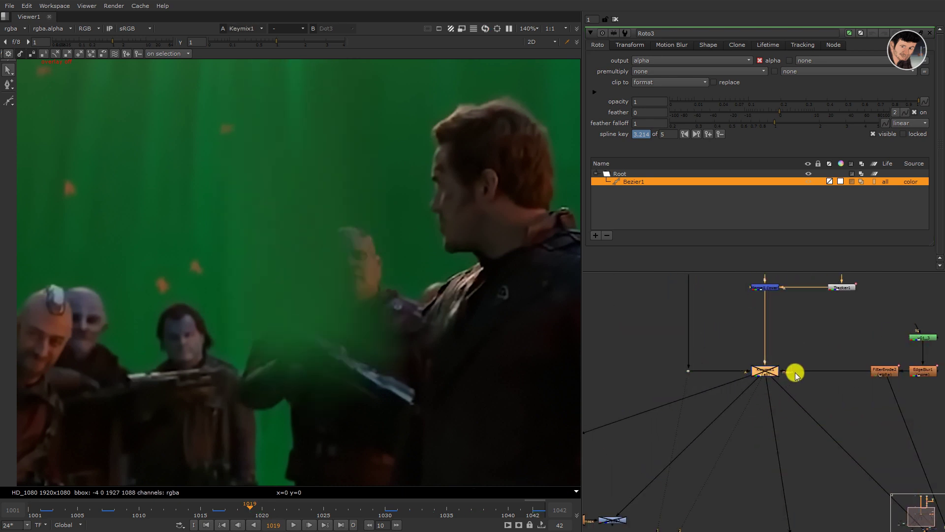
{"action": "left_click", "coordinate": [724, 351]}
{"action": "key", "text": "g"}
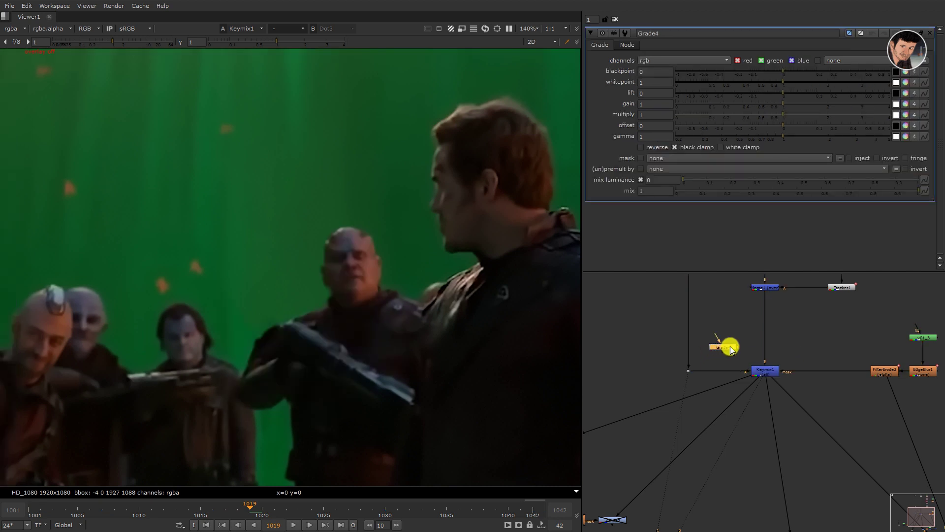
{"action": "left_click_drag", "start_coordinate": [725, 370], "coordinate": [735, 321]}
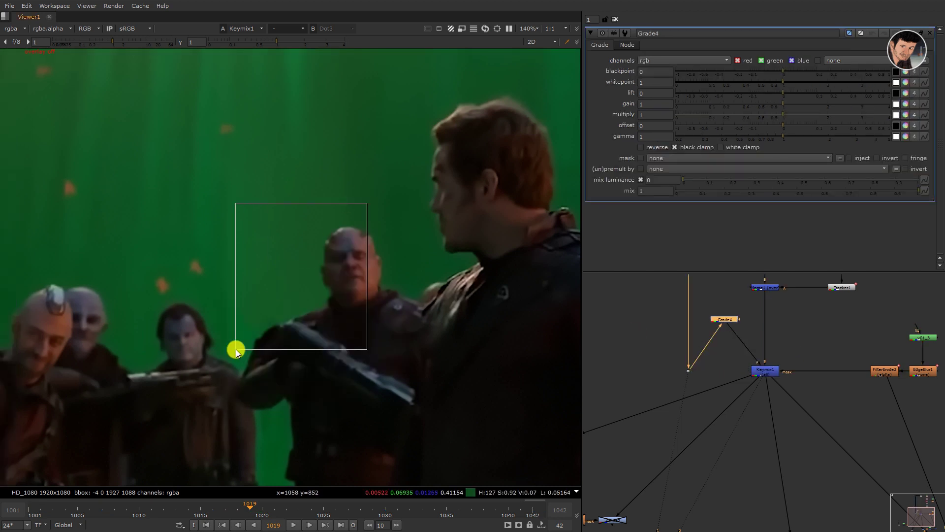
{"action": "left_click", "coordinate": [834, 334]}
Step: Create Roto4 and draw a closed Bezier shape around the bald man's head
{"action": "key", "text": "o"}
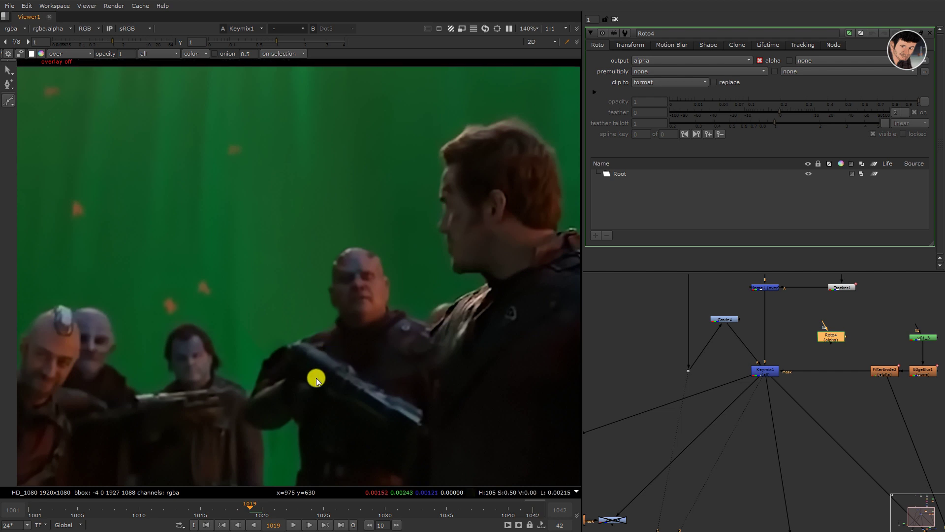
{"action": "left_click", "coordinate": [273, 368]}
{"action": "left_click", "coordinate": [326, 348]}
{"action": "left_click", "coordinate": [355, 322]}
{"action": "left_click", "coordinate": [347, 289]}
{"action": "left_click", "coordinate": [351, 264]}
{"action": "left_click", "coordinate": [368, 254]}
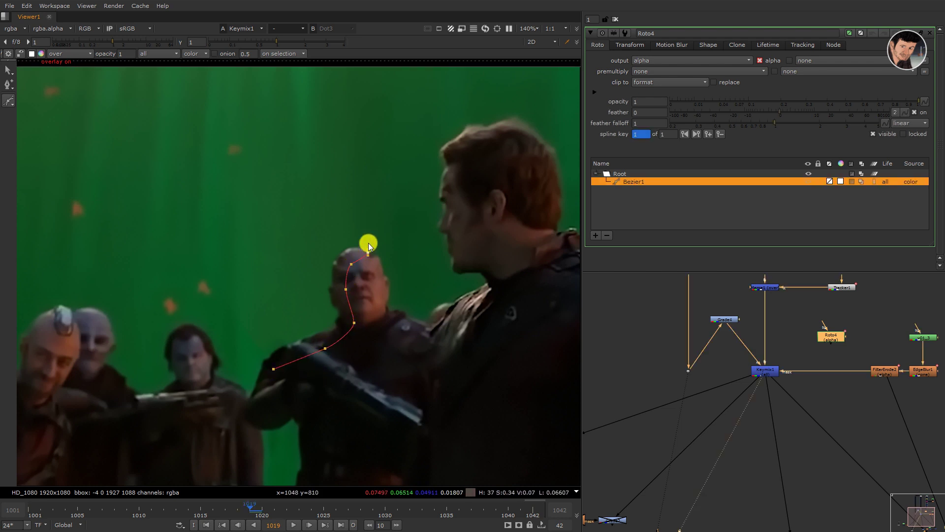
{"action": "left_click", "coordinate": [363, 239]}
{"action": "left_click_drag", "start_coordinate": [329, 240], "coordinate": [317, 256]}
{"action": "left_click", "coordinate": [280, 328]}
{"action": "left_click", "coordinate": [261, 336]}
{"action": "left_click", "coordinate": [257, 355]}
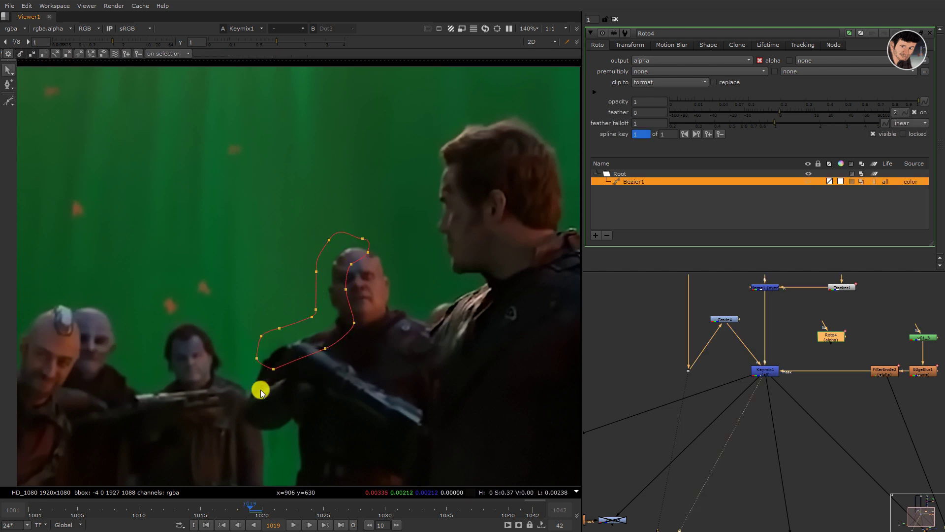
{"action": "left_click", "coordinate": [273, 368]}
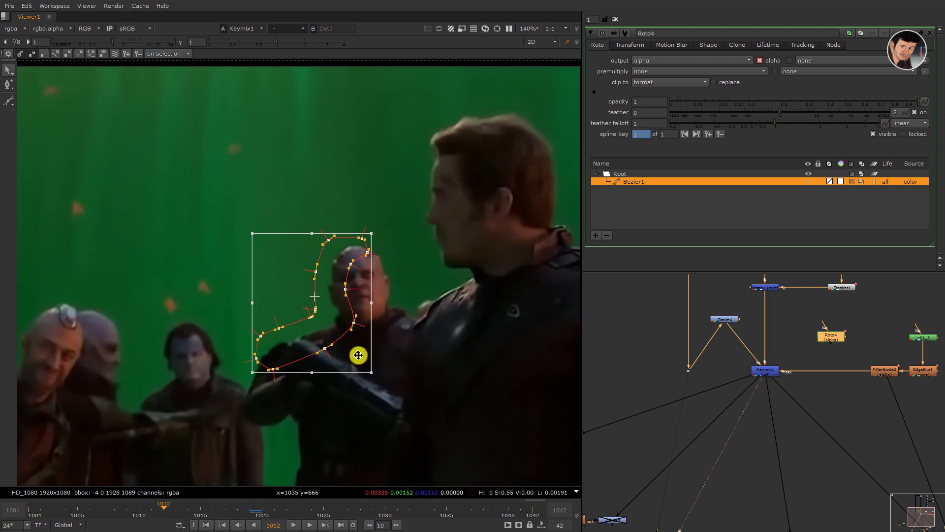
Step: Return to frame 1002 and connect Roto4 as Grade4's mask
{"action": "key", "text": "Left"}
{"action": "key", "text": "Left"}
{"action": "key", "text": "Left"}
{"action": "left_click_drag", "start_coordinate": [363, 359], "coordinate": [364, 359]}
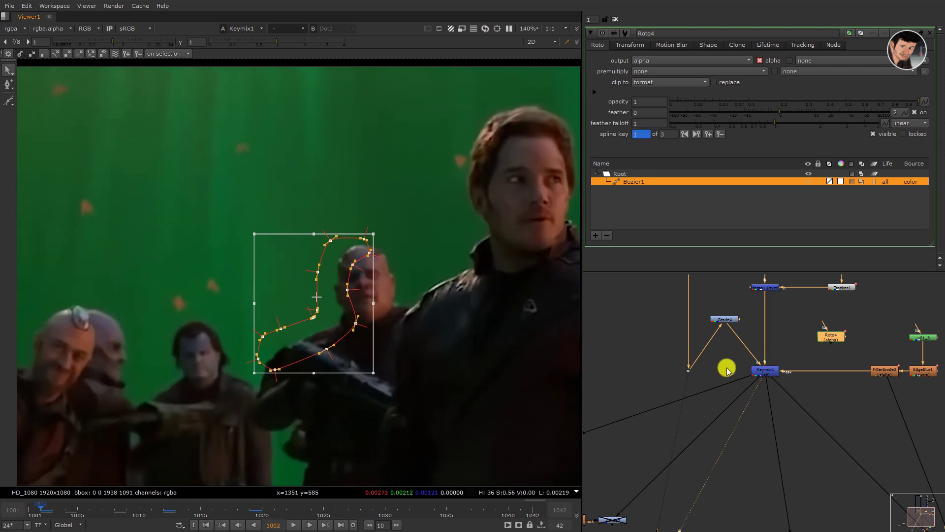
{"action": "left_click", "coordinate": [745, 321]}
{"action": "left_click_drag", "start_coordinate": [742, 325], "coordinate": [752, 325]}
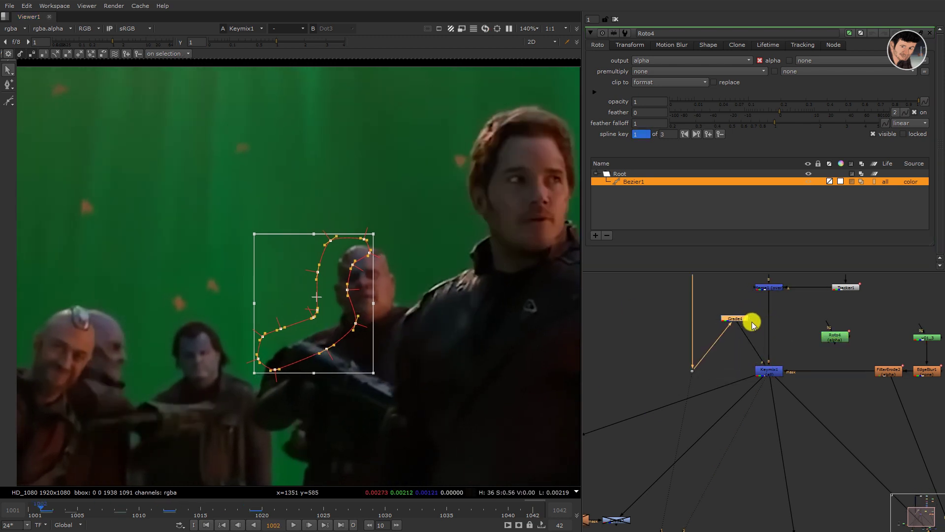
{"action": "mouse_move", "coordinate": [831, 343]}
{"action": "left_mouse_down"}
{"action": "mouse_move", "coordinate": [729, 321]}
{"action": "mouse_move", "coordinate": [750, 380]}
{"action": "mouse_move", "coordinate": [734, 318]}
{"action": "left_mouse_up"}
Step: Insert Blur4 after Roto4 in the mask line at size 17.8
{"action": "scroll", "coordinate": [748, 326], "scroll_direction": "down", "scroll_amount": 1}
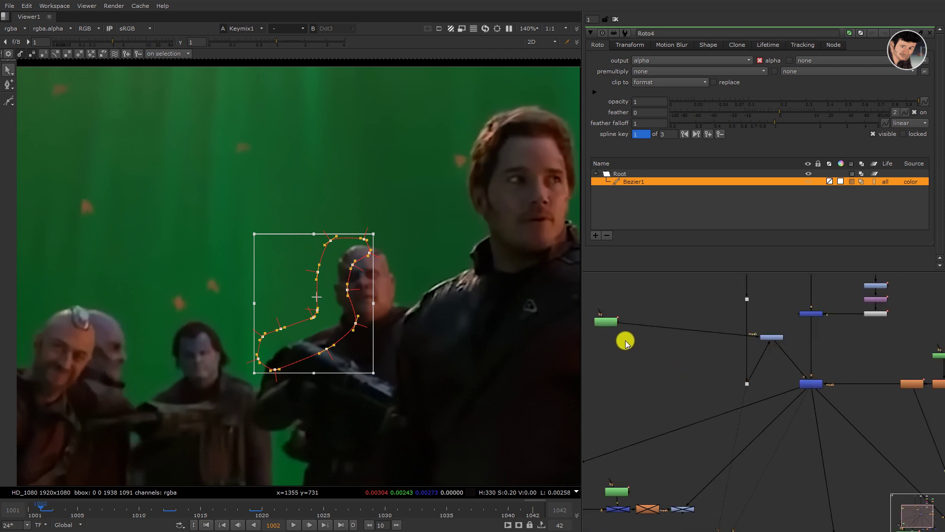
{"action": "left_click", "coordinate": [646, 330]}
{"action": "key", "text": "b"}
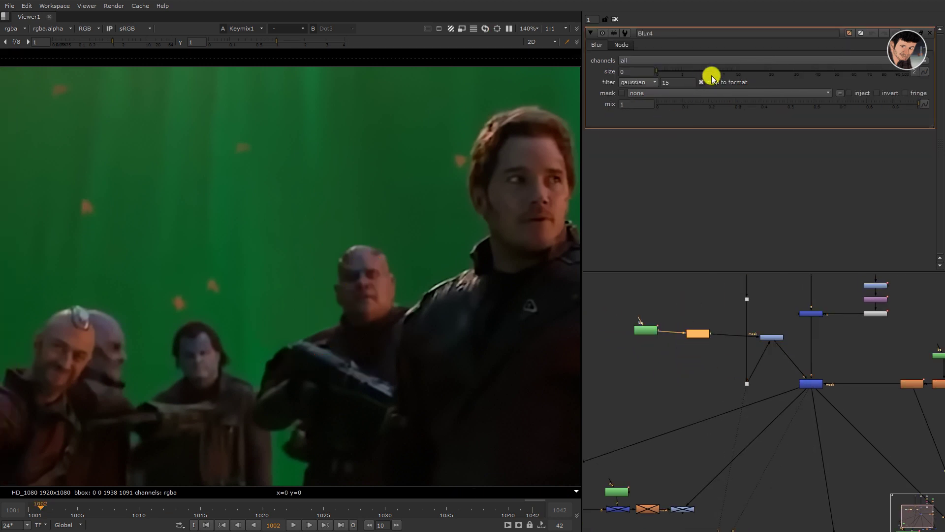
Step: Raise Grade4's gain to 2.08 and nudge the node down and right
{"action": "double_click", "coordinate": [726, 344]}
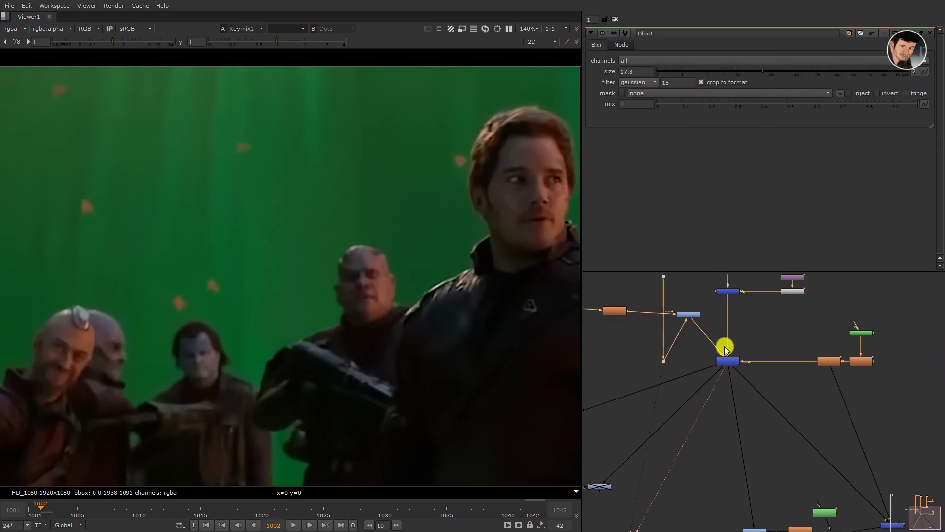
{"action": "left_click_drag", "start_coordinate": [799, 105], "coordinate": [831, 105]}
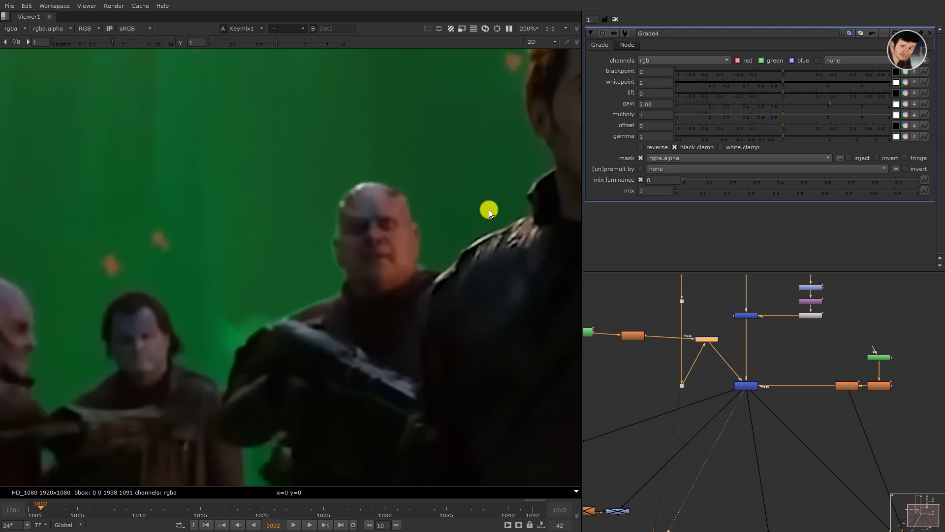
{"action": "scroll", "coordinate": [376, 205], "scroll_direction": "down", "scroll_amount": 2}
{"action": "scroll", "coordinate": [366, 211], "scroll_direction": "up", "scroll_amount": 2}
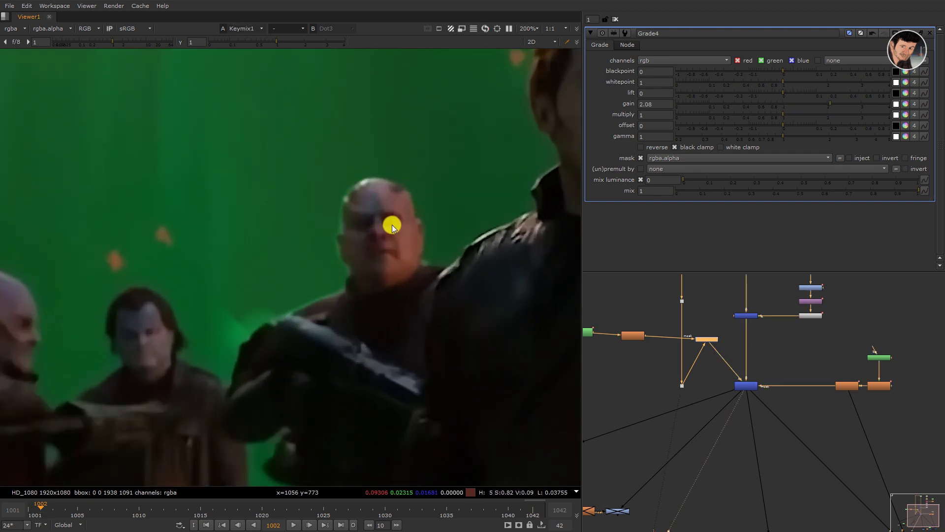
{"action": "scroll", "coordinate": [392, 224], "scroll_direction": "down", "scroll_amount": 2}
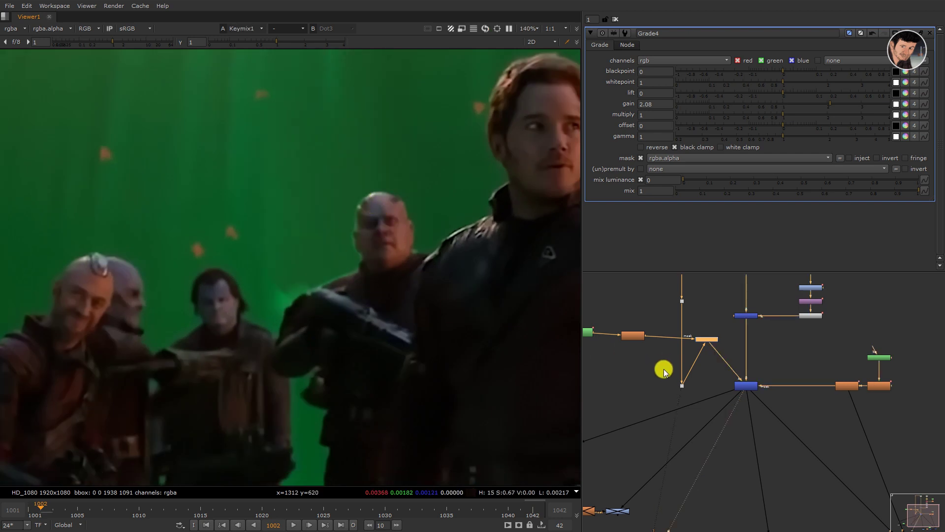
{"action": "scroll", "coordinate": [701, 343], "scroll_direction": "up", "scroll_amount": 1}
{"action": "left_click_drag", "start_coordinate": [708, 348], "coordinate": [721, 360]}
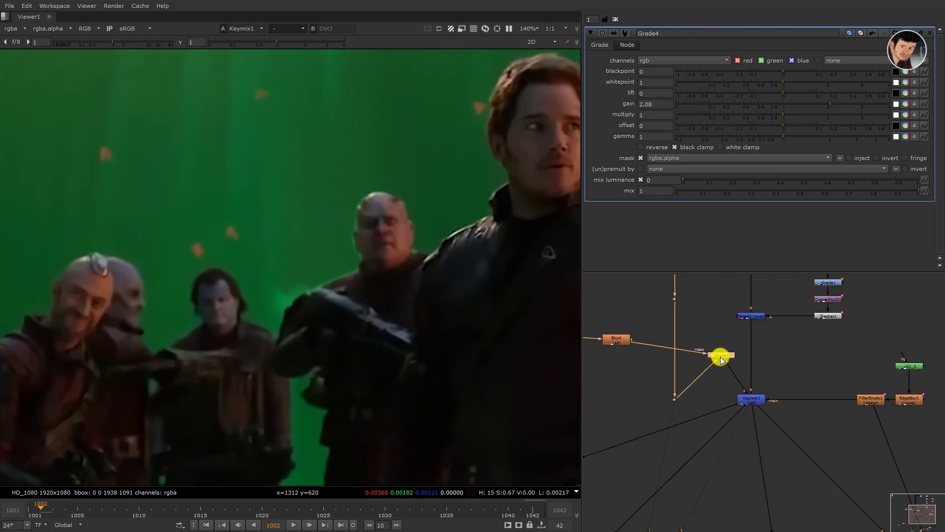
{"action": "scroll", "coordinate": [785, 377], "scroll_direction": "down", "scroll_amount": 2}
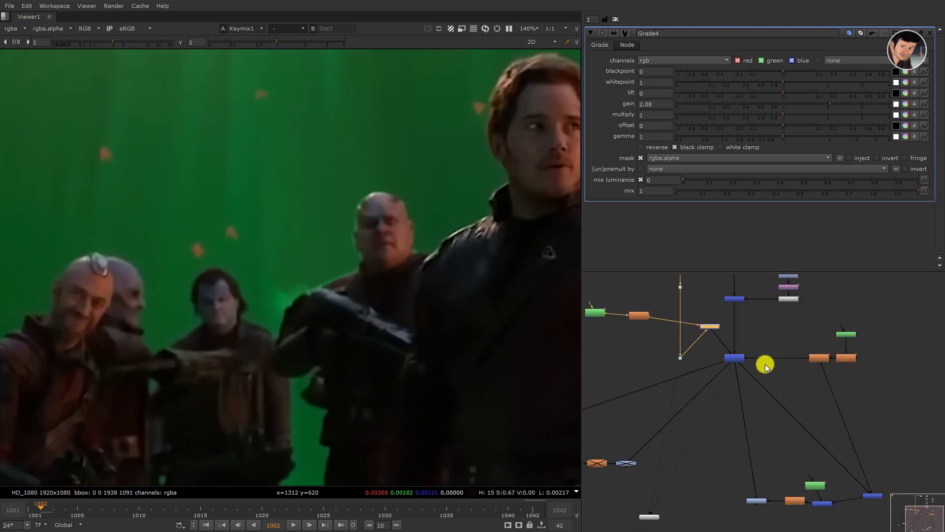
Step: Paste a copy of the erode and edge-blur nodes and create Keymix2 via 'keym' search
{"action": "left_click", "coordinate": [779, 324]}
{"action": "key", "text": "ctrl+v"}
{"action": "key", "text": "Tab"}
{"action": "type", "text": "k"}
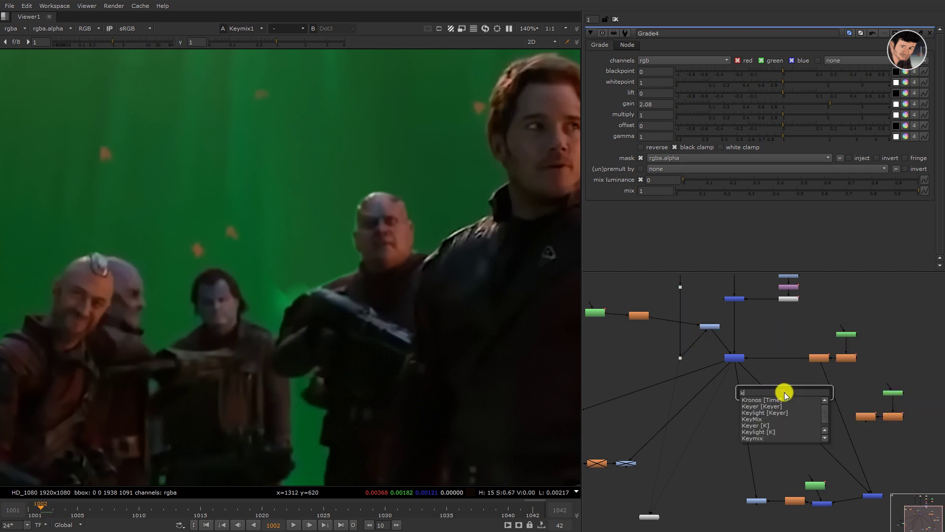
{"action": "type", "text": "eym"}
{"action": "key", "text": "Down"}
{"action": "key", "text": "Return"}
Step: Chain Keymix2 below Keymix1 with its mask from the copied edge-blur chain
{"action": "scroll", "coordinate": [770, 394], "scroll_direction": "up", "scroll_amount": 1}
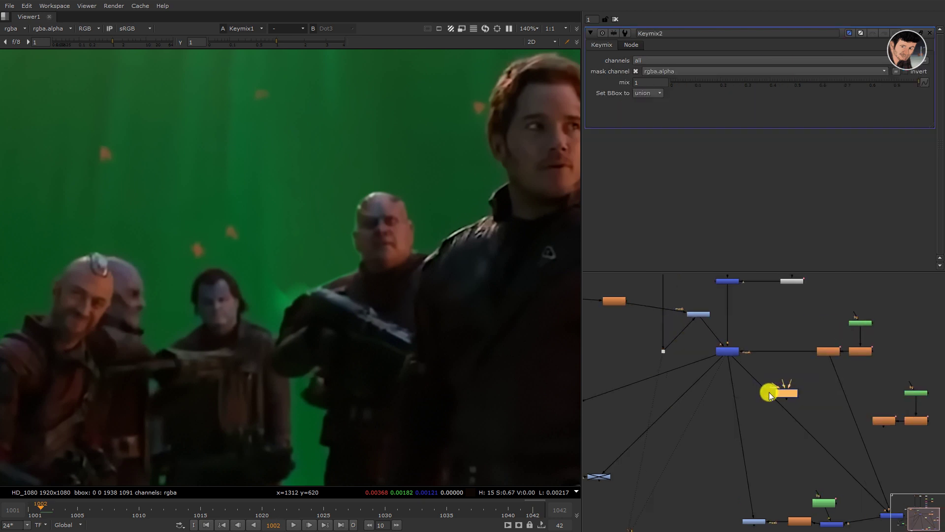
{"action": "mouse_move", "coordinate": [771, 396]}
{"action": "left_mouse_down"}
{"action": "mouse_move", "coordinate": [713, 396]}
{"action": "mouse_move", "coordinate": [885, 420]}
{"action": "left_mouse_up"}
{"action": "left_click_drag", "start_coordinate": [731, 391], "coordinate": [772, 410]}
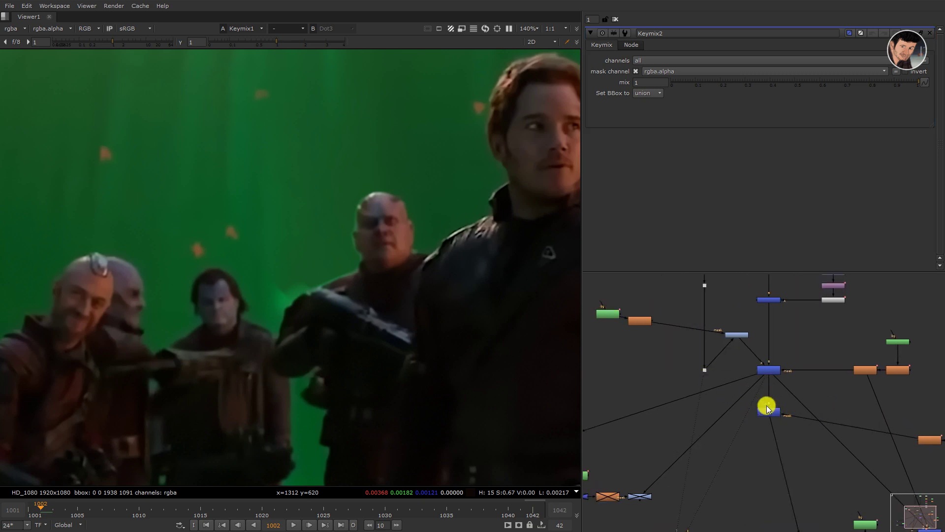
{"action": "left_click", "coordinate": [704, 369]}
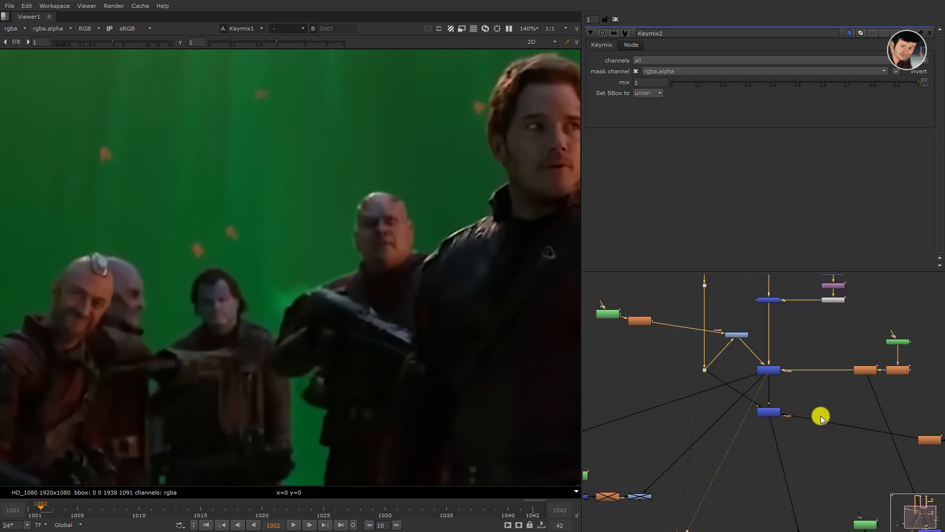
{"action": "left_click_drag", "start_coordinate": [742, 426], "coordinate": [705, 420]}
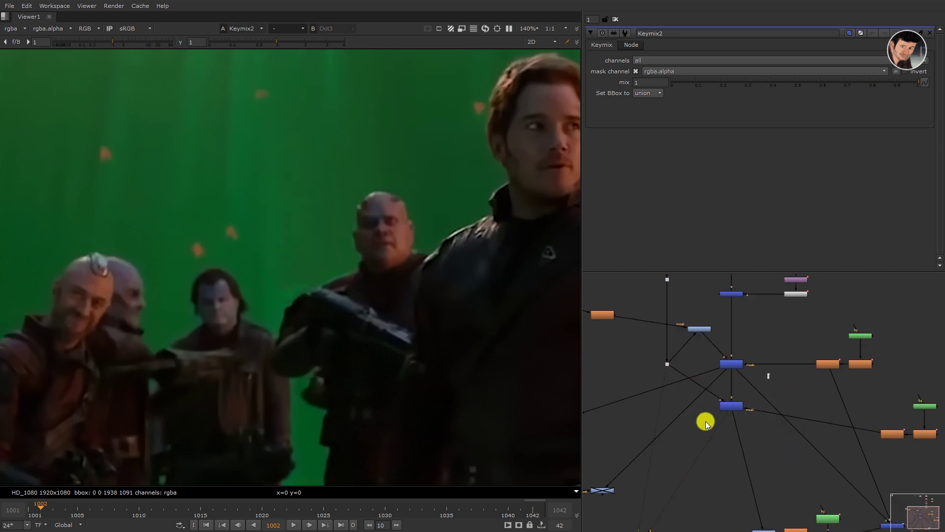
{"action": "left_click", "coordinate": [724, 412]}
Step: Set FilterErode1's erode size to 3.8 for Keymix2's mask
{"action": "key", "text": "1"}
{"action": "key", "text": "d"}
{"action": "scroll", "coordinate": [903, 430], "scroll_direction": "up", "scroll_amount": 3}
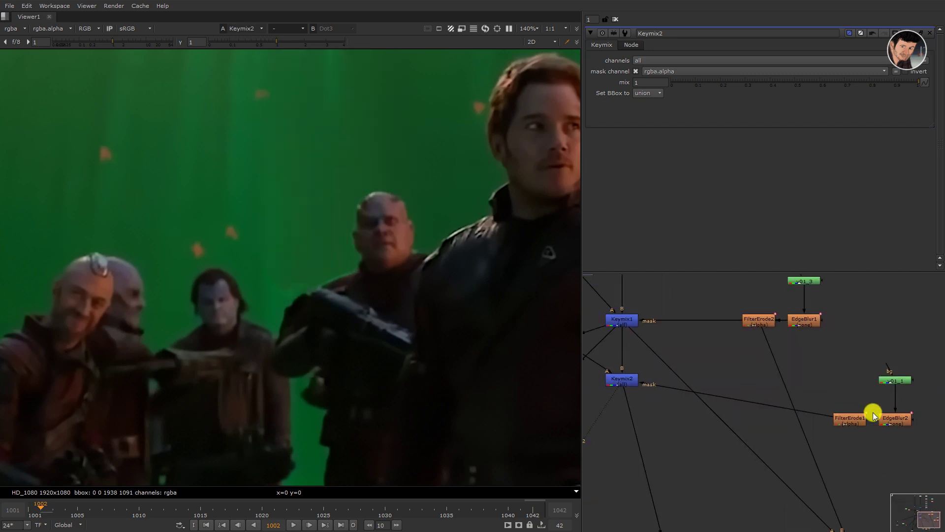
{"action": "double_click", "coordinate": [881, 418]}
{"action": "double_click", "coordinate": [849, 418]}
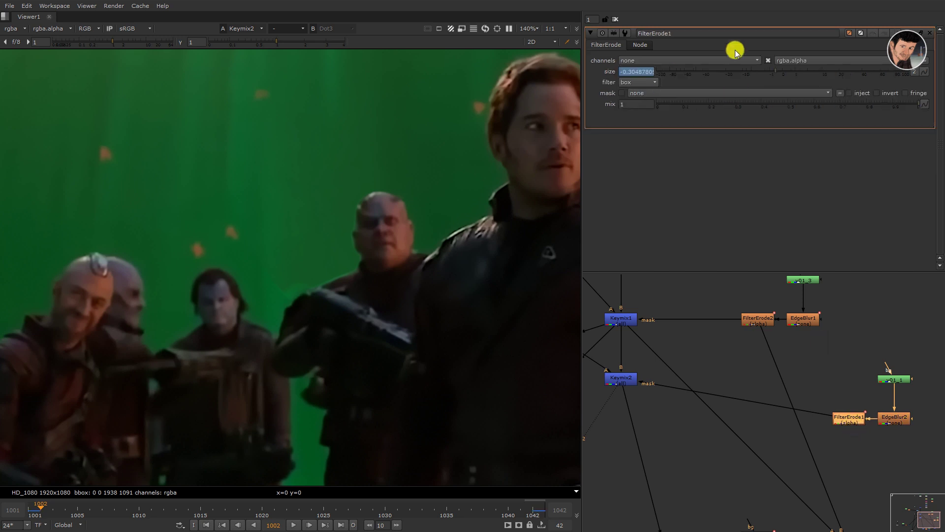
{"action": "mouse_move", "coordinate": [793, 75]}
{"action": "left_mouse_down"}
{"action": "mouse_move", "coordinate": [783, 73]}
{"action": "mouse_move", "coordinate": [806, 70]}
{"action": "left_mouse_up"}
Step: Compare the Dot3 and Keymix2 outputs in the viewer
{"action": "scroll", "coordinate": [777, 331], "scroll_direction": "down", "scroll_amount": 3}
{"action": "left_click", "coordinate": [654, 329]}
{"action": "key", "text": "1"}
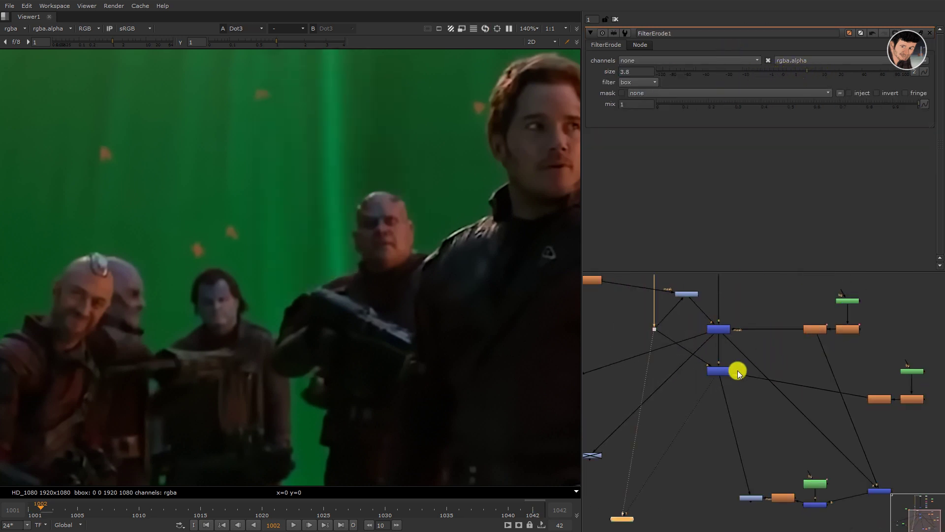
{"action": "left_click", "coordinate": [738, 372]}
{"action": "key", "text": "1"}
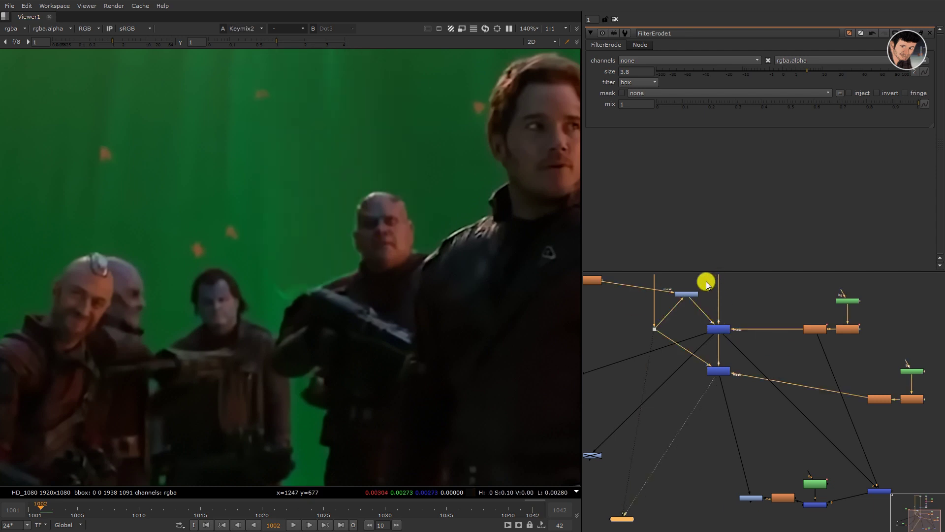
Step: Widen EdgeBlur2's size to 11.4 and sample pixel values over the bald man
{"action": "scroll", "coordinate": [388, 214], "scroll_direction": "down", "scroll_amount": 2}
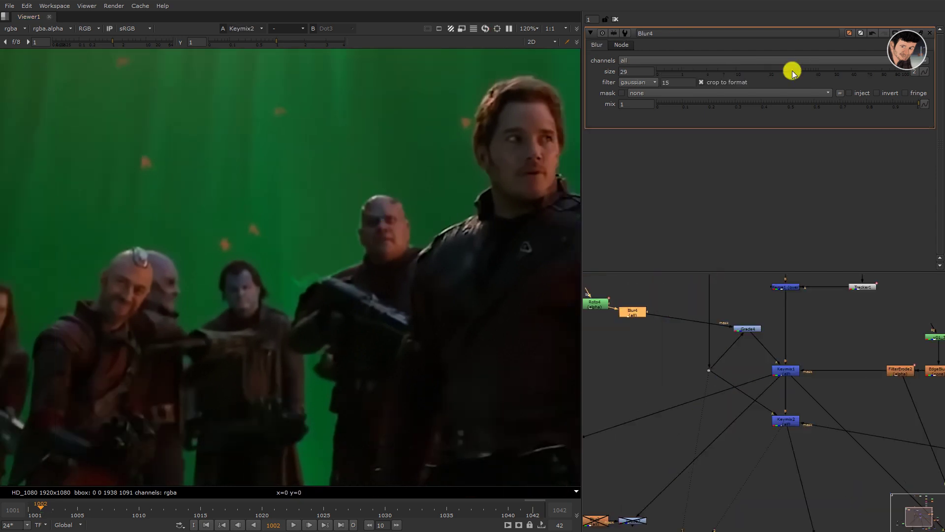
{"action": "left_click_drag", "start_coordinate": [811, 413], "coordinate": [749, 354]}
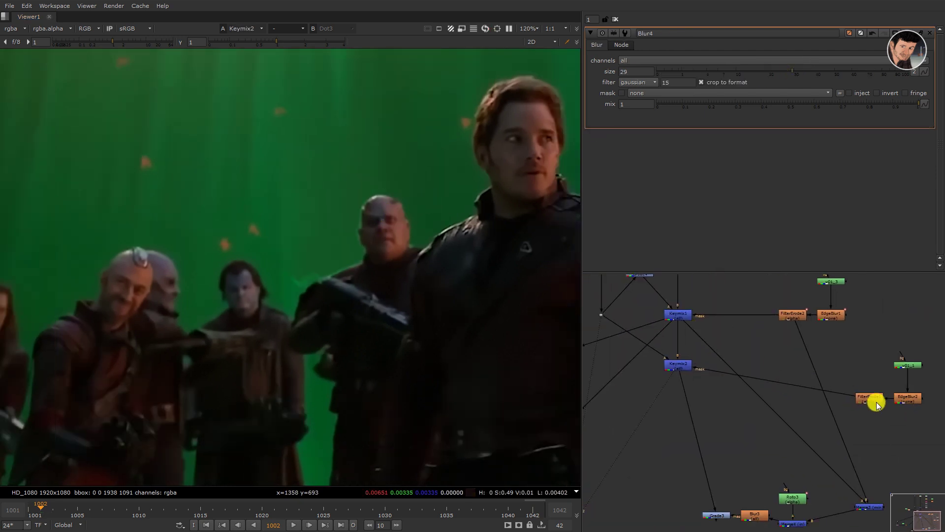
{"action": "double_click", "coordinate": [907, 397]}
{"action": "left_click_drag", "start_coordinate": [730, 84], "coordinate": [754, 84]}
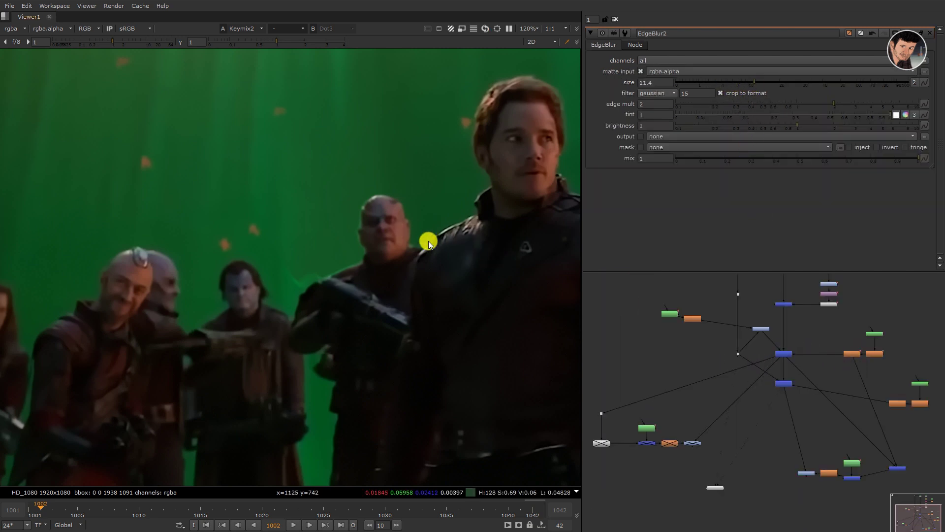
{"action": "left_click_drag", "start_coordinate": [389, 181], "coordinate": [307, 295]}
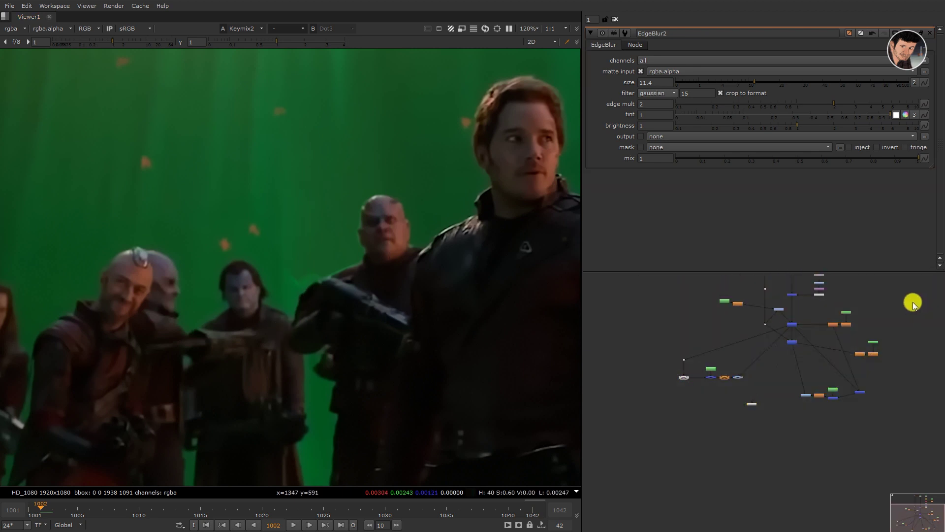
{"action": "left_click_drag", "start_coordinate": [784, 353], "coordinate": [758, 365]}
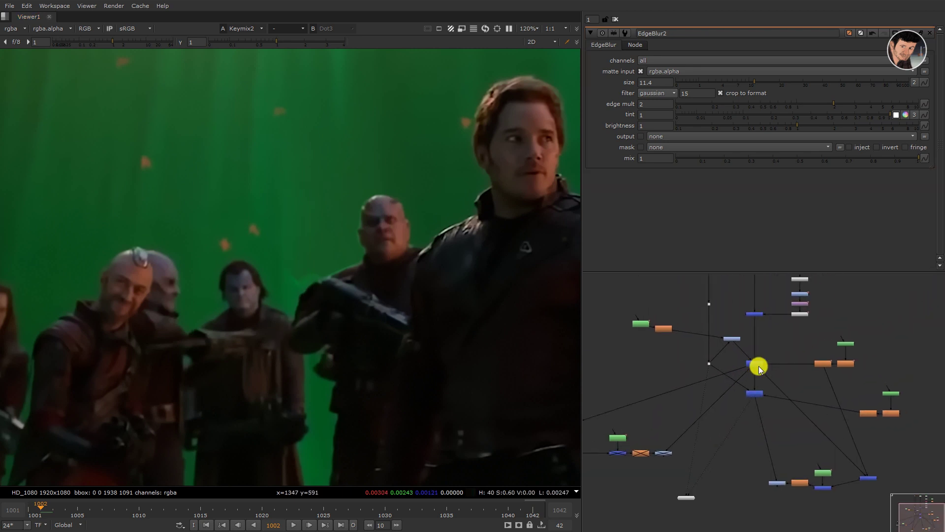
{"action": "scroll", "coordinate": [758, 366], "scroll_direction": "down", "scroll_amount": 3}
{"action": "scroll", "coordinate": [758, 368], "scroll_direction": "down", "scroll_amount": 2}
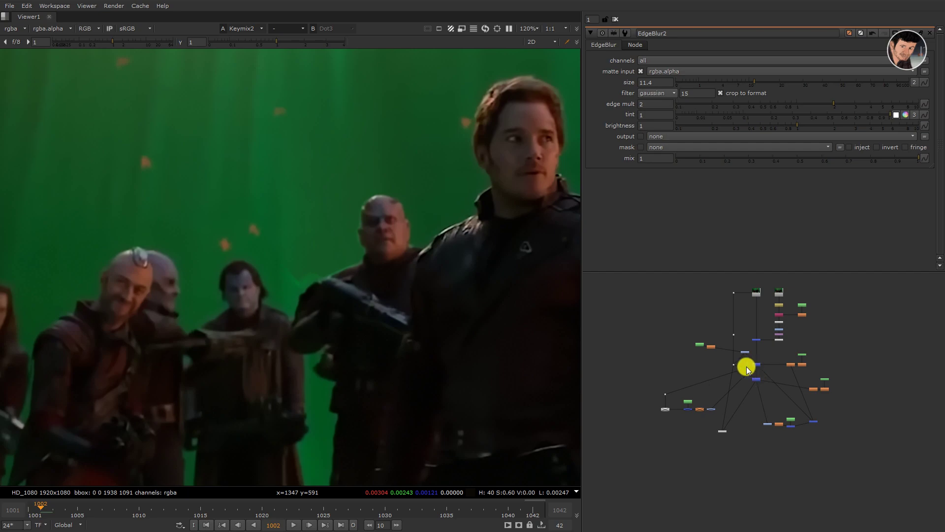